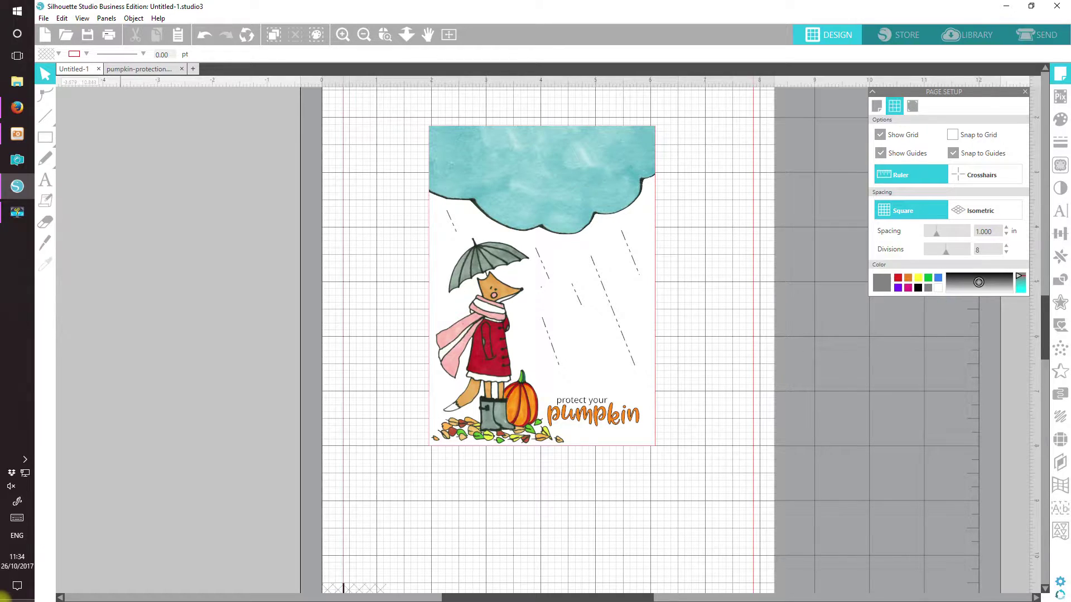
Move the finished "protect your pumpkin" card design off the page into the empty area on its left side and deselect it.
{"action": "mouse_move", "coordinate": [537, 172]}
{"action": "left_mouse_down"}
{"action": "mouse_move", "coordinate": [187, 216]}
{"action": "mouse_move", "coordinate": [176, 140]}
{"action": "left_mouse_up"}
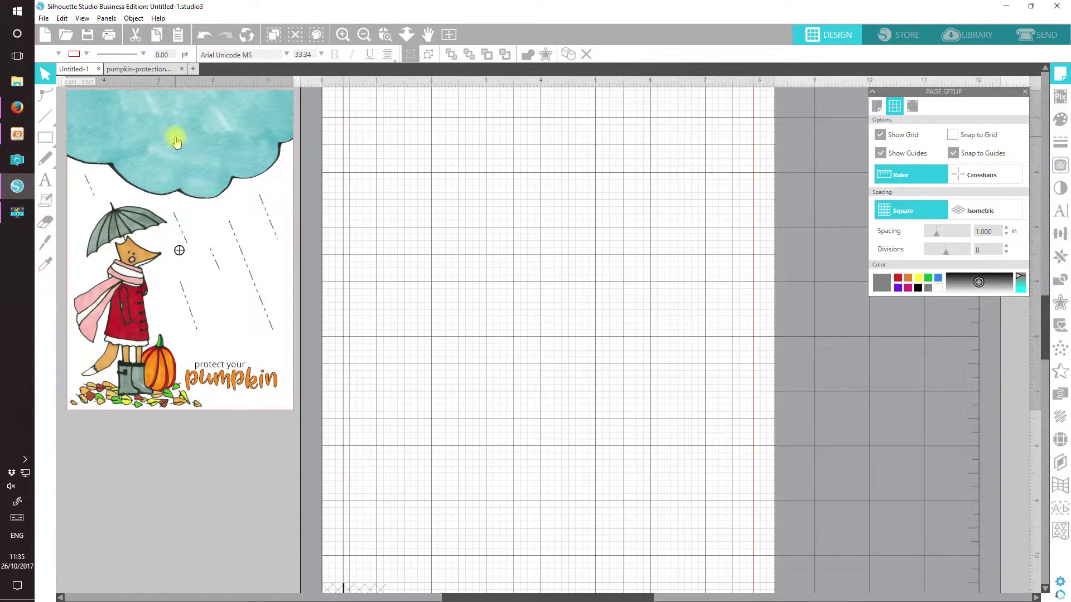
{"action": "key", "text": "Escape"}
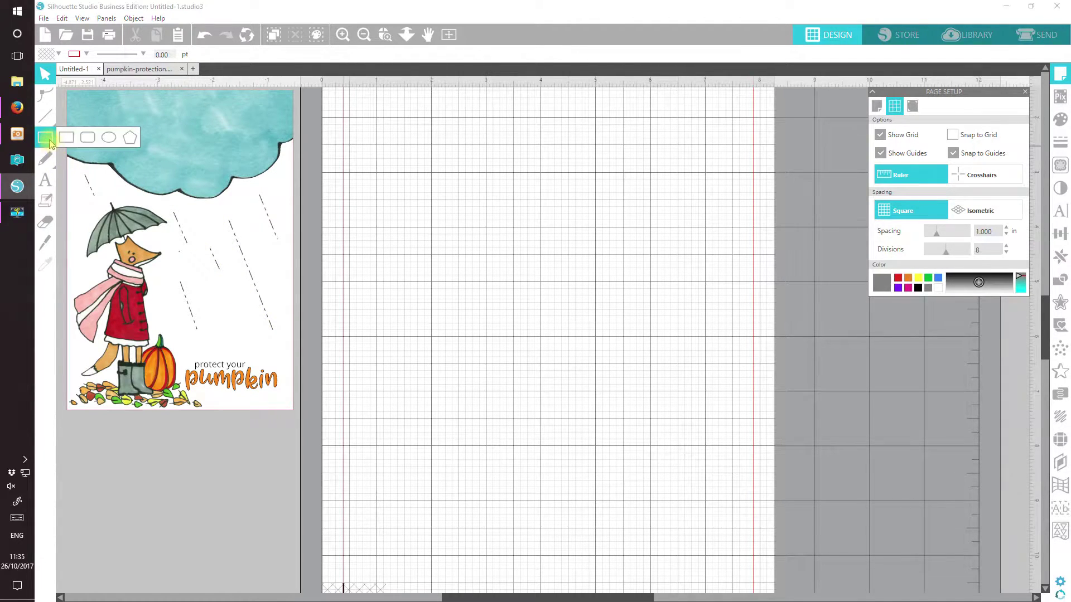
Show the line style and fill settings and draw a rectangle about 4.25 in wide and 6.17 in high on the page.
{"action": "left_click", "coordinate": [65, 141]}
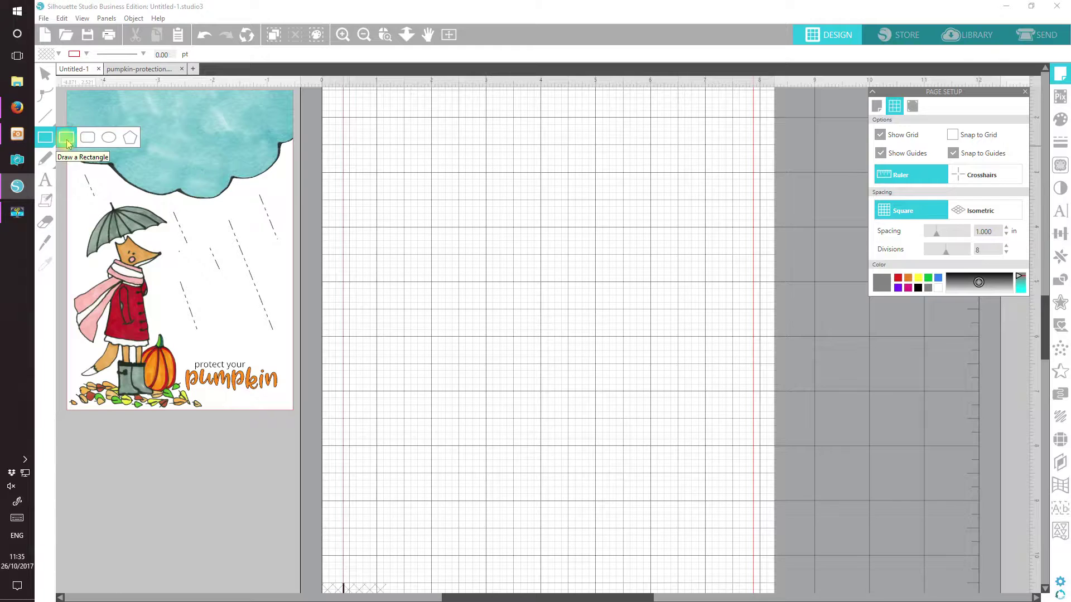
{"action": "left_click", "coordinate": [1064, 144]}
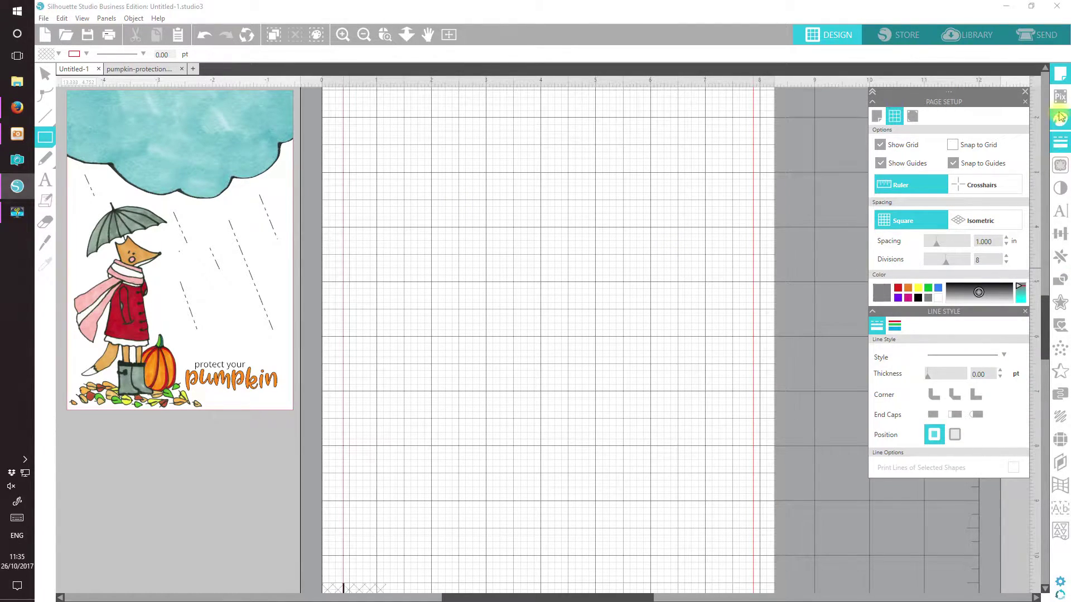
{"action": "left_click", "coordinate": [1061, 119]}
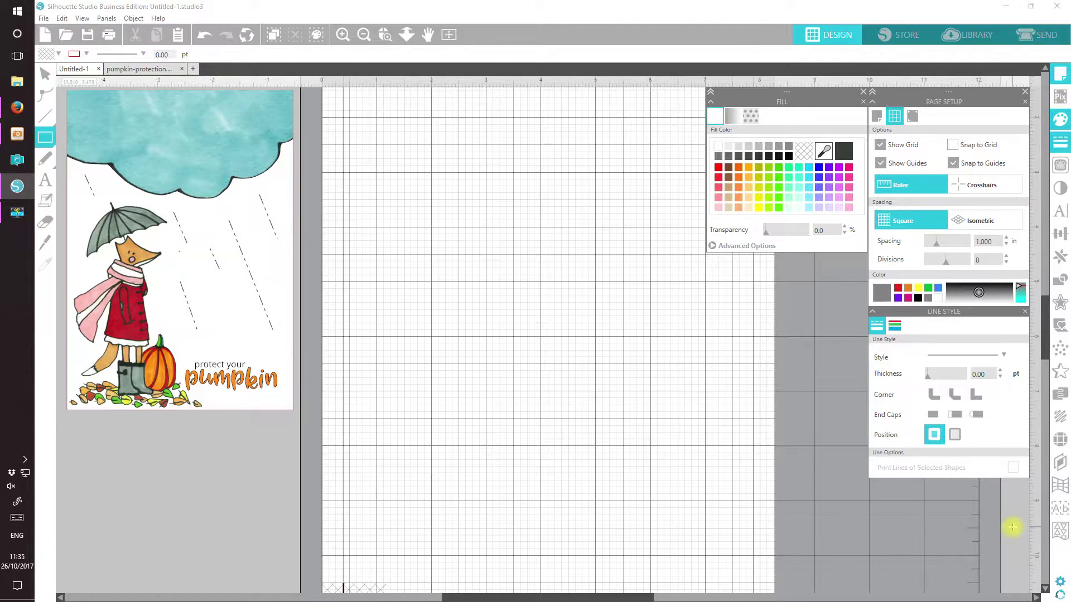
{"action": "left_click_drag", "start_coordinate": [640, 596], "coordinate": [641, 597]}
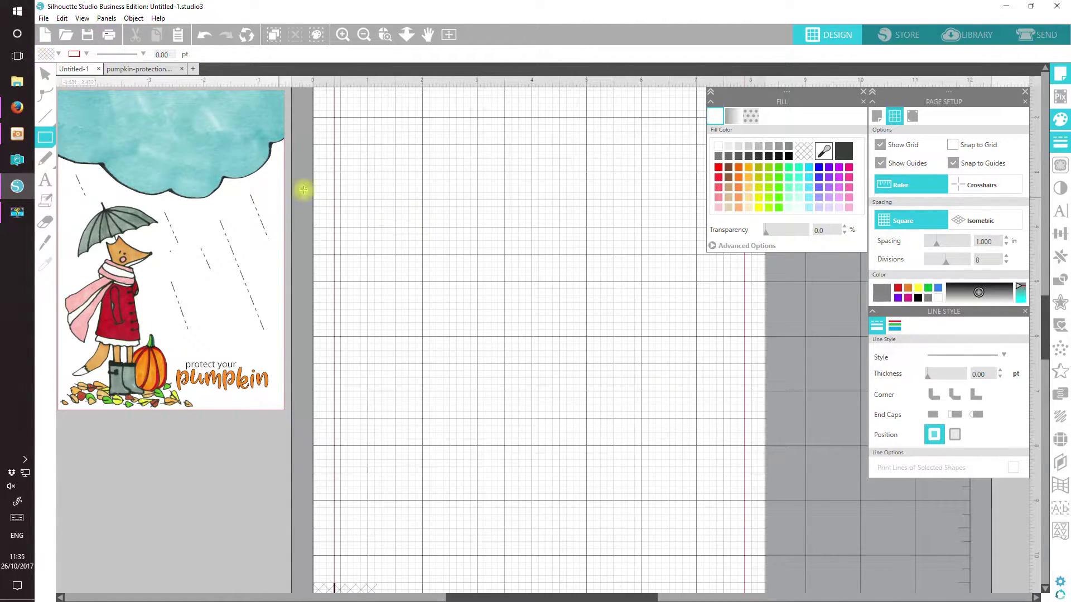
{"action": "left_click_drag", "start_coordinate": [424, 170], "coordinate": [661, 512]}
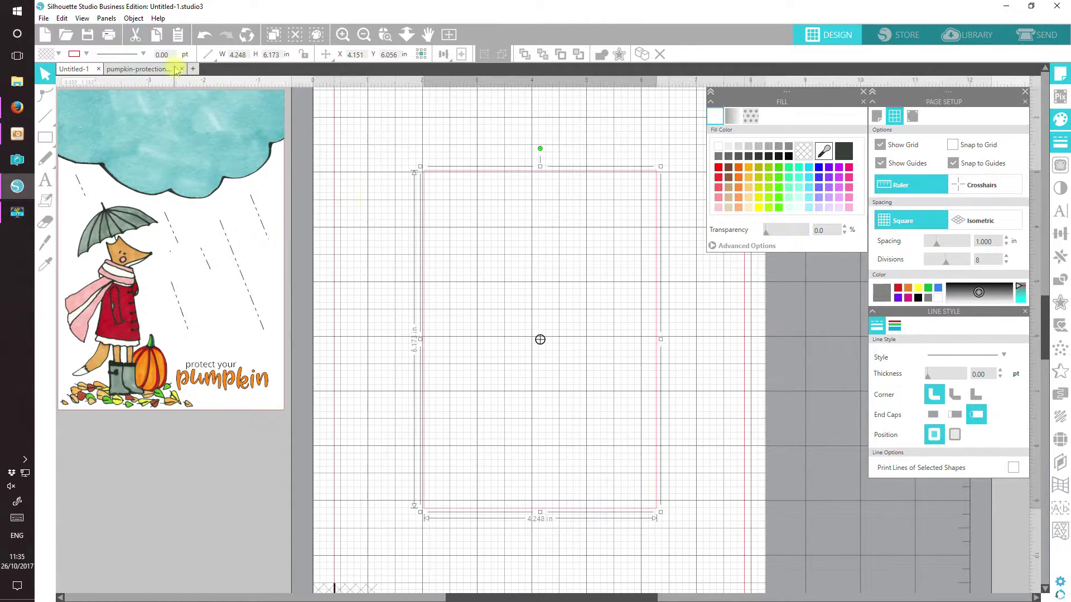
Set the rectangle's width to 4.130 in and its height to 5.845 in.
{"action": "left_click", "coordinate": [236, 53]}
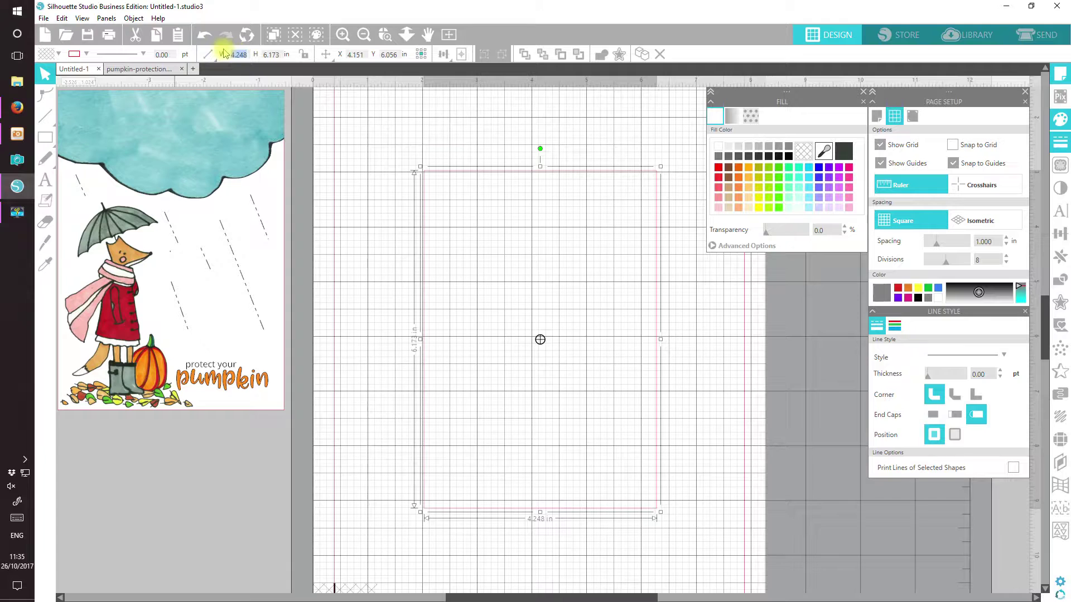
{"action": "type", "text": "4.130"}
{"action": "key", "text": "Tab"}
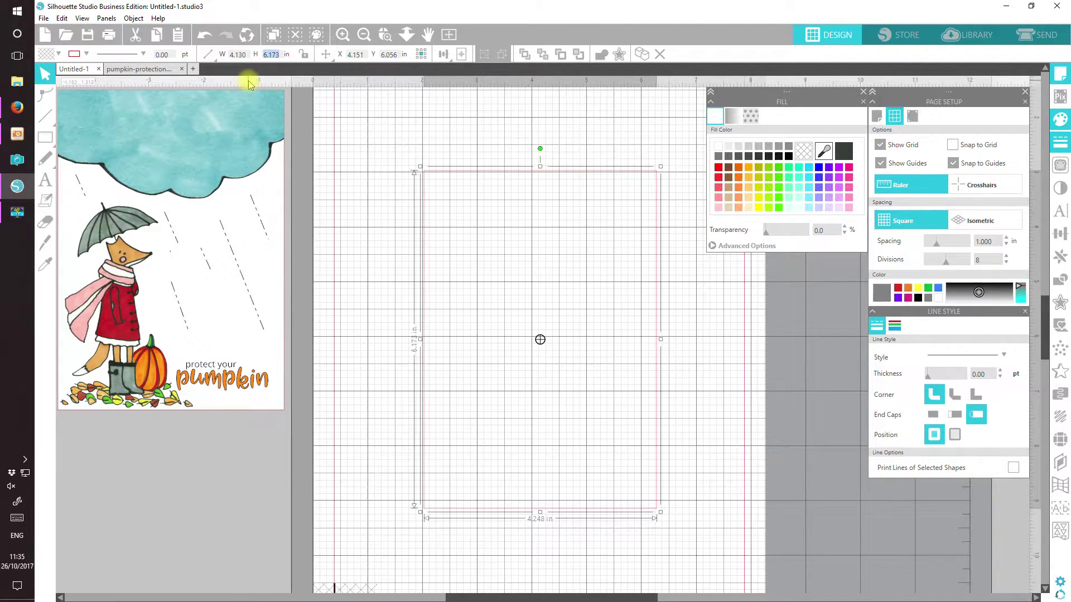
{"action": "type", "text": "5"}
{"action": "key", "text": "Return"}
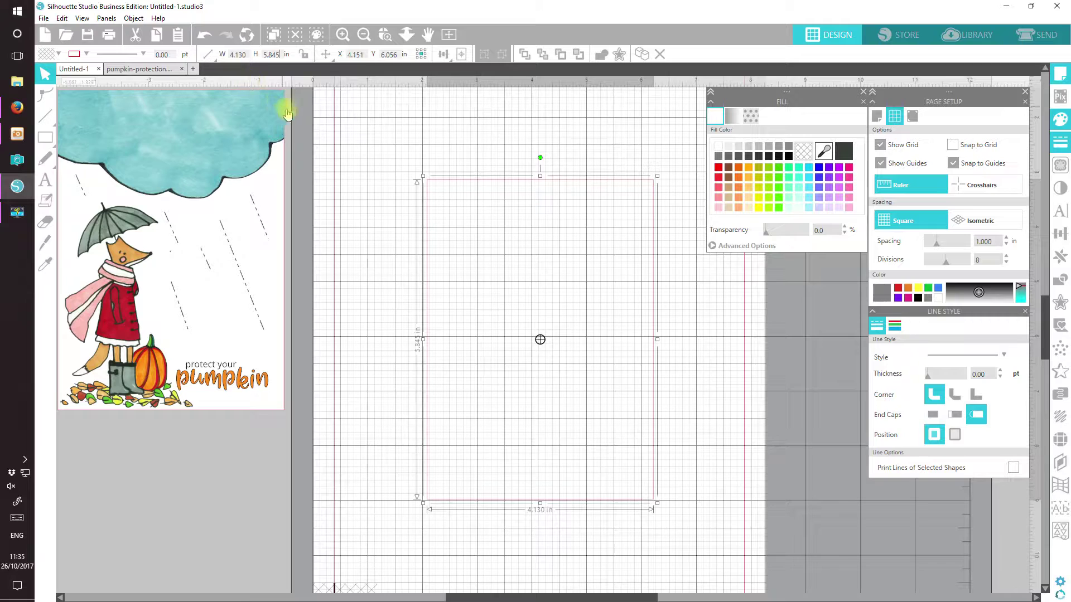
Fill the rectangle with white and shift it slightly up and left on the page.
{"action": "left_click", "coordinate": [718, 146]}
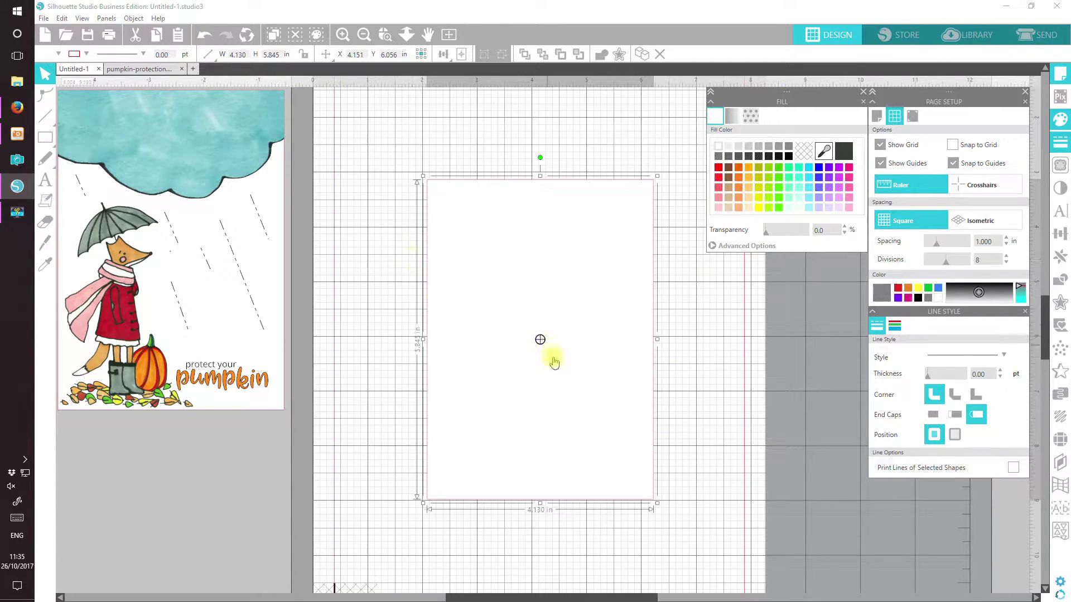
{"action": "left_click_drag", "start_coordinate": [561, 432], "coordinate": [551, 412]}
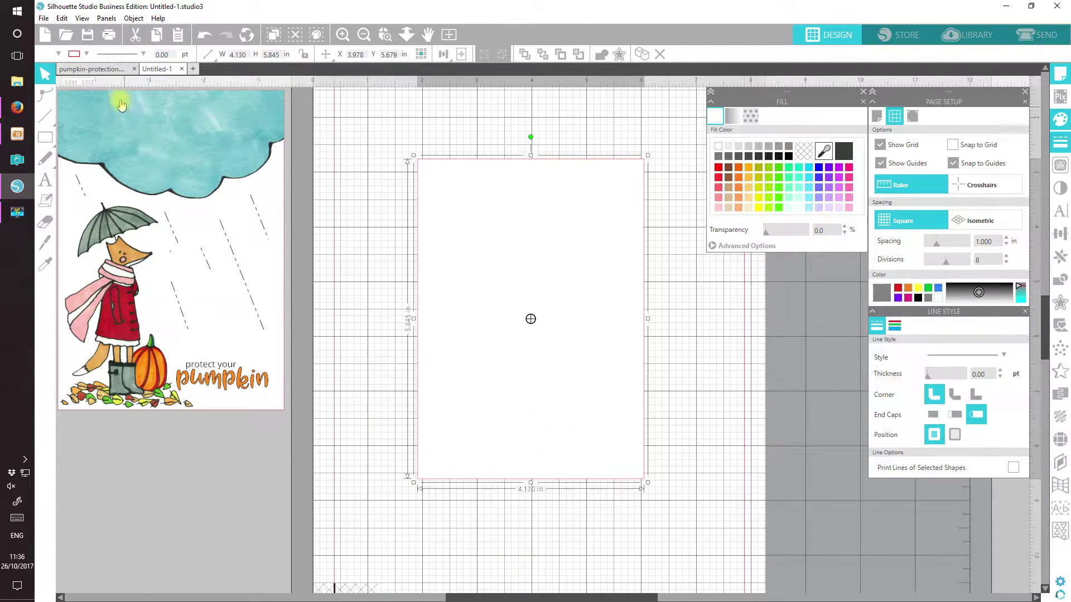
Open the umbrella fox image 20.png from the Characters folder and copy the fox into the Untitled-1 document.
{"action": "left_click", "coordinate": [66, 35]}
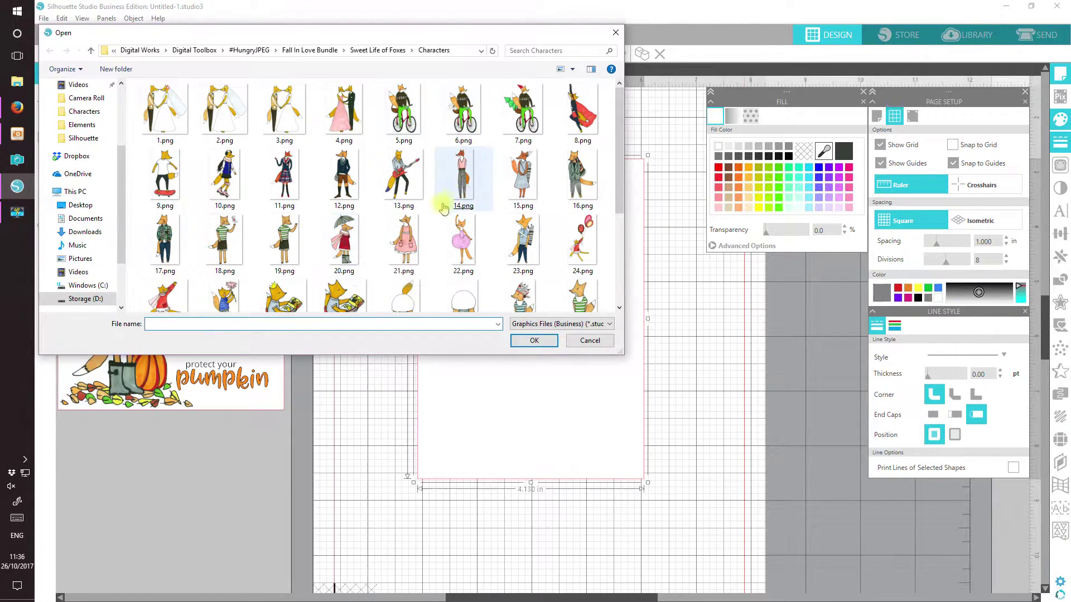
{"action": "left_click", "coordinate": [344, 238]}
{"action": "double_click", "coordinate": [345, 239]}
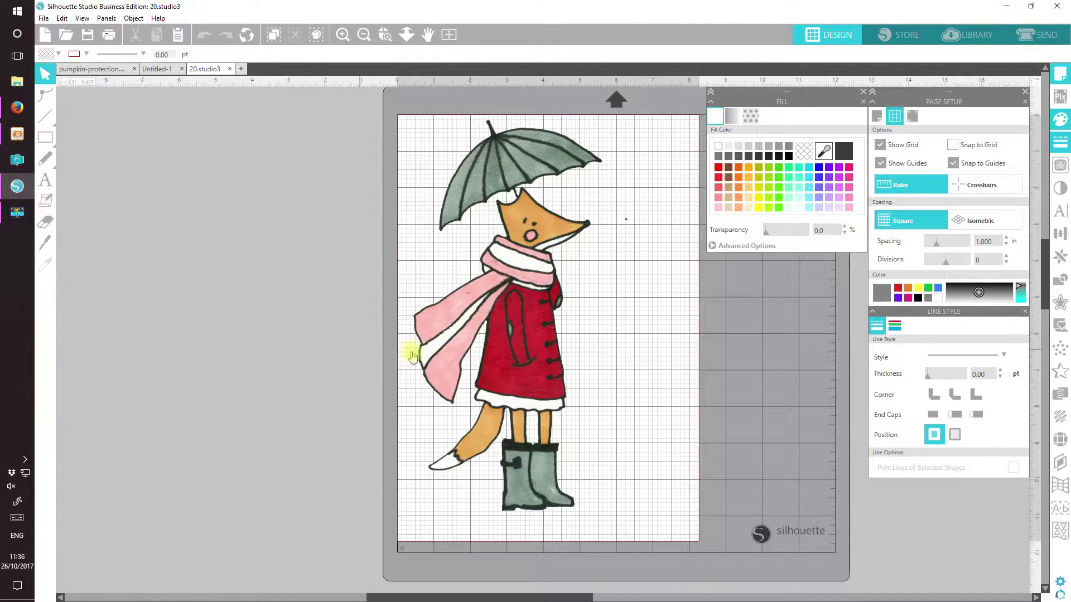
{"action": "left_click", "coordinate": [495, 364]}
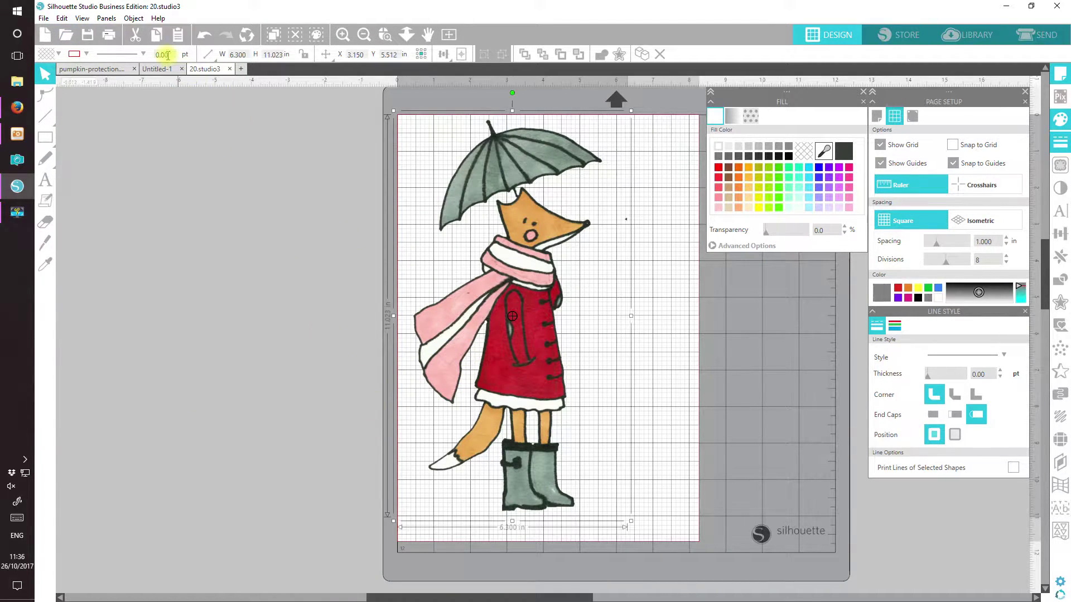
{"action": "left_click", "coordinate": [157, 71]}
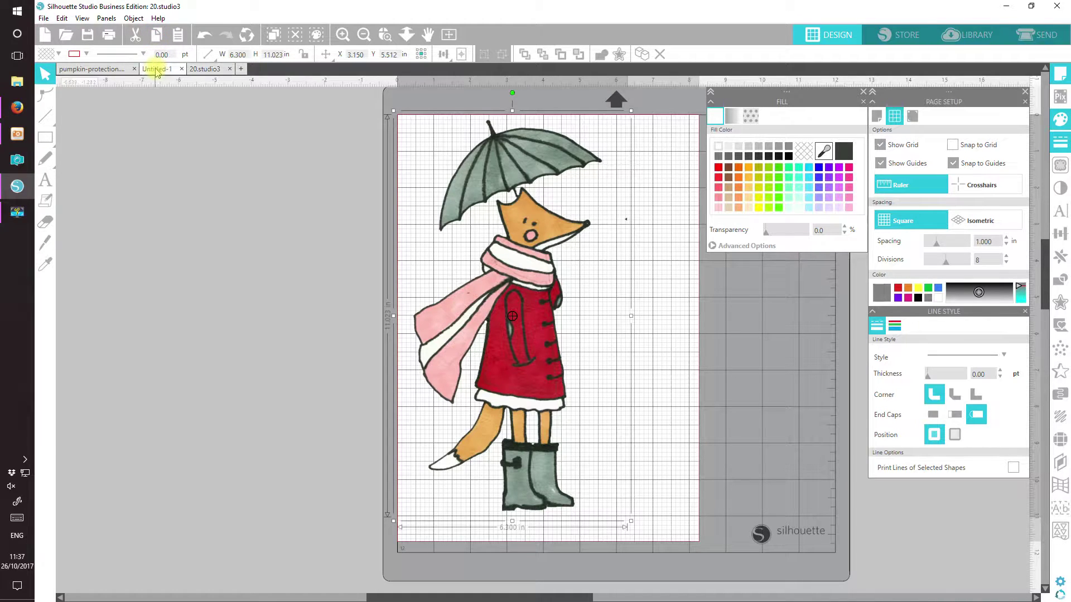
{"action": "left_click", "coordinate": [180, 36]}
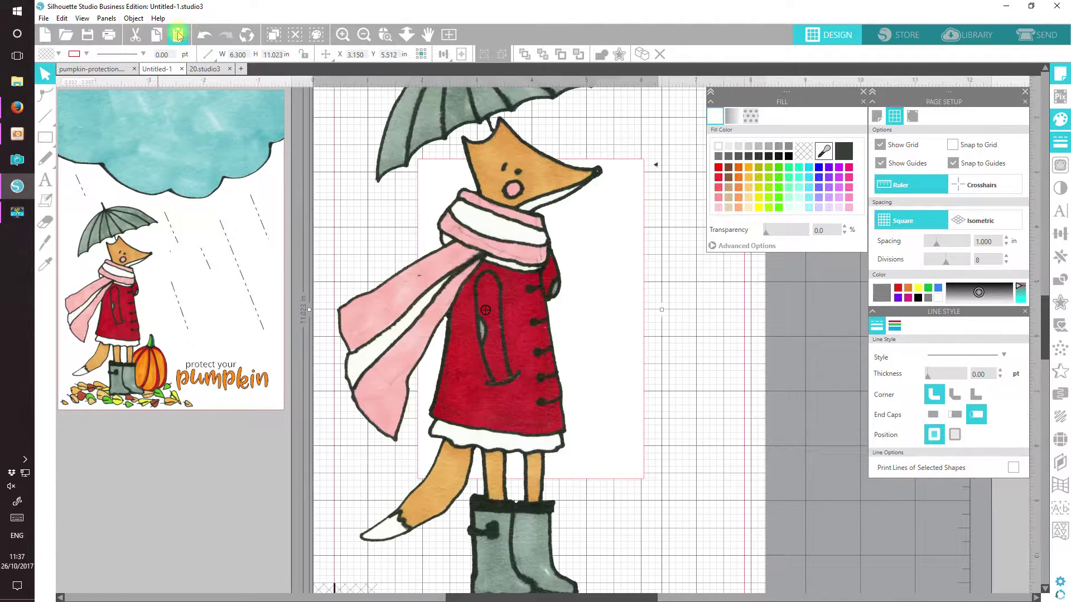
Scale the fox down to about 2.14 by 3.74 in and place it in the lower left part of the white rectangle.
{"action": "left_click_drag", "start_coordinate": [509, 343], "coordinate": [530, 462]}
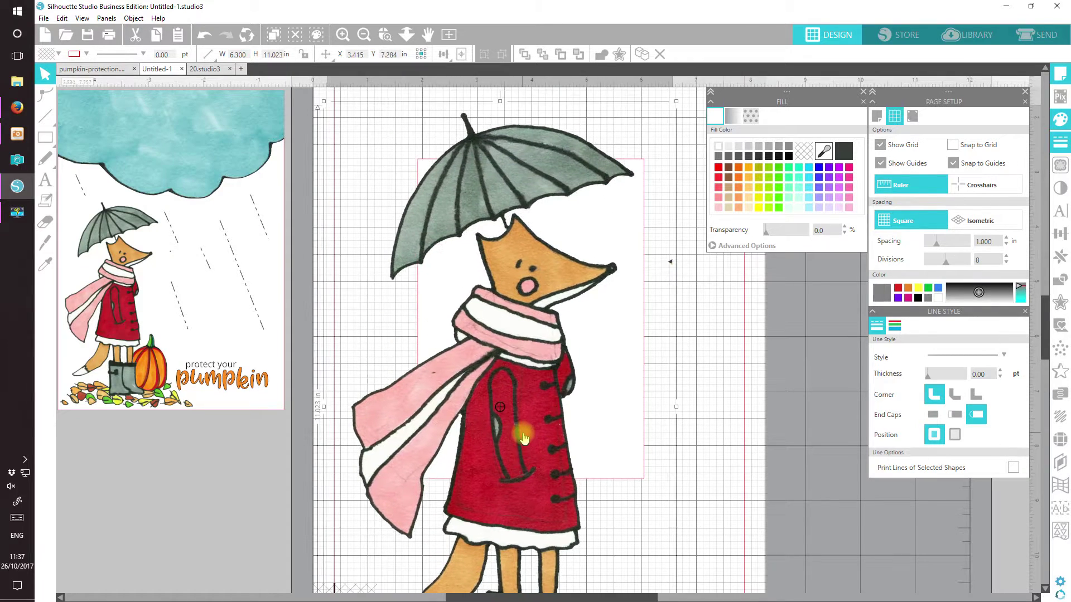
{"action": "left_click_drag", "start_coordinate": [324, 101], "coordinate": [489, 399]}
{"action": "left_click_drag", "start_coordinate": [580, 516], "coordinate": [489, 293]}
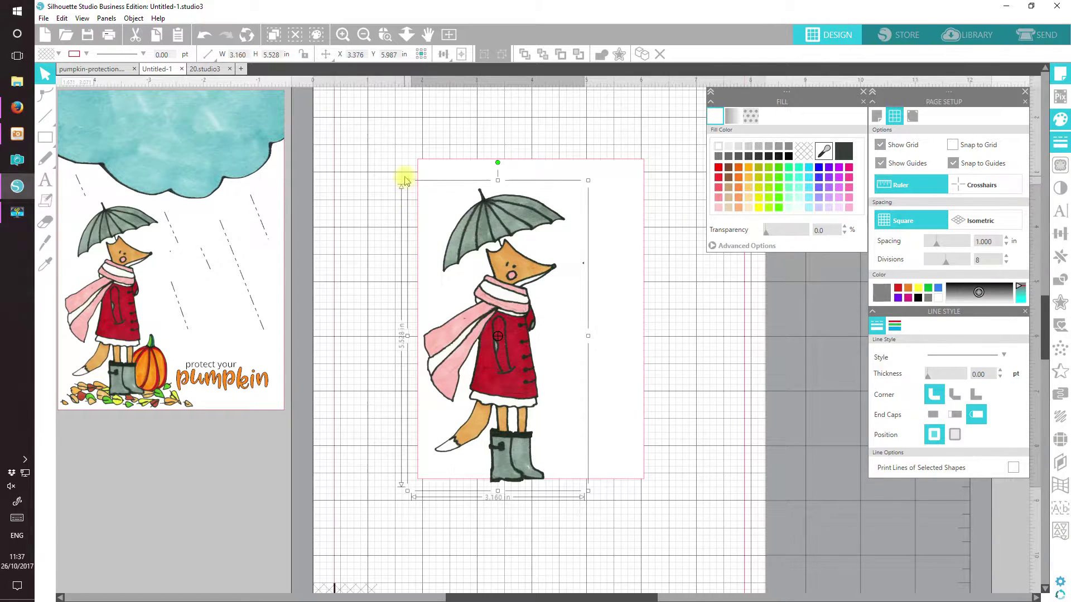
{"action": "left_click_drag", "start_coordinate": [408, 180], "coordinate": [484, 328]}
{"action": "left_click_drag", "start_coordinate": [545, 436], "coordinate": [505, 420]}
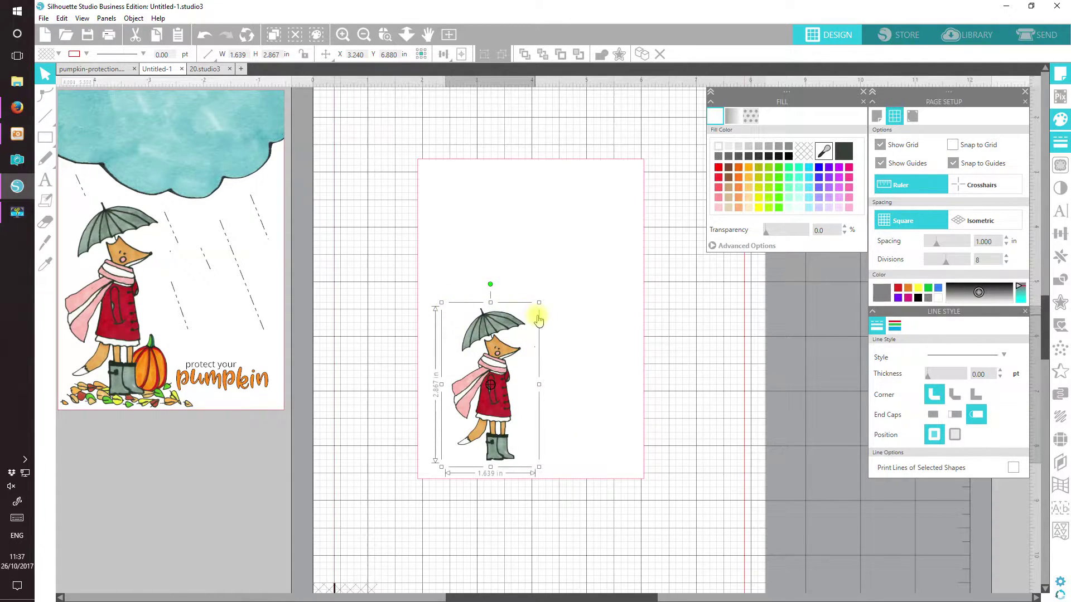
{"action": "left_click_drag", "start_coordinate": [540, 299], "coordinate": [544, 241]}
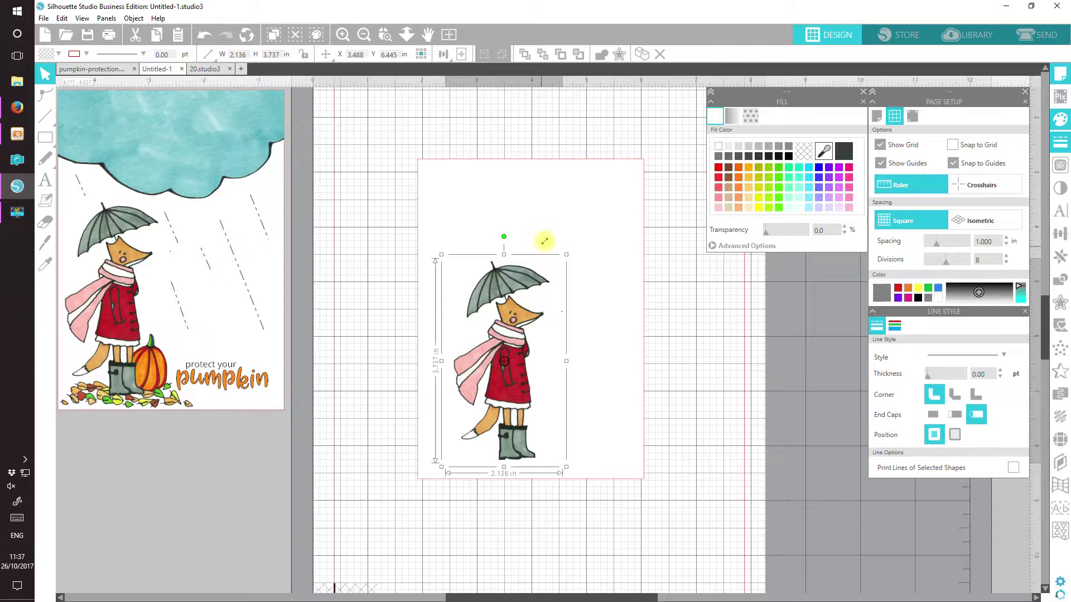
{"action": "left_click_drag", "start_coordinate": [504, 406], "coordinate": [486, 405]}
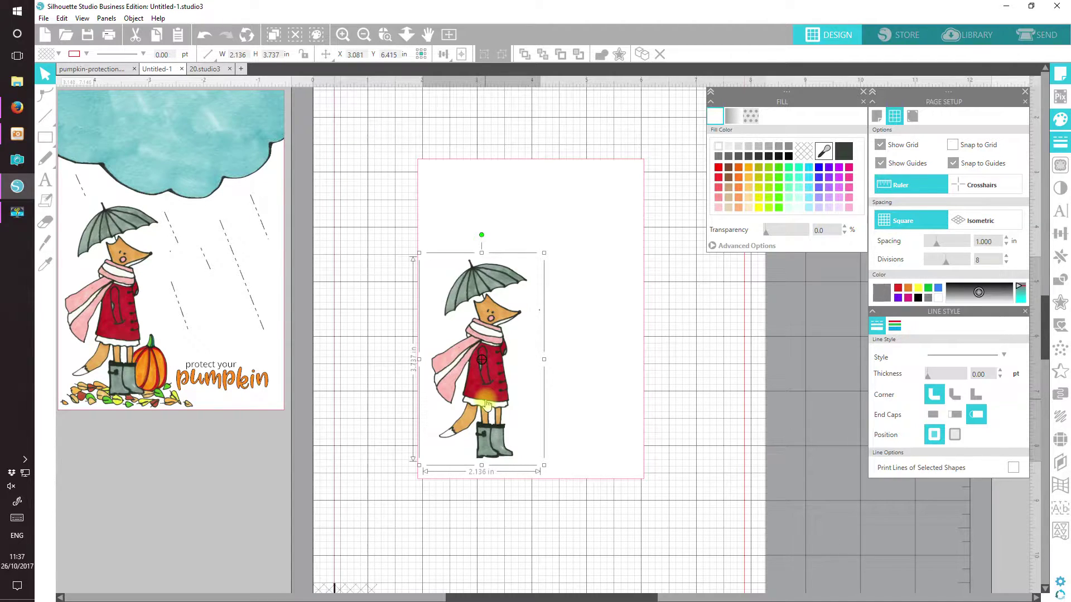
{"action": "left_click_drag", "start_coordinate": [487, 404], "coordinate": [489, 403]}
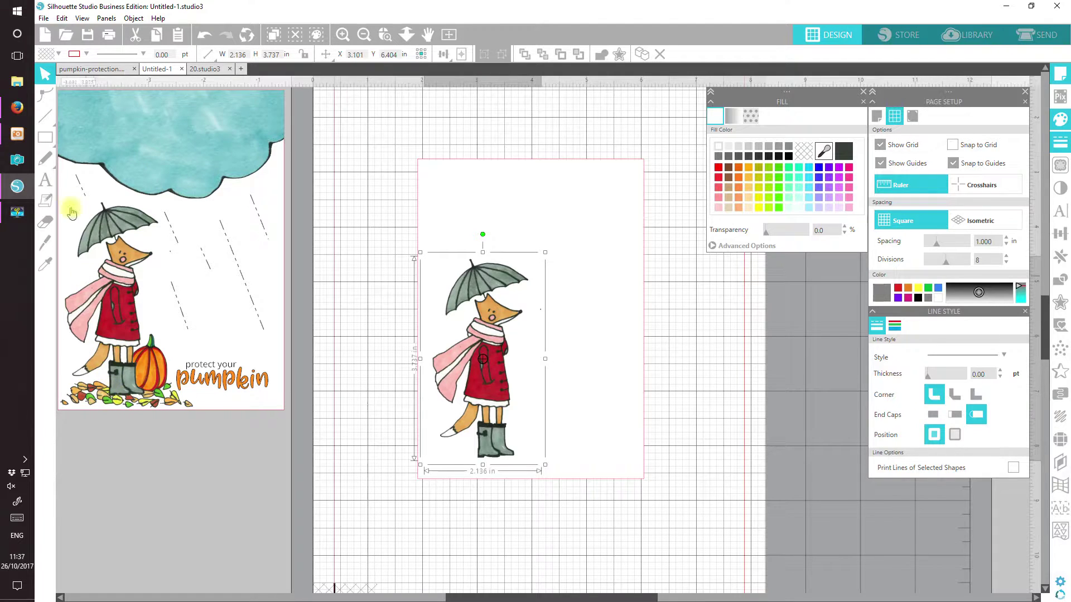
Open the pumpkin image 22.png from the Elements folder of Sweet Life of Foxes.
{"action": "left_click", "coordinate": [67, 35]}
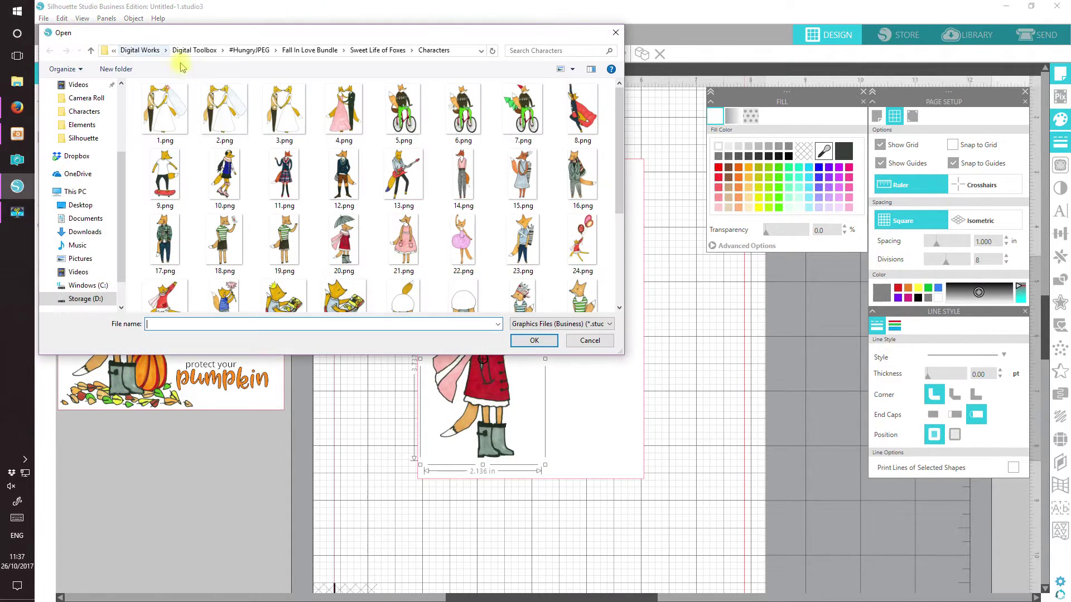
{"action": "left_click", "coordinate": [373, 51]}
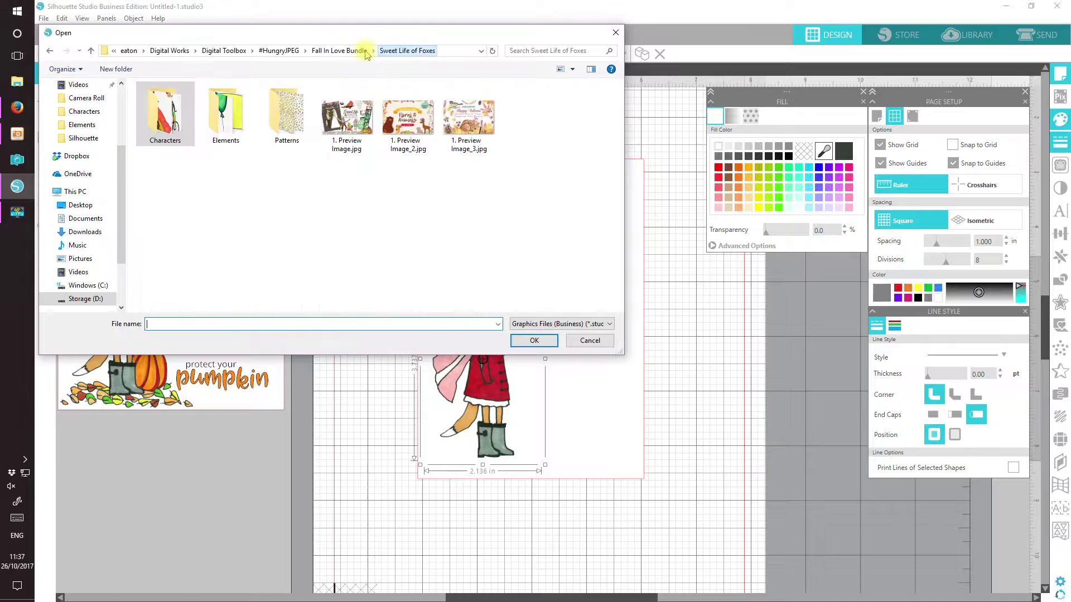
{"action": "left_click", "coordinate": [223, 114]}
{"action": "double_click", "coordinate": [223, 114]}
{"action": "left_click", "coordinate": [223, 114]}
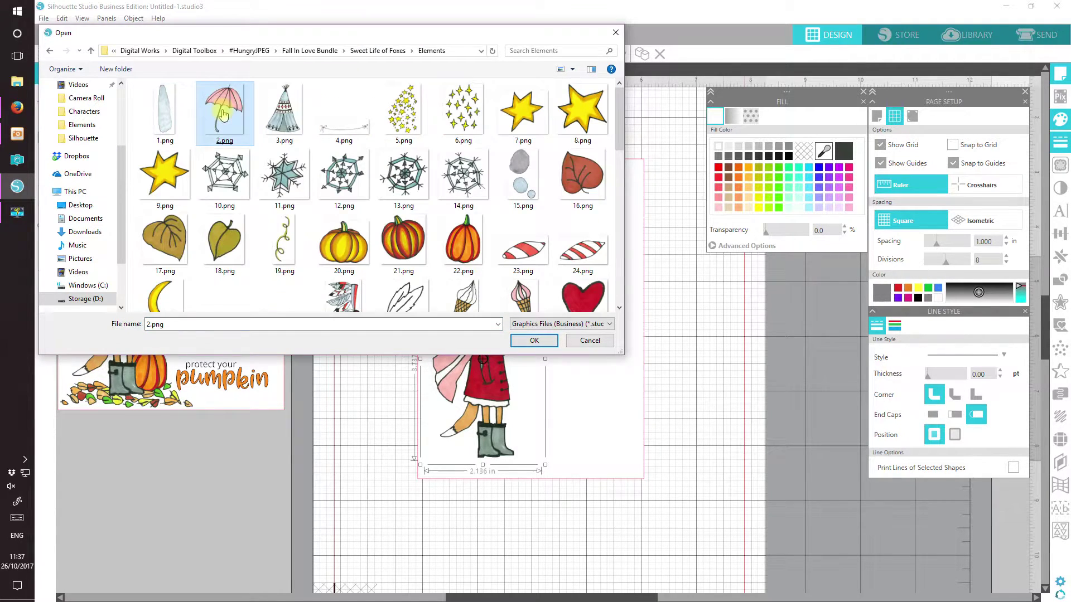
{"action": "left_click", "coordinate": [191, 285]}
{"action": "left_click", "coordinate": [464, 244]}
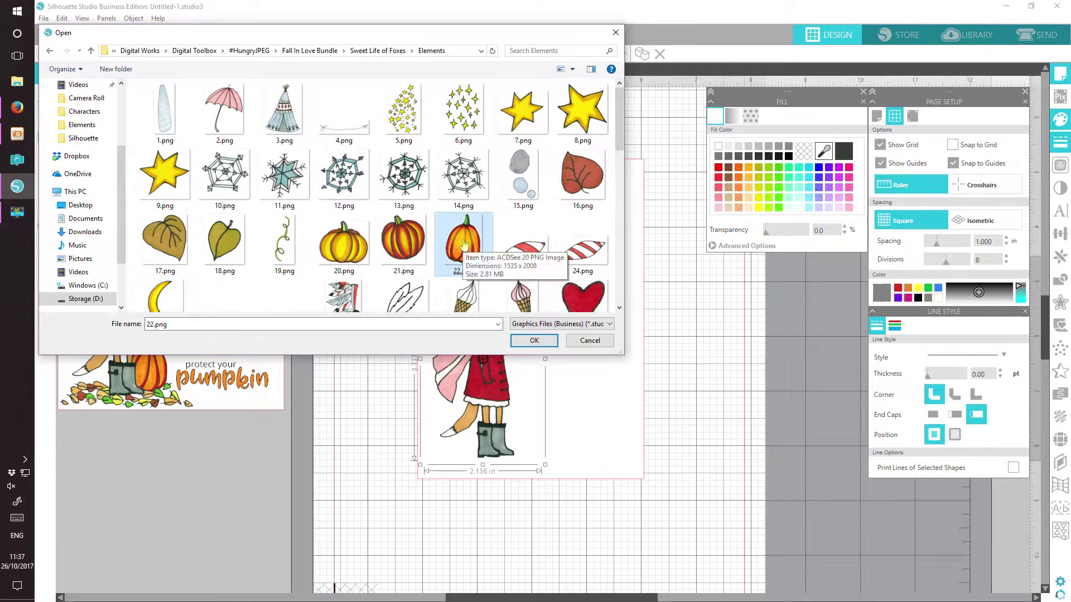
{"action": "double_click", "coordinate": [464, 243]}
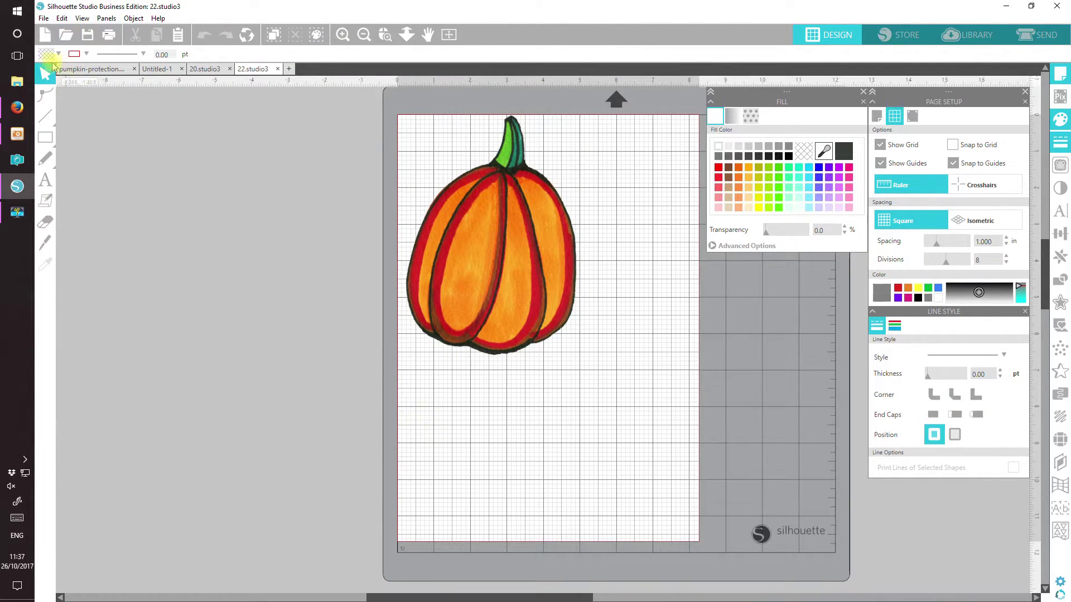
Open the blue cloud image 49.png from the Elements folder.
{"action": "left_click", "coordinate": [65, 35]}
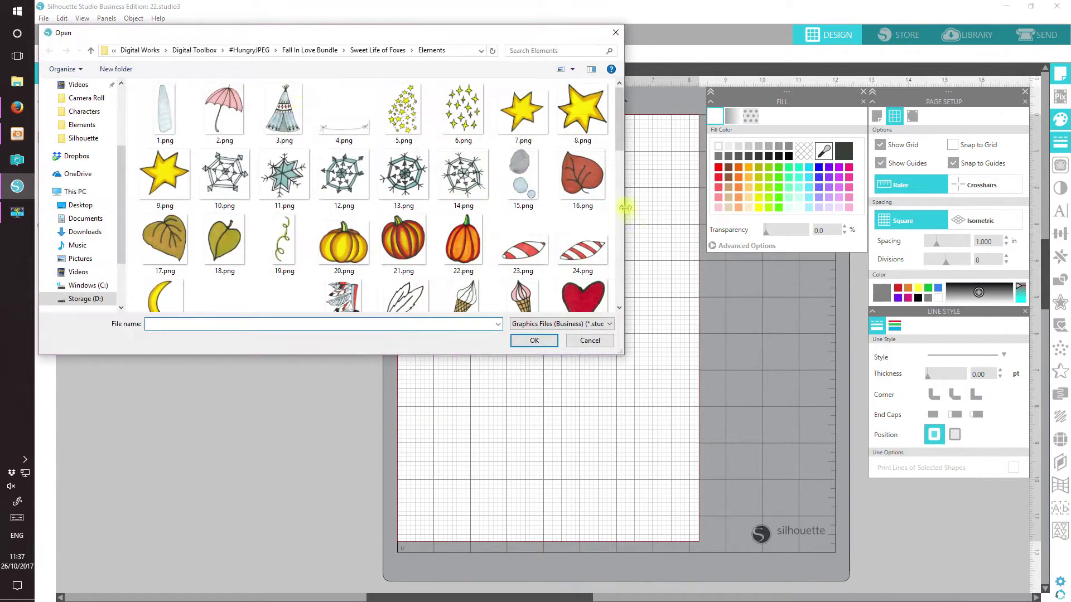
{"action": "left_click_drag", "start_coordinate": [622, 143], "coordinate": [621, 213]}
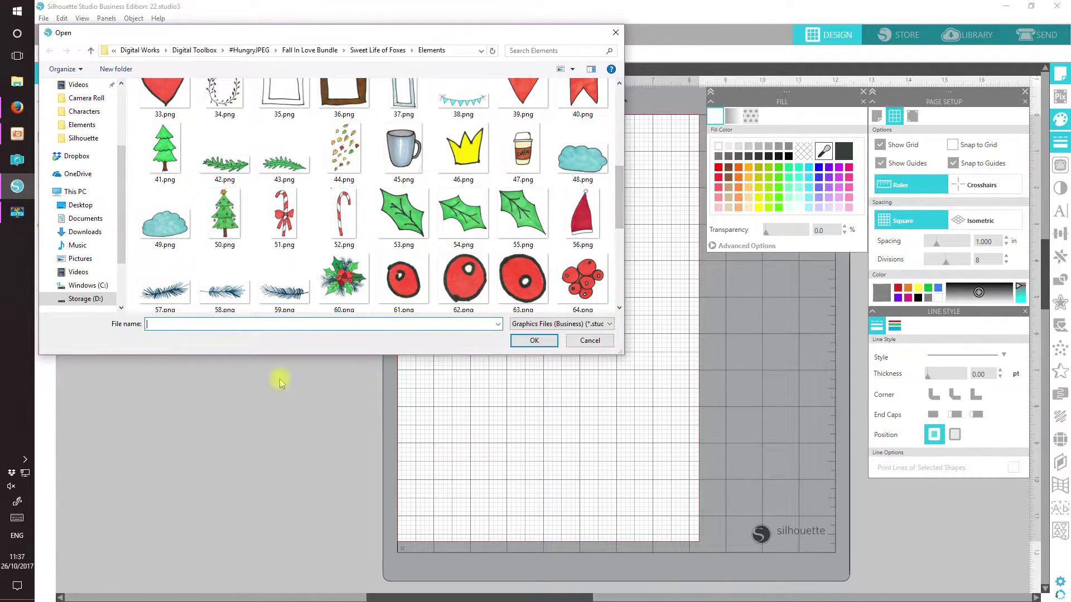
{"action": "double_click", "coordinate": [178, 237]}
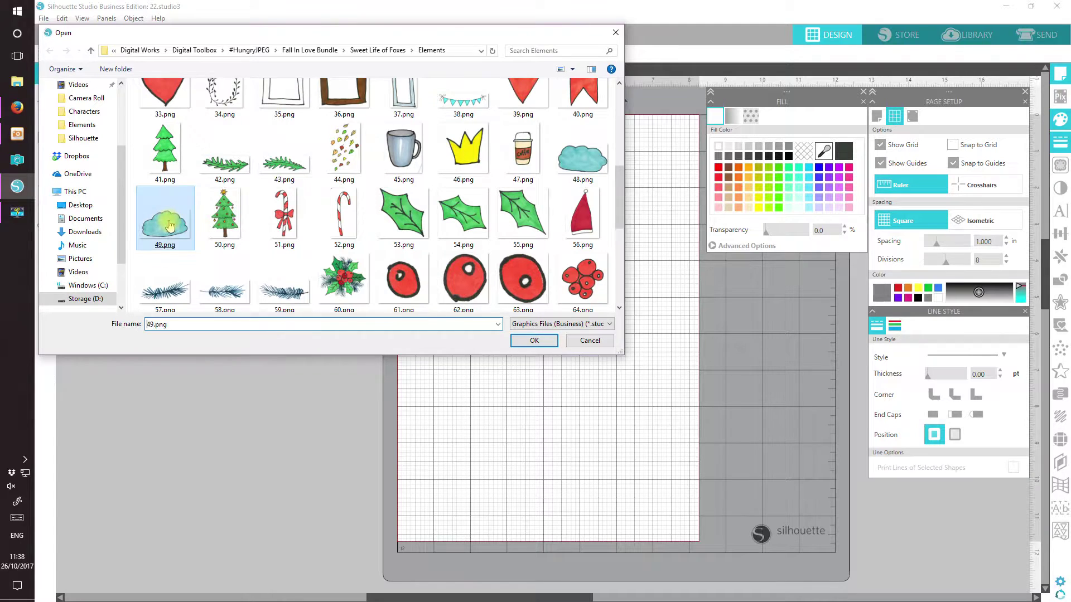
Open the scattered leaves image 44.png from the Elements folder and shift the leaves slightly down and right on the page.
{"action": "left_click", "coordinate": [65, 36]}
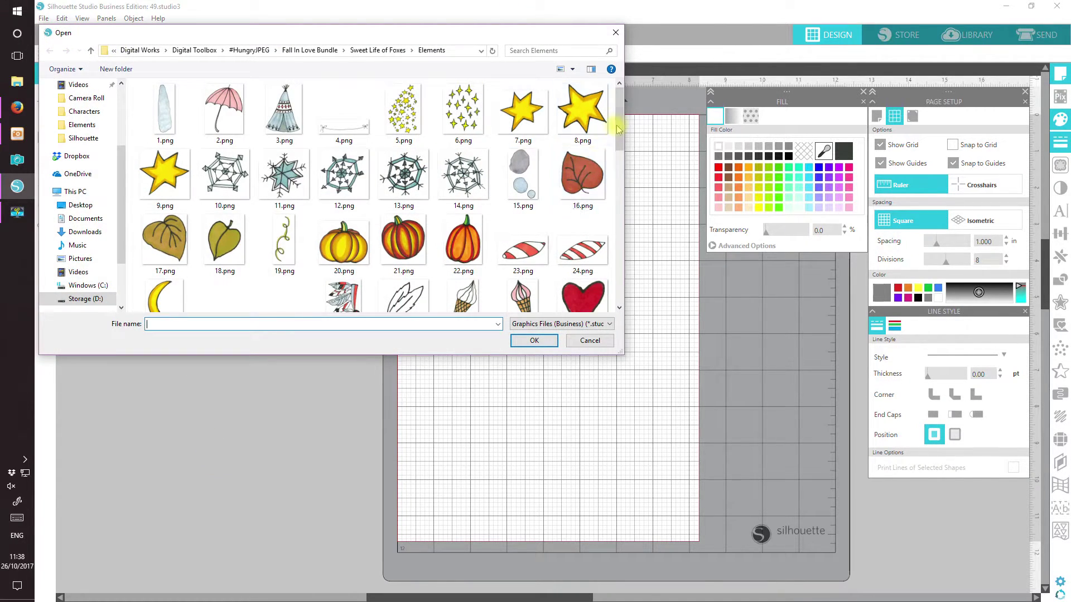
{"action": "left_click_drag", "start_coordinate": [619, 125], "coordinate": [614, 210]}
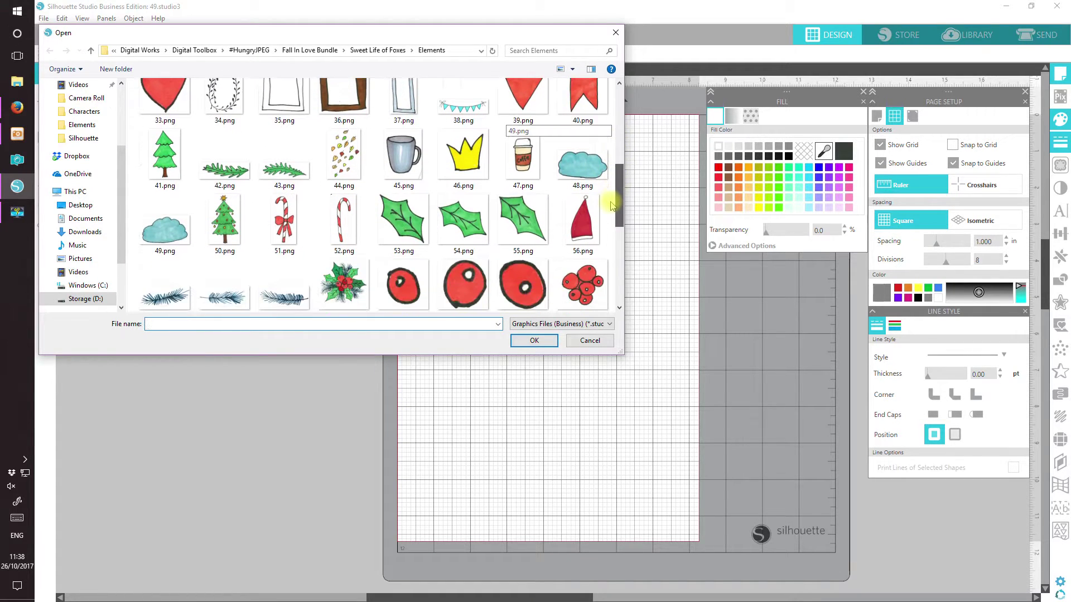
{"action": "double_click", "coordinate": [345, 149]}
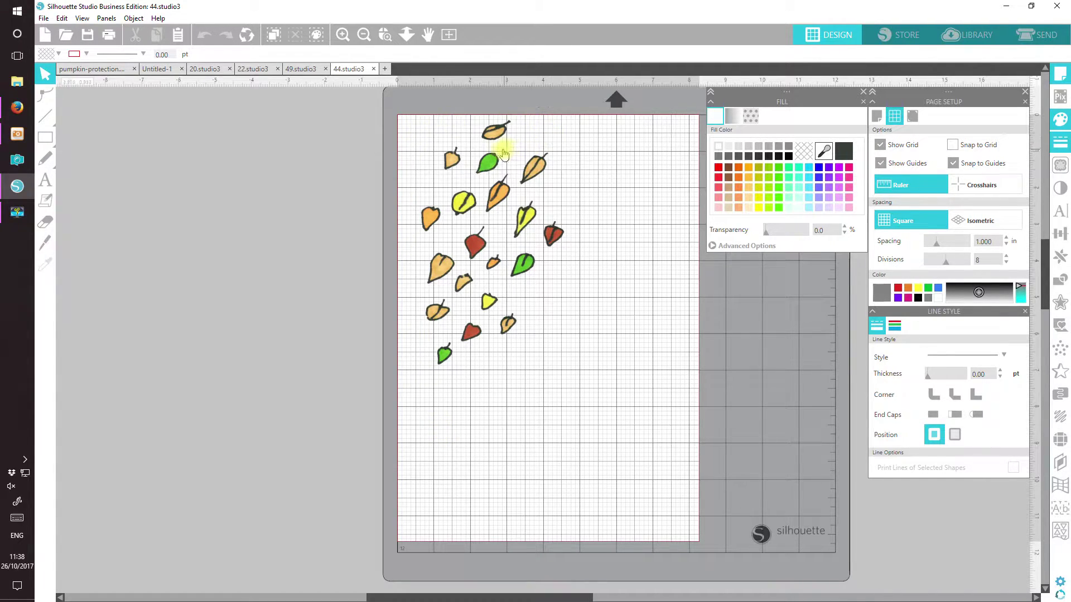
{"action": "left_click_drag", "start_coordinate": [484, 170], "coordinate": [505, 192]}
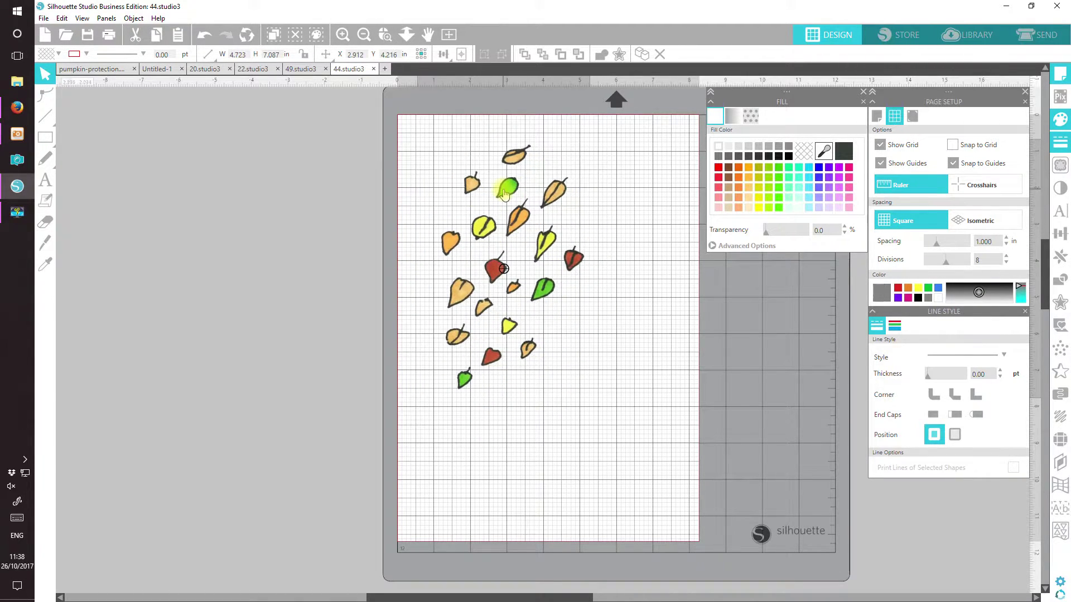
Set up a trace on the leaves page 44.studio3 with a trace area enclosing all the scattered leaves.
{"action": "left_click", "coordinate": [329, 368]}
{"action": "left_click", "coordinate": [169, 70]}
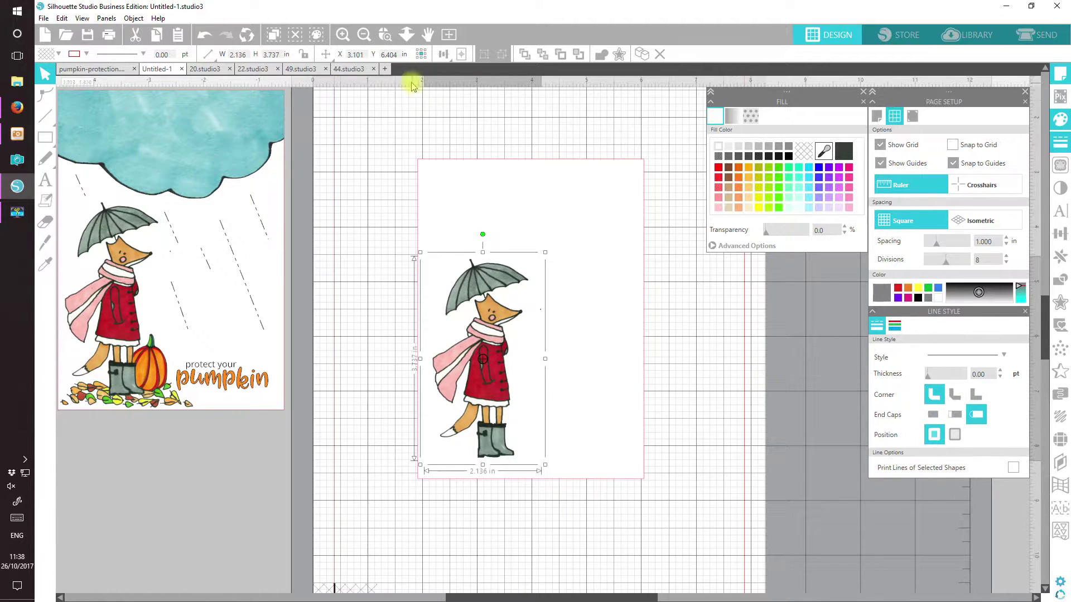
{"action": "left_click", "coordinate": [343, 69]}
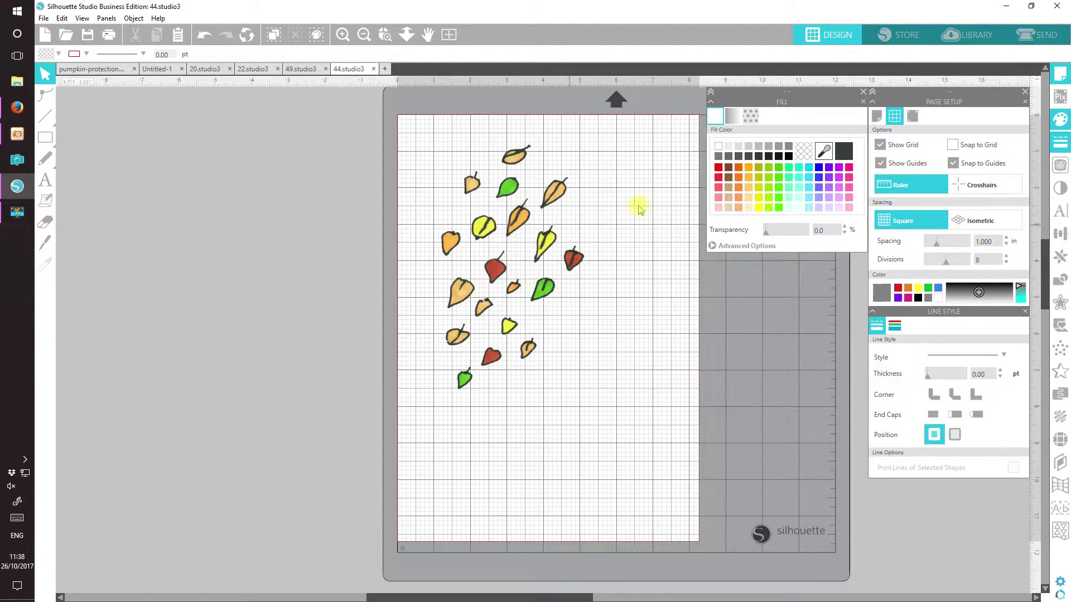
{"action": "left_click", "coordinate": [1060, 167]}
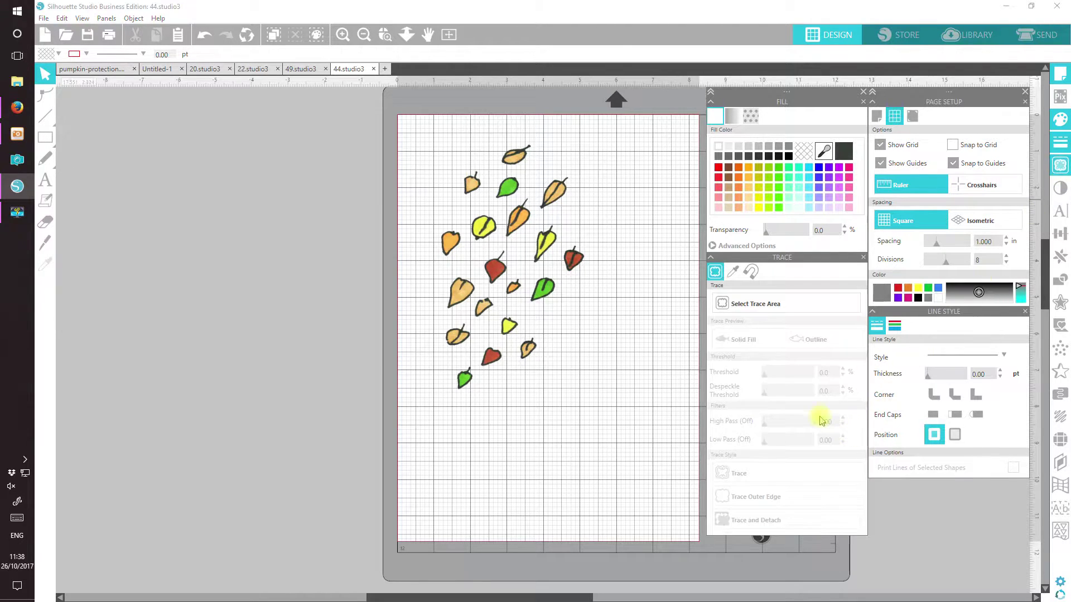
{"action": "left_click", "coordinate": [771, 305]}
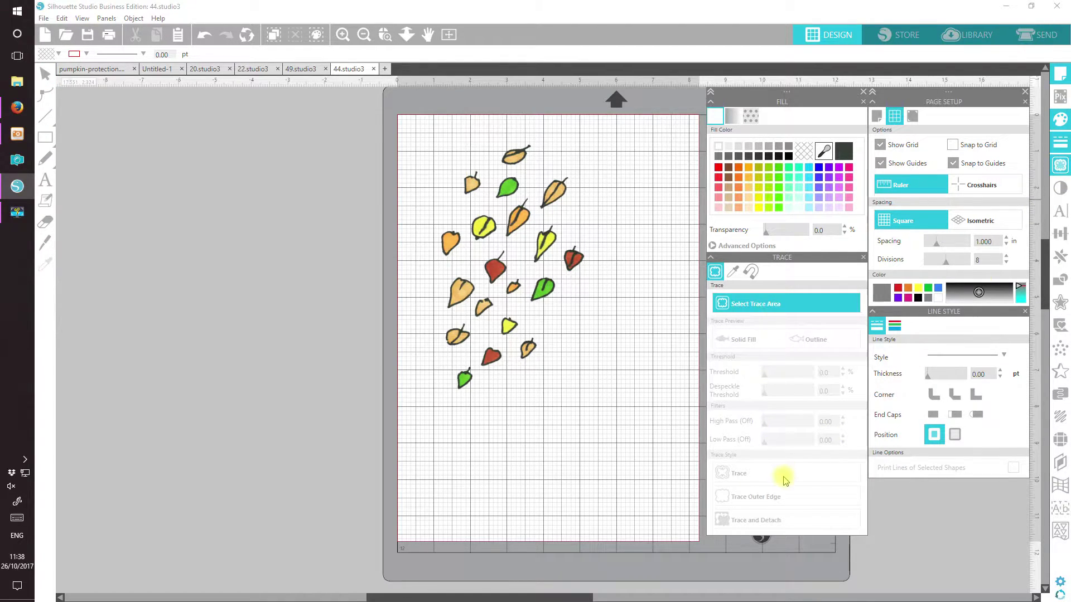
{"action": "mouse_move", "coordinate": [405, 115]}
{"action": "left_mouse_down"}
{"action": "mouse_move", "coordinate": [545, 388]}
{"action": "mouse_move", "coordinate": [610, 442]}
{"action": "mouse_move", "coordinate": [642, 431]}
{"action": "left_mouse_up"}
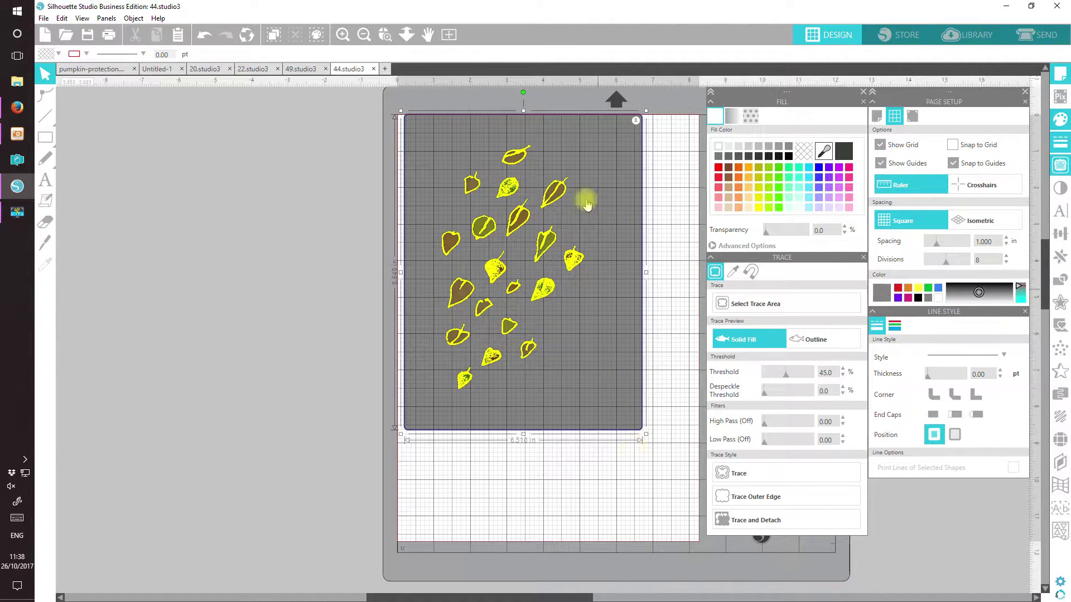
Raise the trace threshold to 96%, preview it as an outline, and trace and detach the individual leaves.
{"action": "left_click", "coordinate": [790, 371]}
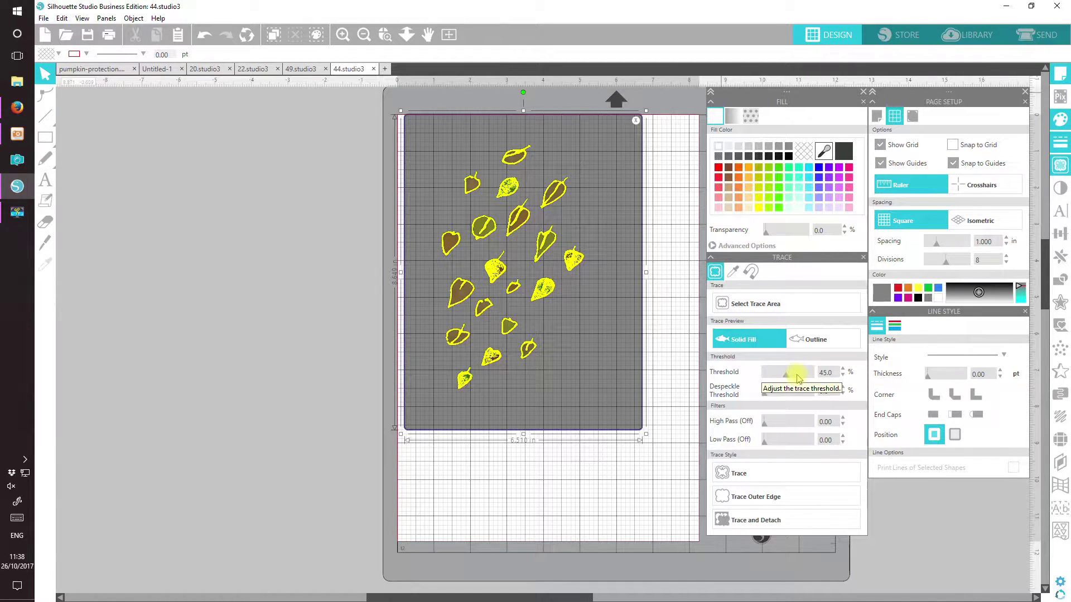
{"action": "left_click_drag", "start_coordinate": [797, 378], "coordinate": [803, 378]}
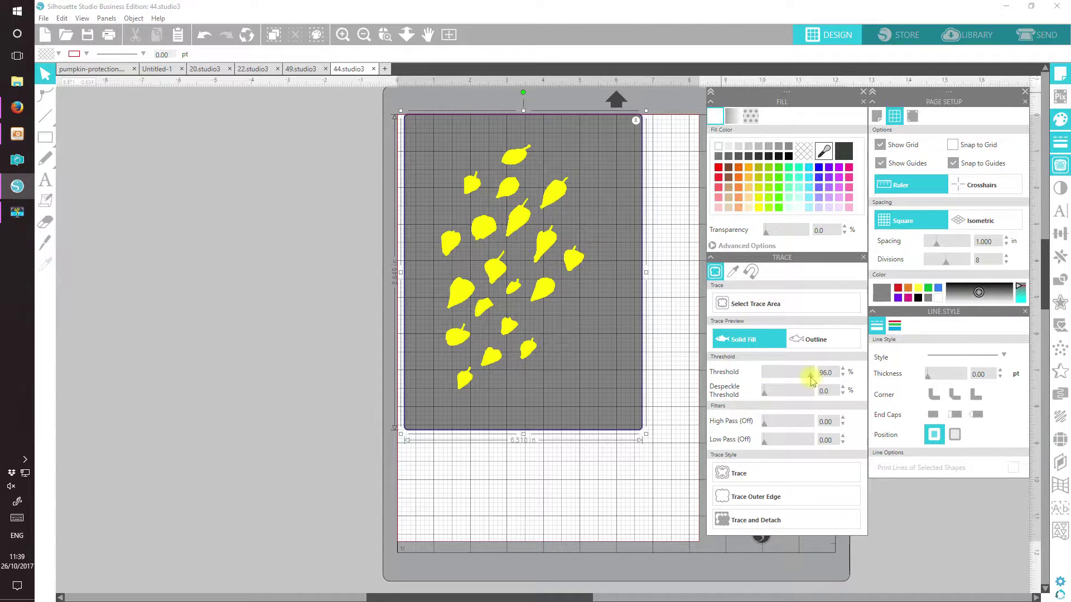
{"action": "left_click", "coordinate": [807, 340]}
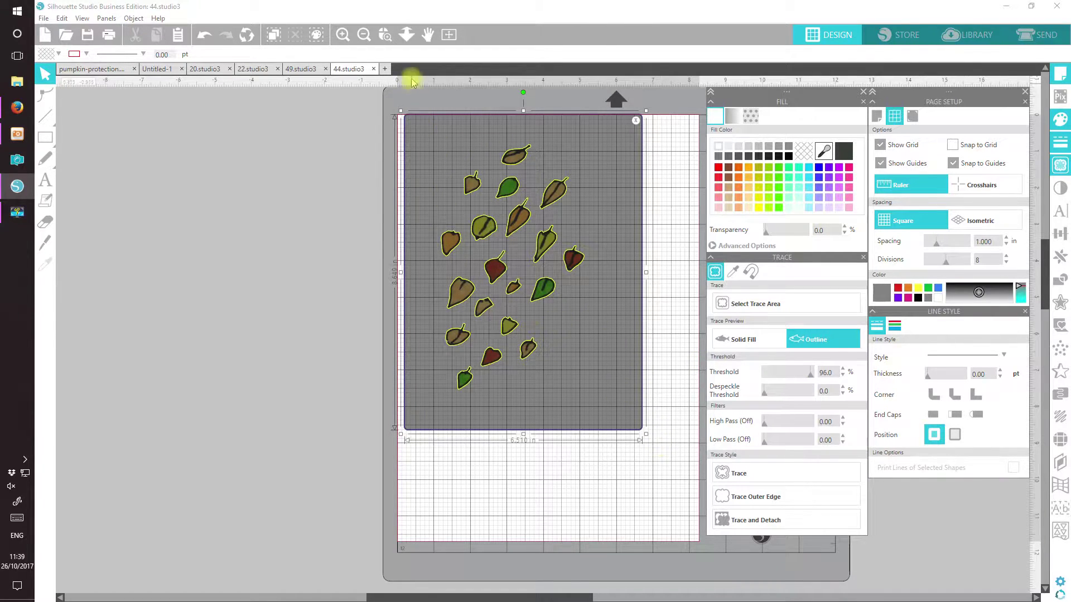
{"action": "left_click", "coordinate": [771, 496]}
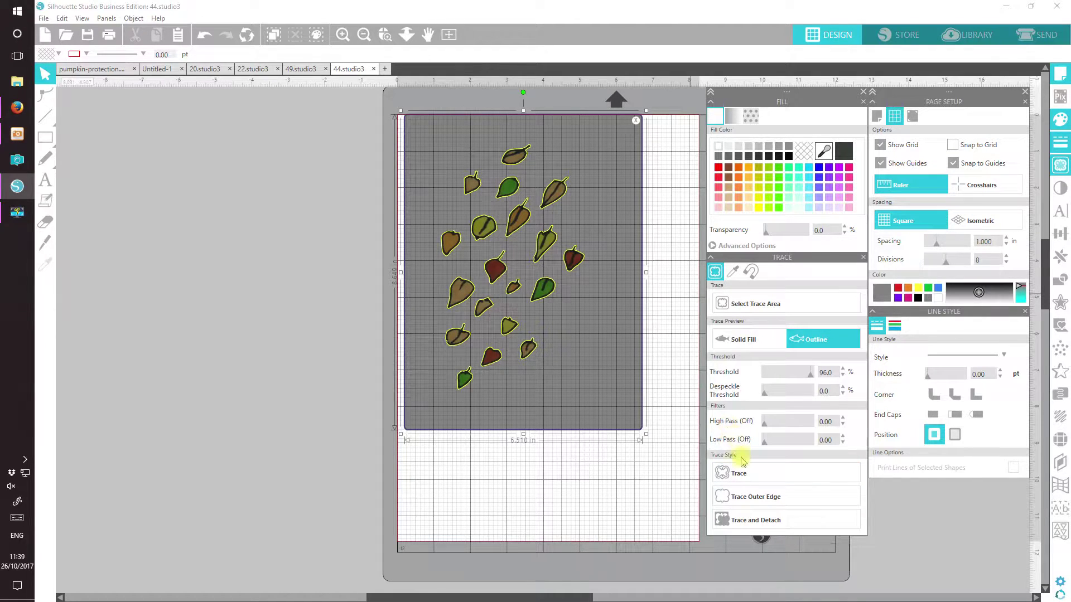
{"action": "left_click", "coordinate": [753, 523]}
{"action": "left_click", "coordinate": [749, 521]}
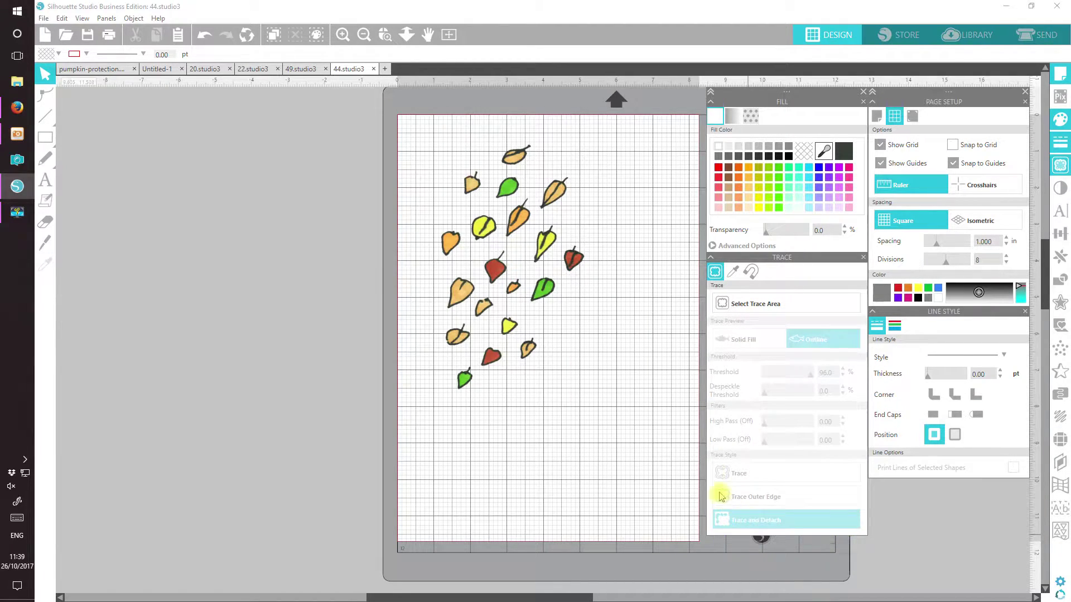
Shift the heart-shaped orange leaf and the round yellow leaf slightly to the right as separate pieces.
{"action": "left_click", "coordinate": [385, 34]}
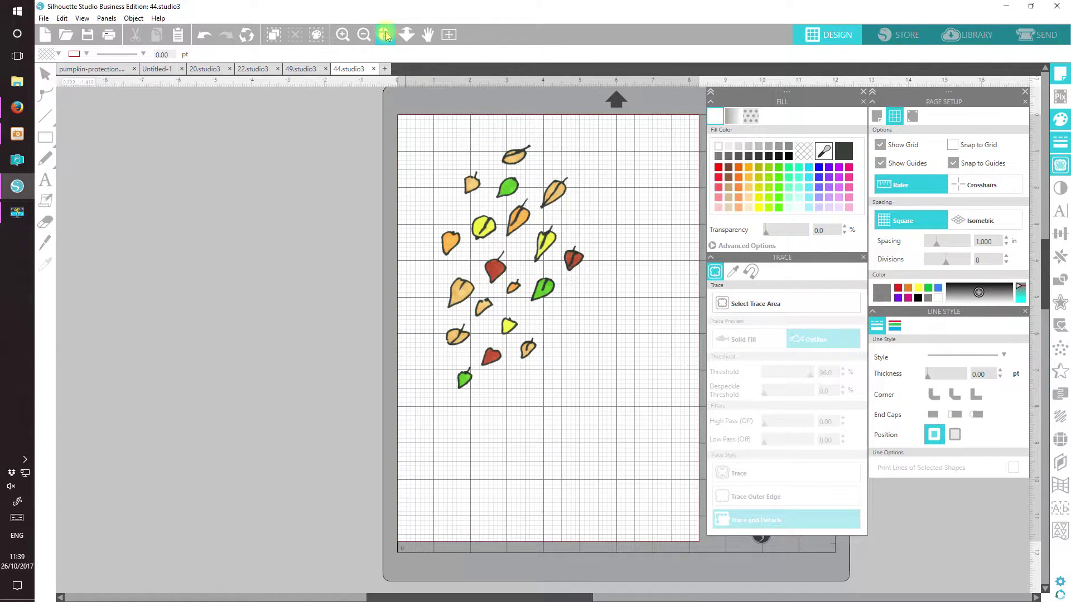
{"action": "left_click_drag", "start_coordinate": [435, 136], "coordinate": [588, 363]}
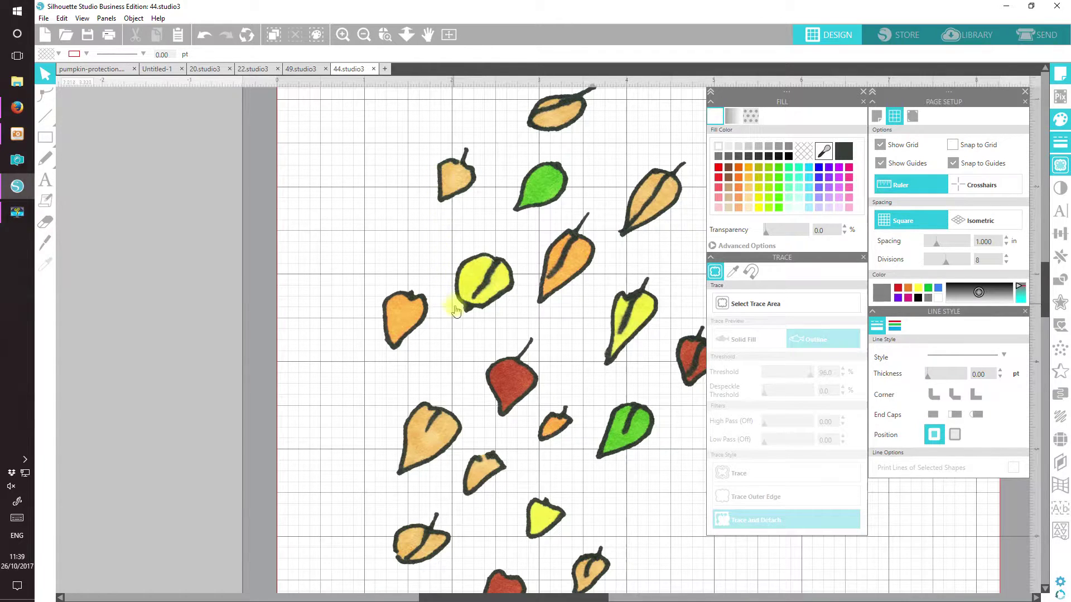
{"action": "left_click", "coordinate": [404, 316]}
{"action": "left_click_drag", "start_coordinate": [404, 316], "coordinate": [423, 339]}
{"action": "mouse_move", "coordinate": [486, 272]}
{"action": "left_mouse_down"}
{"action": "mouse_move", "coordinate": [480, 249]}
{"action": "mouse_move", "coordinate": [495, 266]}
{"action": "left_mouse_up"}
{"action": "left_click", "coordinate": [468, 361]}
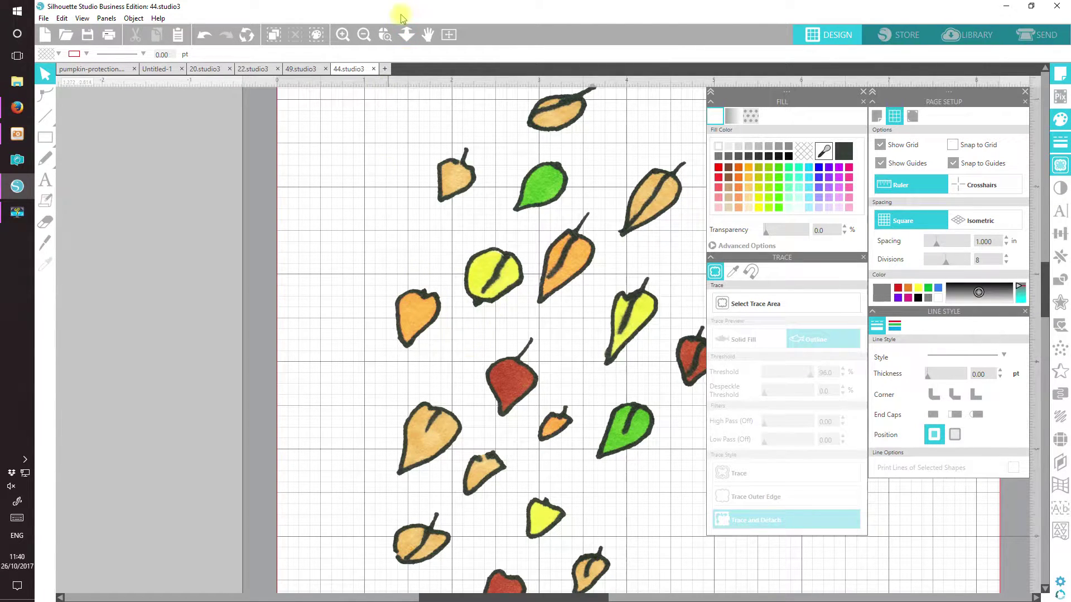
Group all the detached leaves and move the group to the upper left part of the page.
{"action": "left_click", "coordinate": [363, 35]}
{"action": "left_click", "coordinate": [364, 35]}
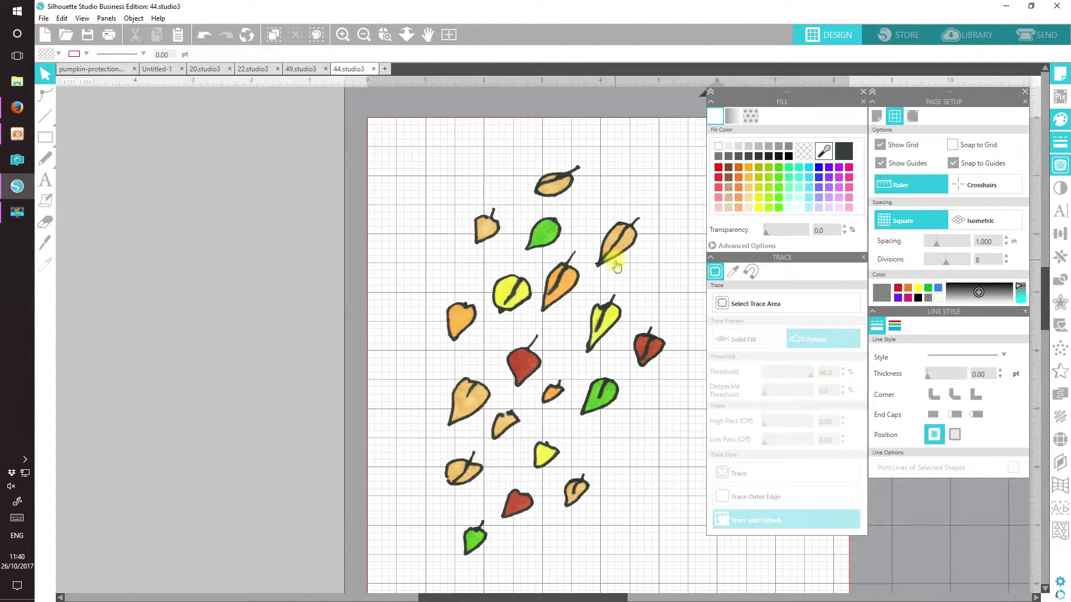
{"action": "left_click_drag", "start_coordinate": [380, 135], "coordinate": [697, 581]}
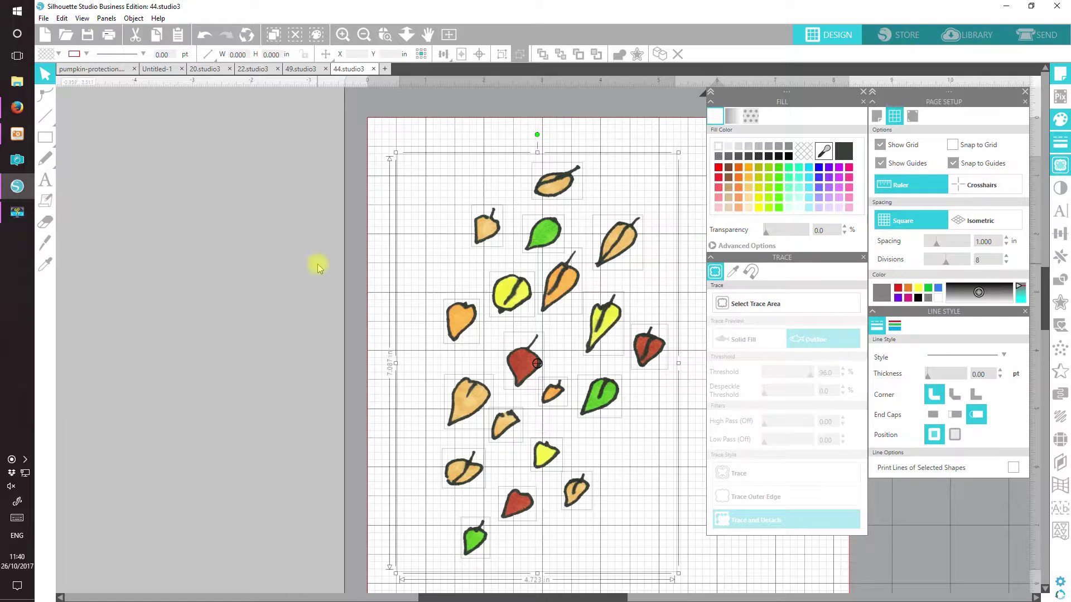
{"action": "left_click", "coordinate": [502, 56]}
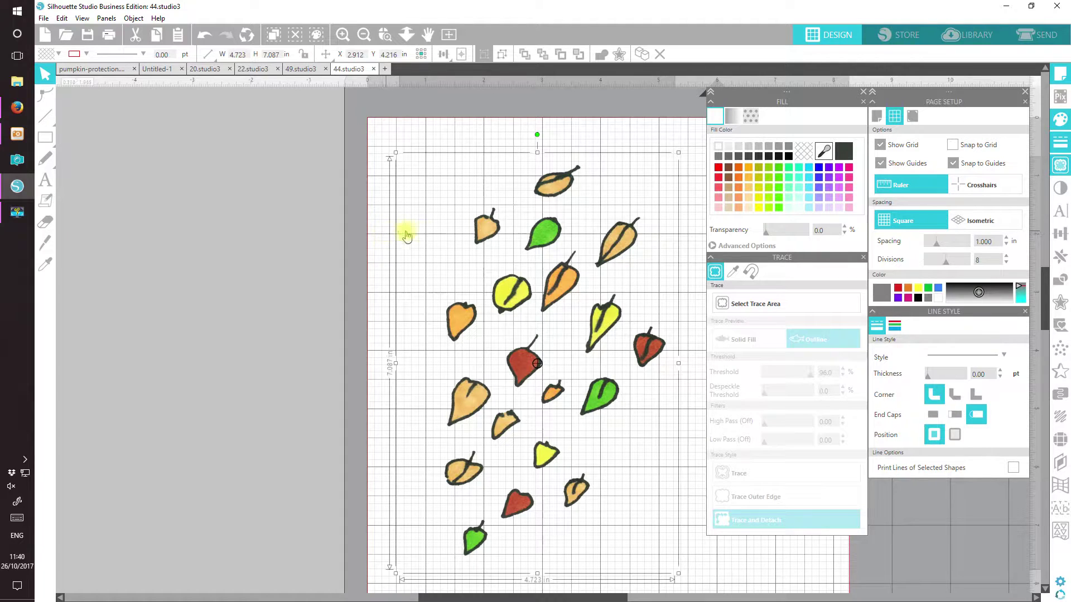
{"action": "left_click_drag", "start_coordinate": [471, 253], "coordinate": [430, 220]}
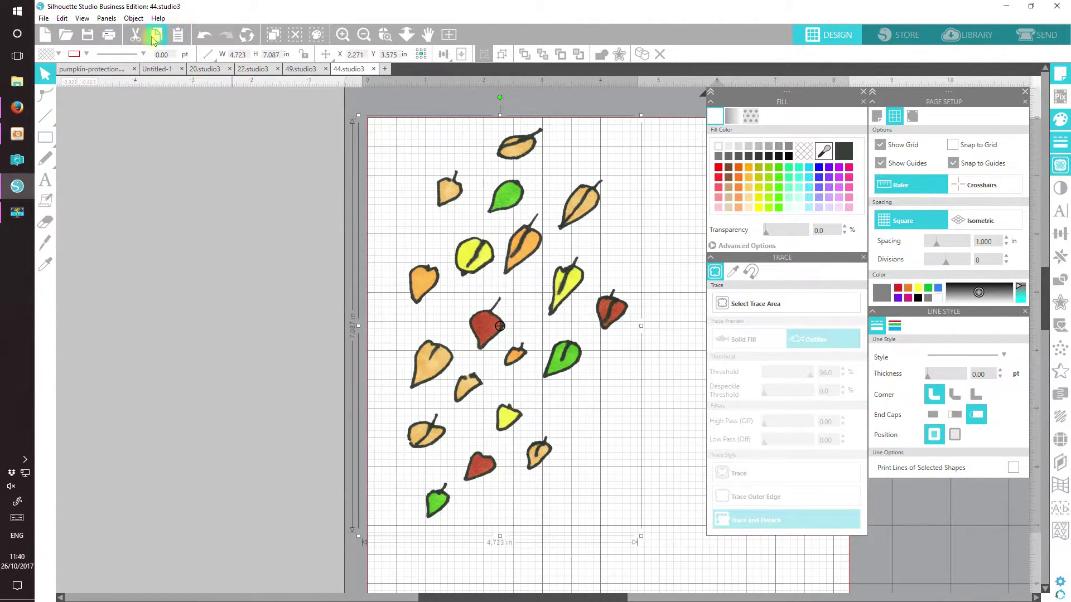
Copy the grouped leaves and paste them into the Untitled-1 card design.
{"action": "left_click", "coordinate": [156, 35]}
{"action": "left_click", "coordinate": [157, 68]}
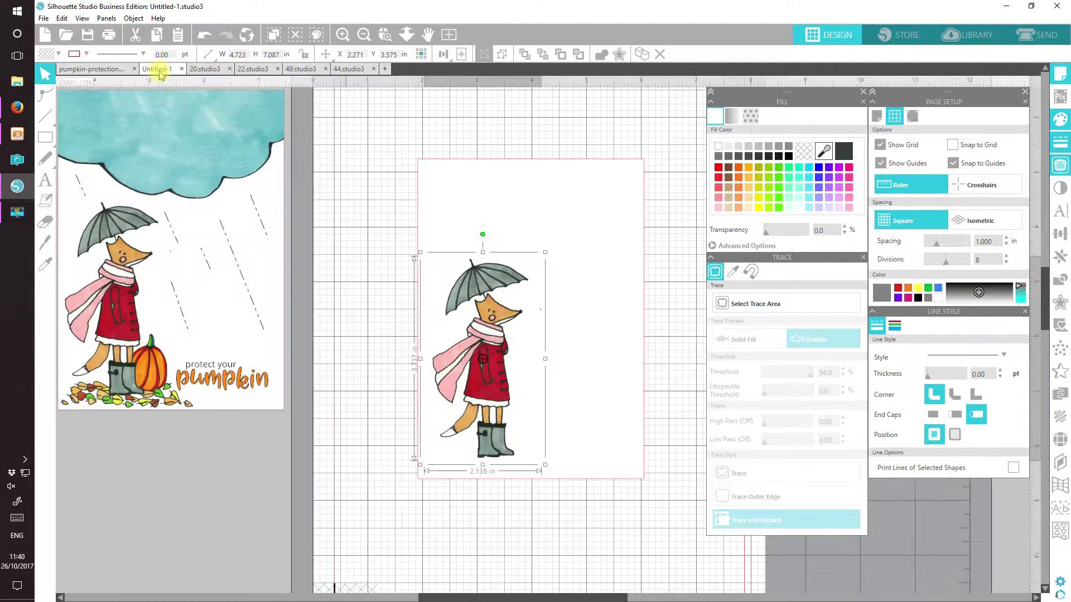
{"action": "left_click", "coordinate": [179, 36]}
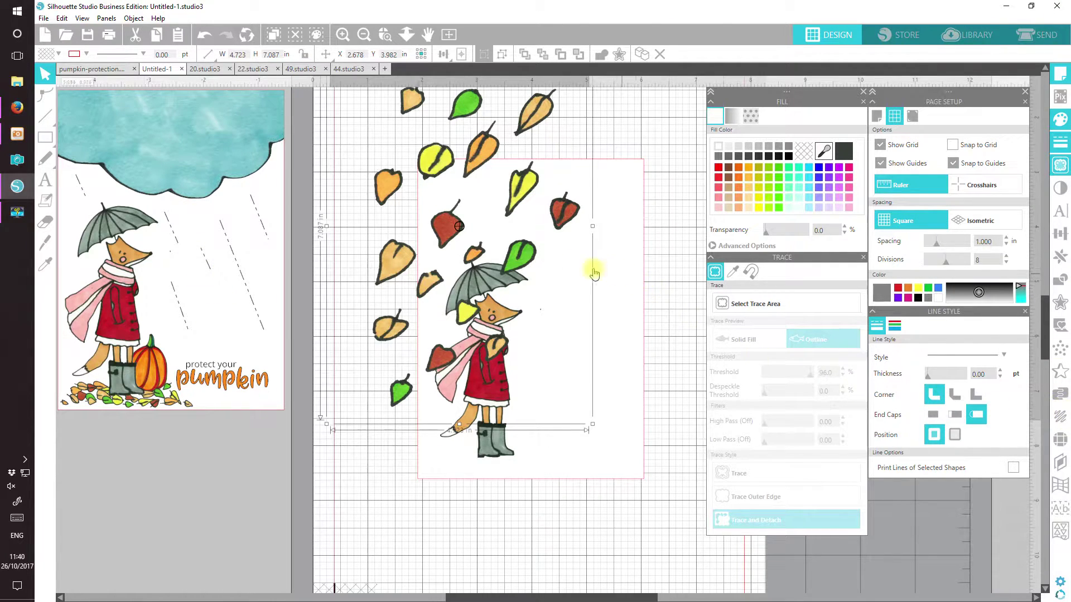
Scale the leaf group down to about 1.55 by 2.33 in and rotate it so the leaves spread out sideways.
{"action": "left_click_drag", "start_coordinate": [482, 146], "coordinate": [530, 259]}
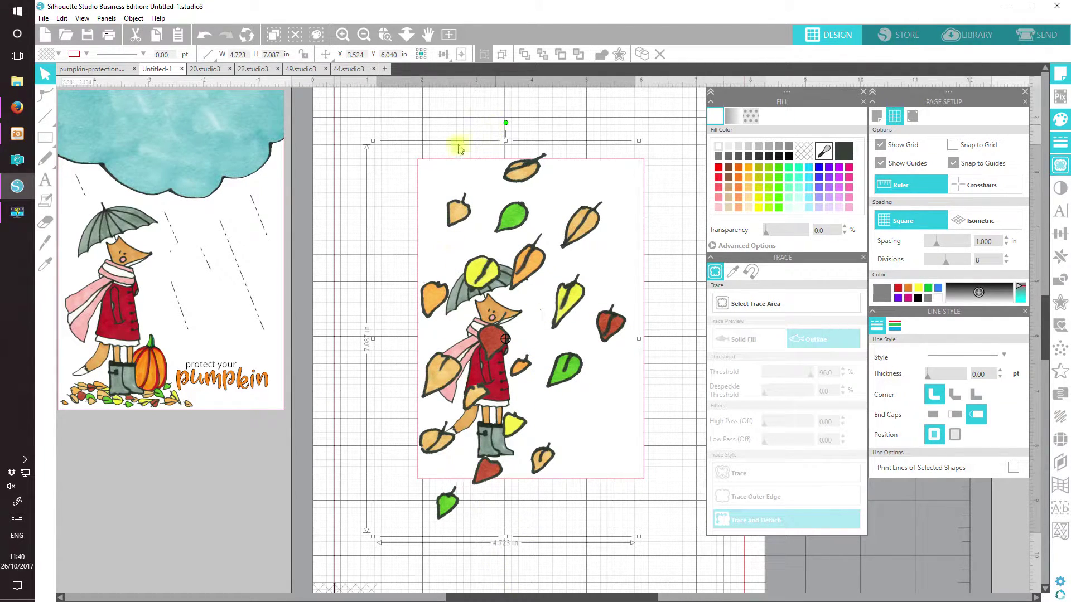
{"action": "left_click_drag", "start_coordinate": [372, 140], "coordinate": [499, 430]}
{"action": "left_click_drag", "start_coordinate": [595, 383], "coordinate": [518, 512]}
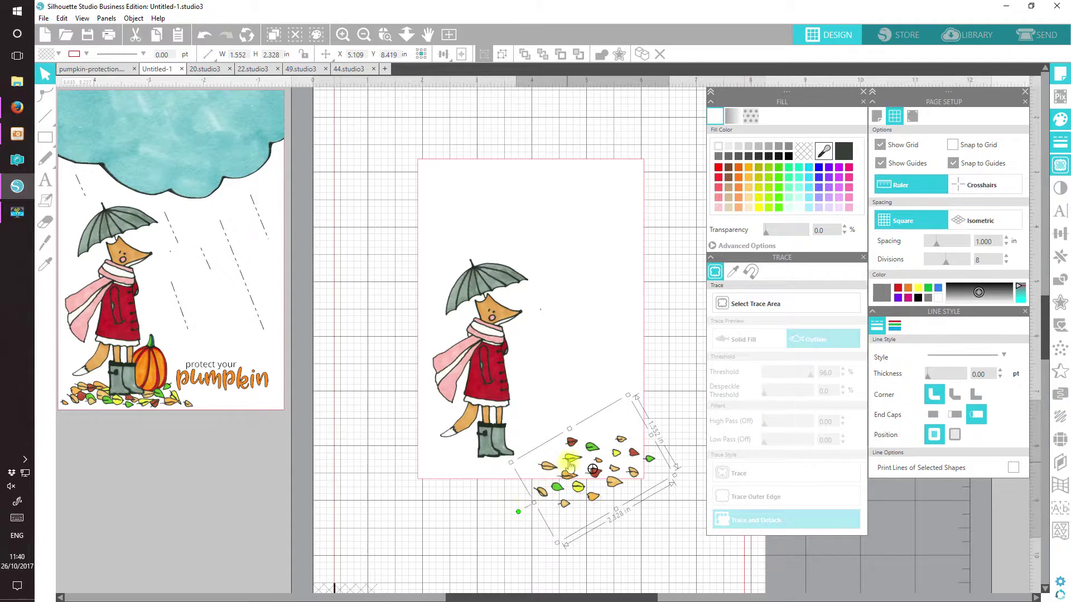
Position the leaf group around the fox's boots at the card's lower edge and fine-tune its rotation.
{"action": "left_click_drag", "start_coordinate": [571, 463], "coordinate": [471, 462]}
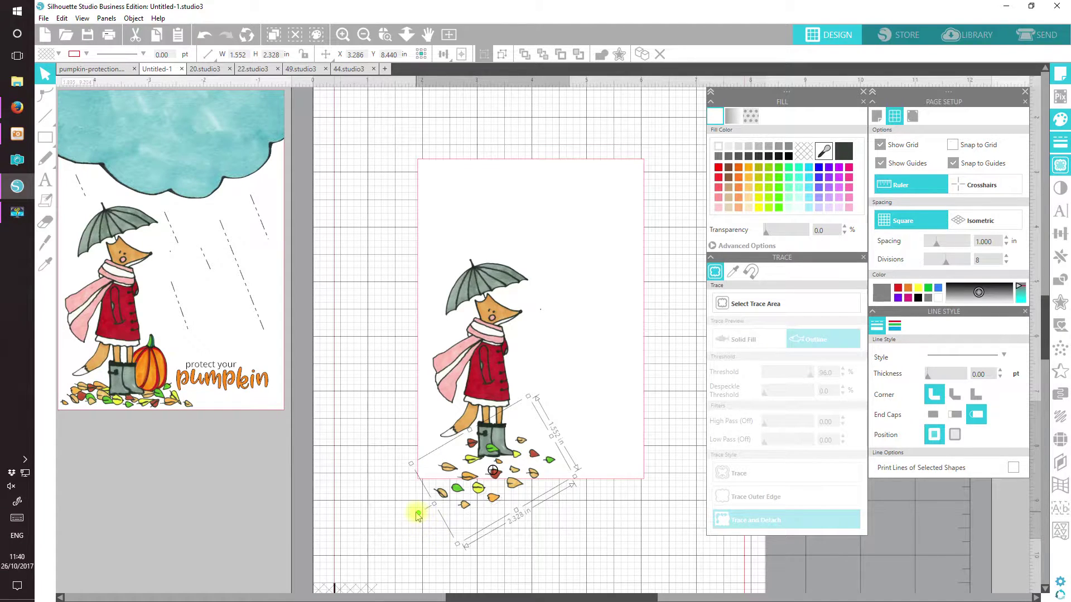
{"action": "left_click_drag", "start_coordinate": [419, 515], "coordinate": [421, 517]}
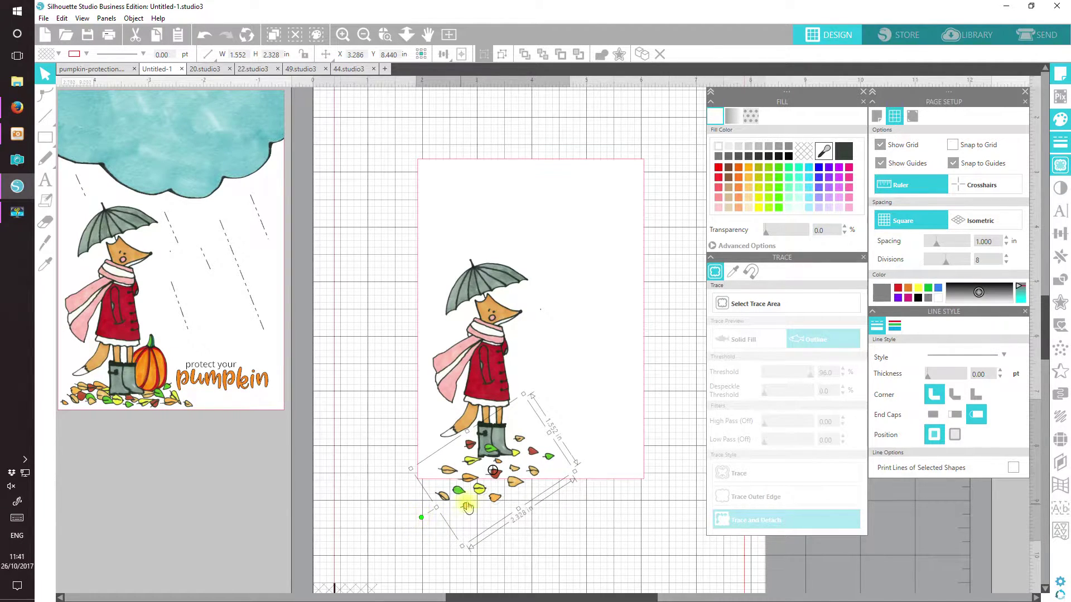
{"action": "left_click_drag", "start_coordinate": [481, 494], "coordinate": [481, 486]}
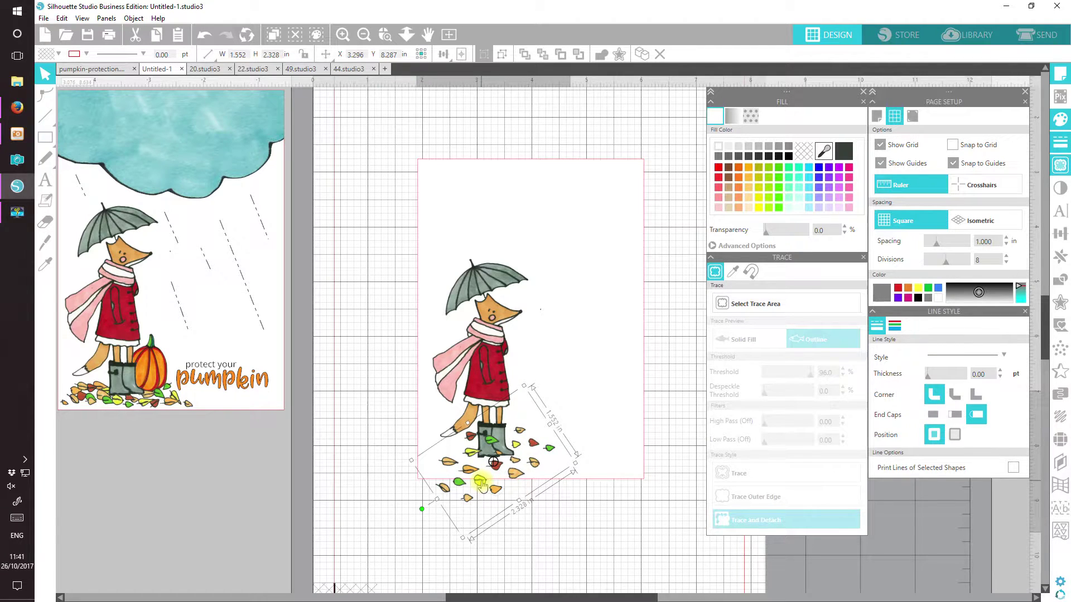
Move the leaf group to the grey area below the sample card, duplicate it, and place the copy beneath the original.
{"action": "left_click_drag", "start_coordinate": [482, 486], "coordinate": [190, 532]}
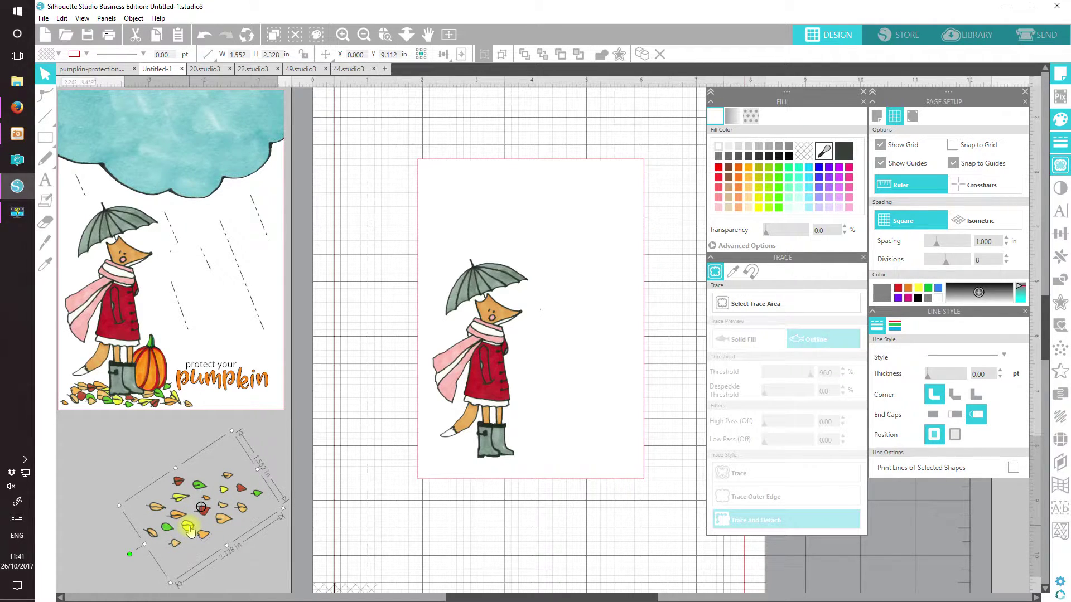
{"action": "left_click", "coordinate": [642, 54]}
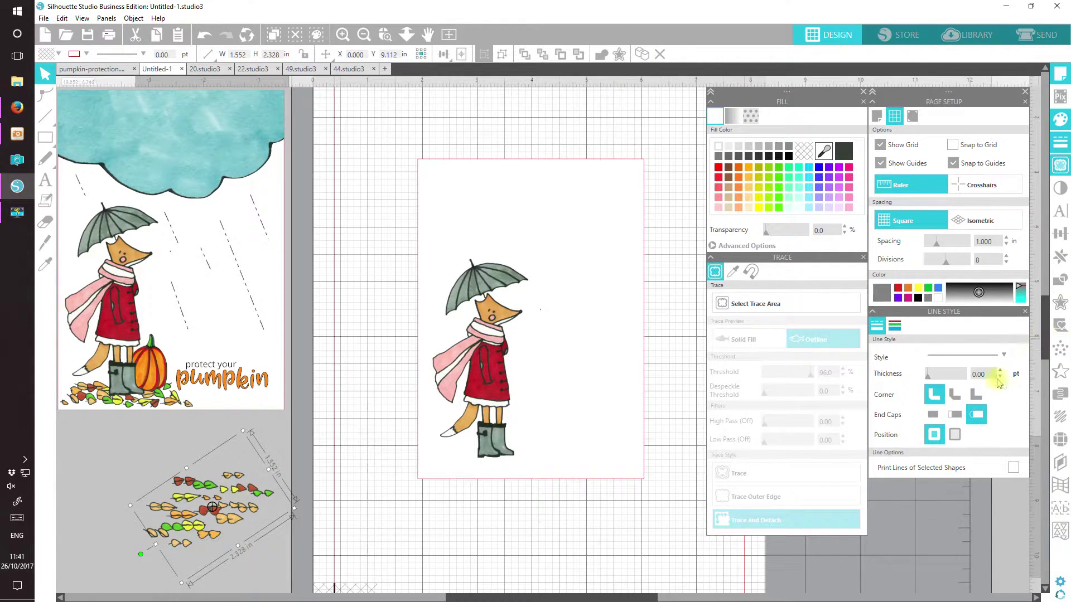
{"action": "mouse_move", "coordinate": [210, 518]}
{"action": "left_mouse_down"}
{"action": "mouse_move", "coordinate": [204, 594]}
{"action": "mouse_move", "coordinate": [203, 535]}
{"action": "left_mouse_up"}
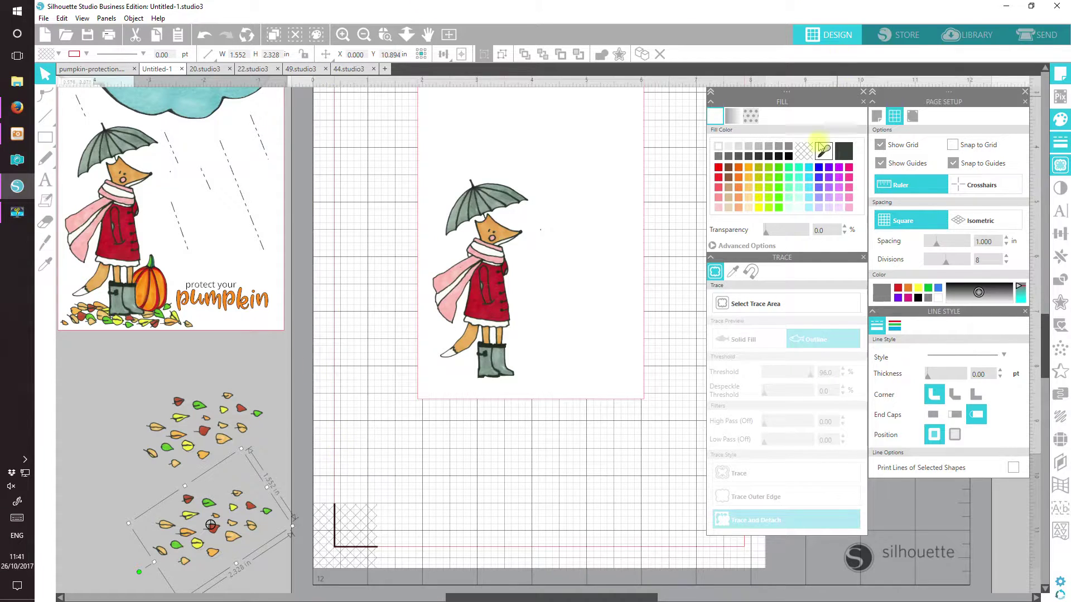
Copy the white card rectangle into the cloud document 49.studio3 and place it below the cloud.
{"action": "left_click", "coordinate": [629, 151]}
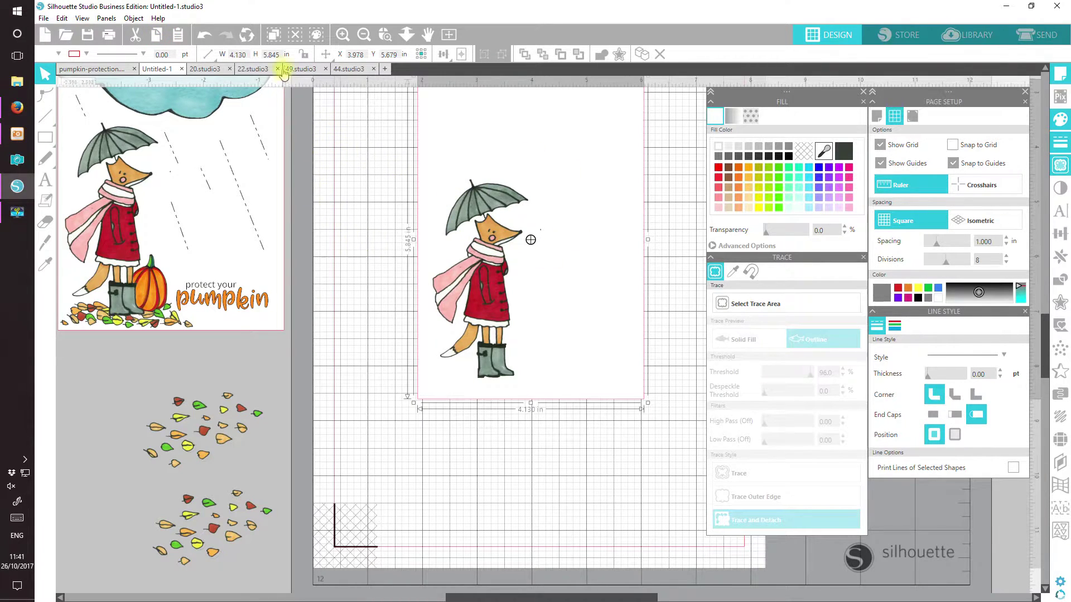
{"action": "left_click", "coordinate": [300, 69]}
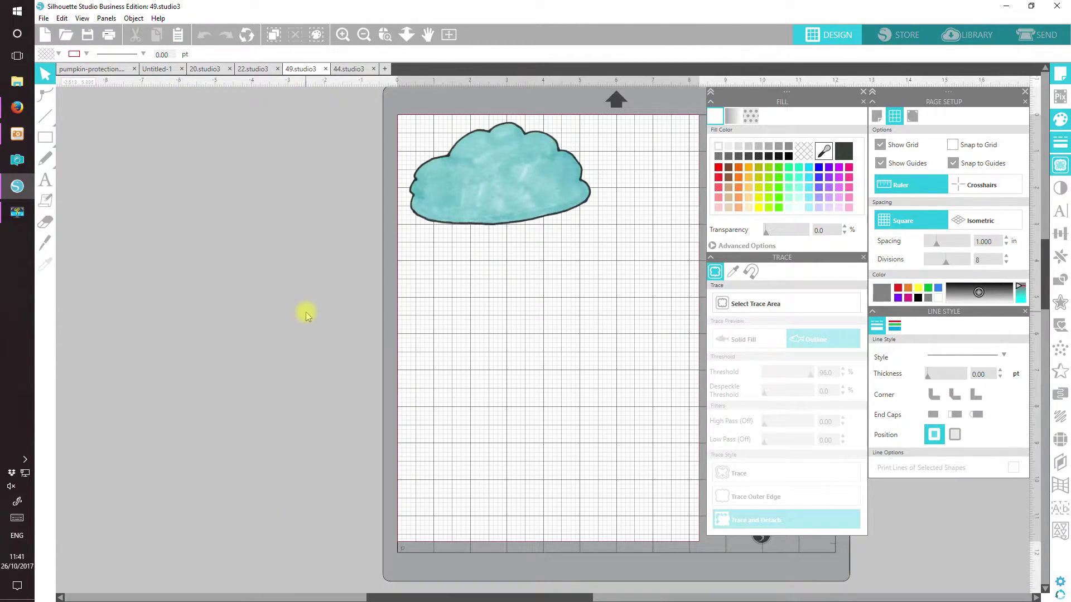
{"action": "left_click", "coordinate": [178, 35]}
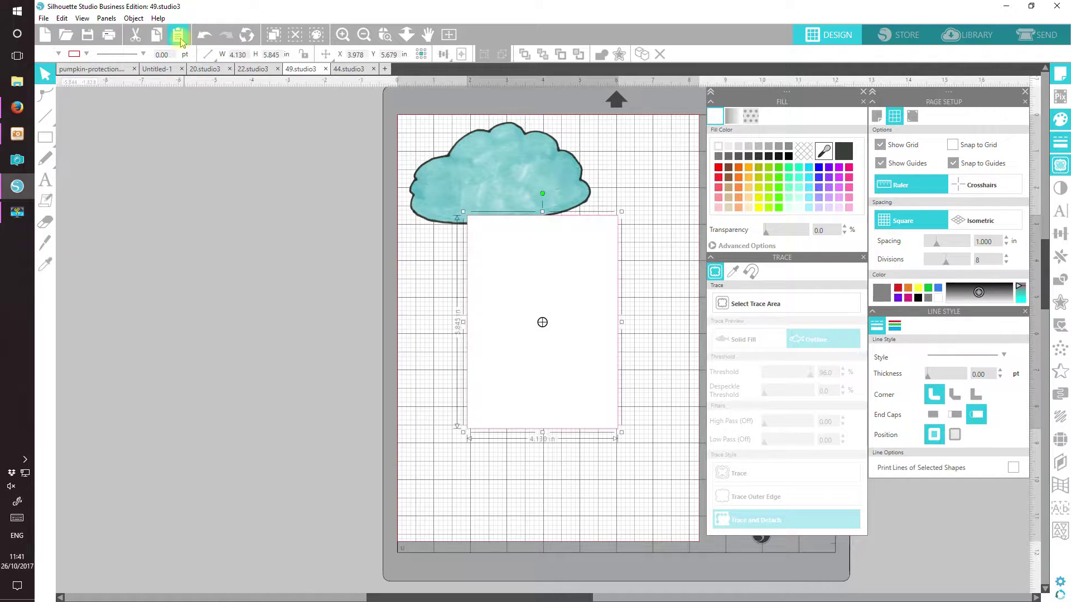
{"action": "left_click_drag", "start_coordinate": [574, 275], "coordinate": [593, 358]}
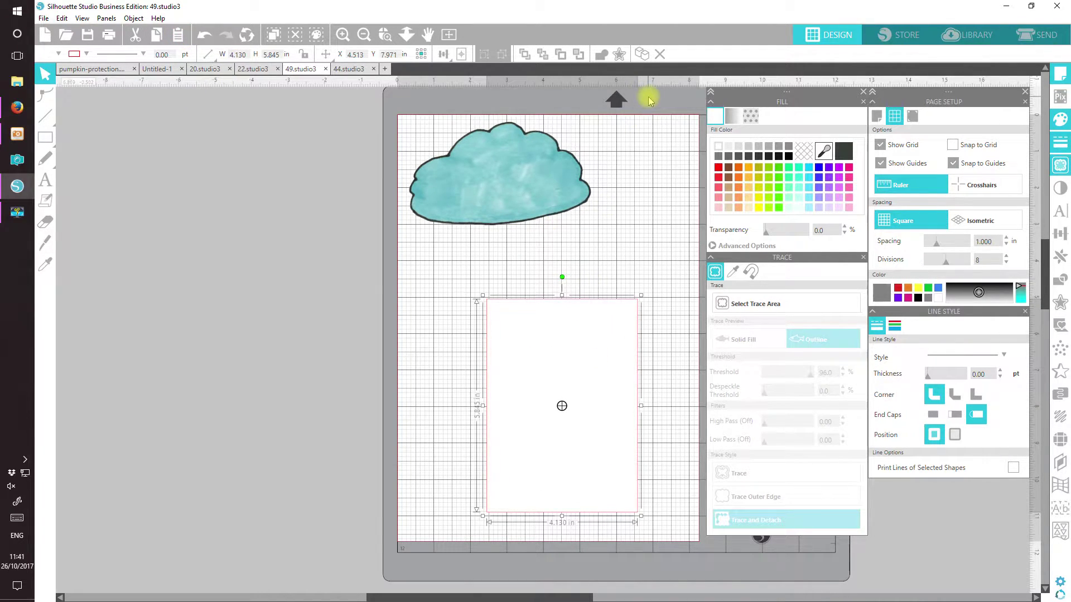
Flip the blue cloud vertically and set its transparency to 44%.
{"action": "left_click", "coordinate": [477, 178]}
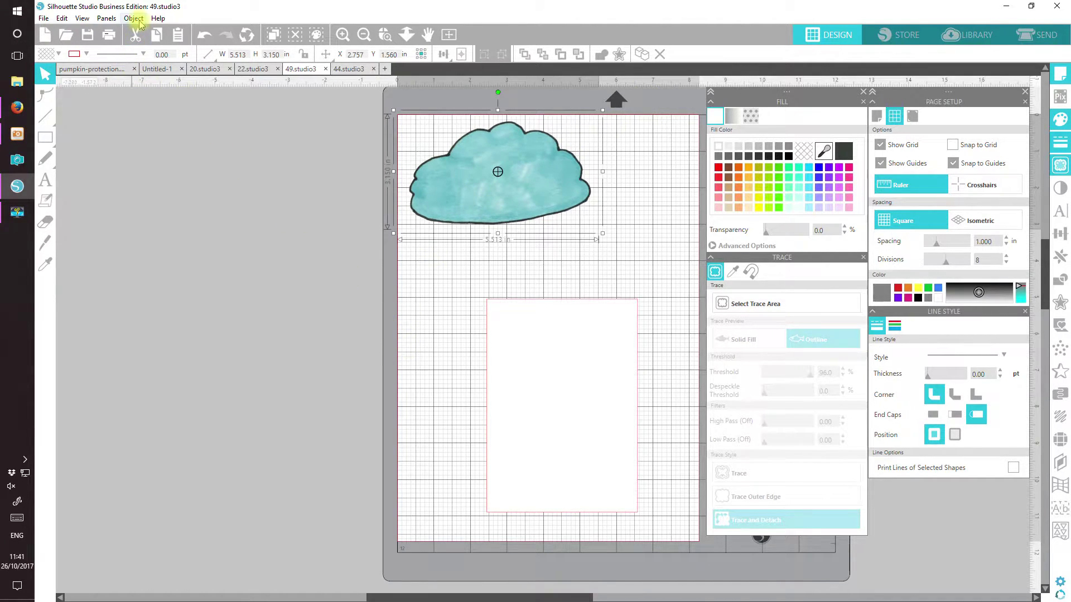
{"action": "left_click", "coordinate": [134, 18]}
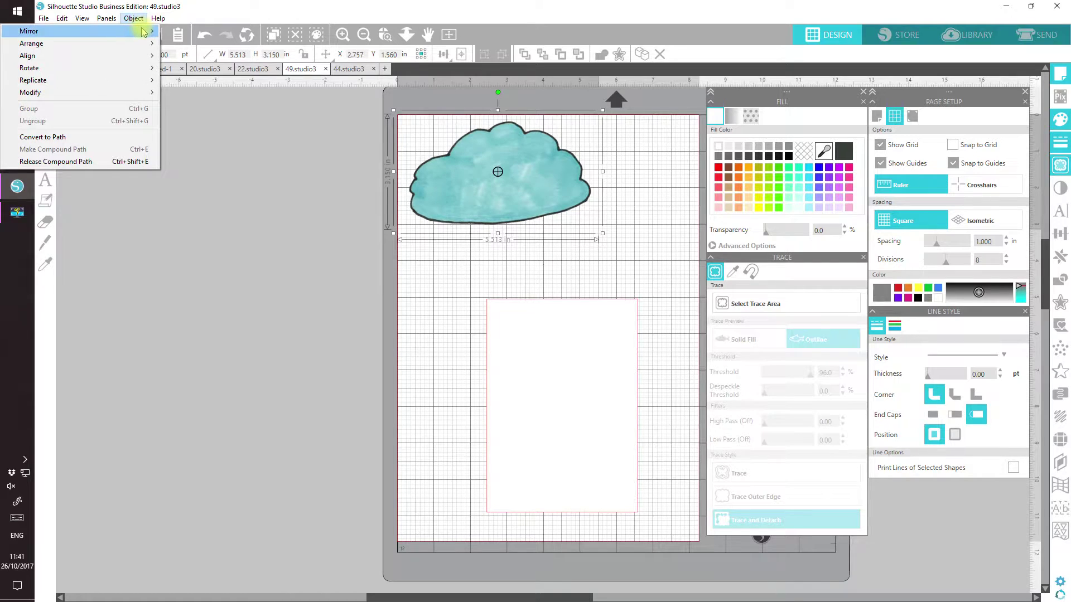
{"action": "mouse_move", "coordinate": [140, 32]}
{"action": "left_click", "coordinate": [186, 43]}
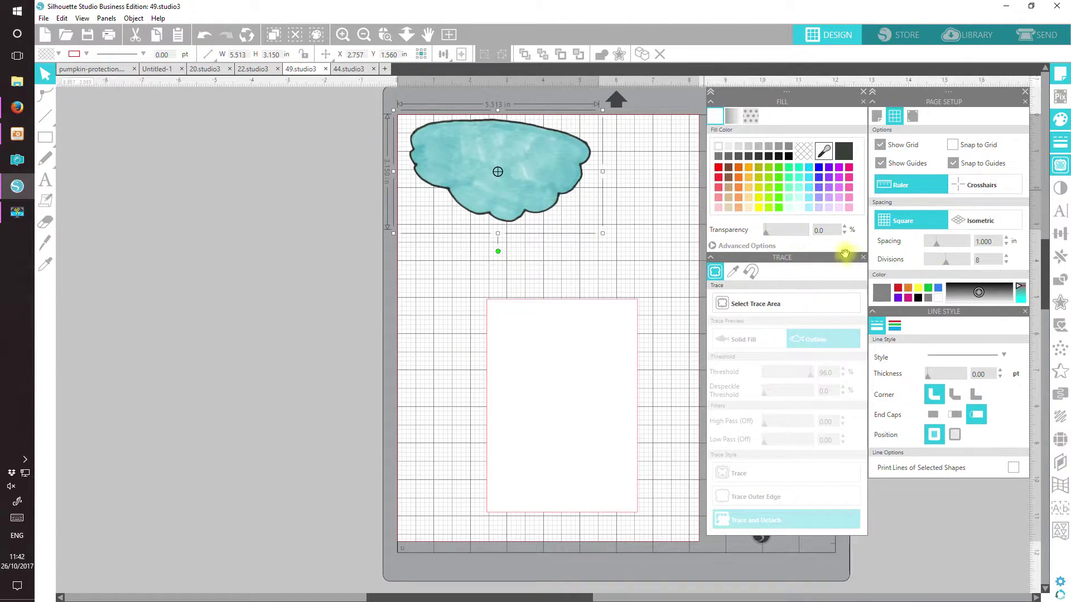
{"action": "left_click", "coordinate": [784, 232]}
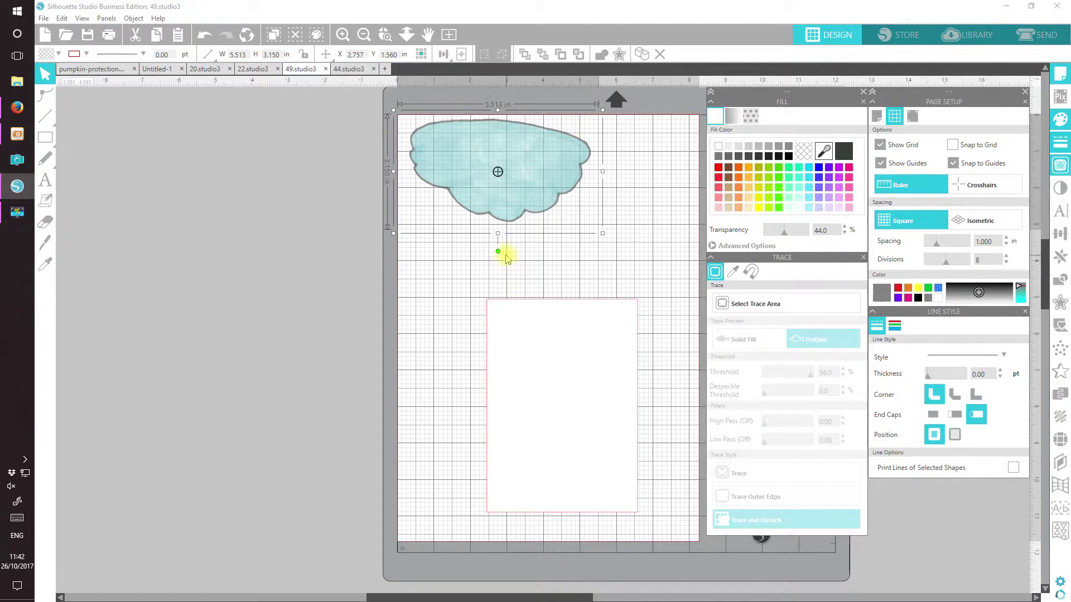
Place the cloud in front of the white rectangle's upper edge and tilt it slightly counter-clockwise.
{"action": "left_click_drag", "start_coordinate": [495, 210], "coordinate": [551, 340]}
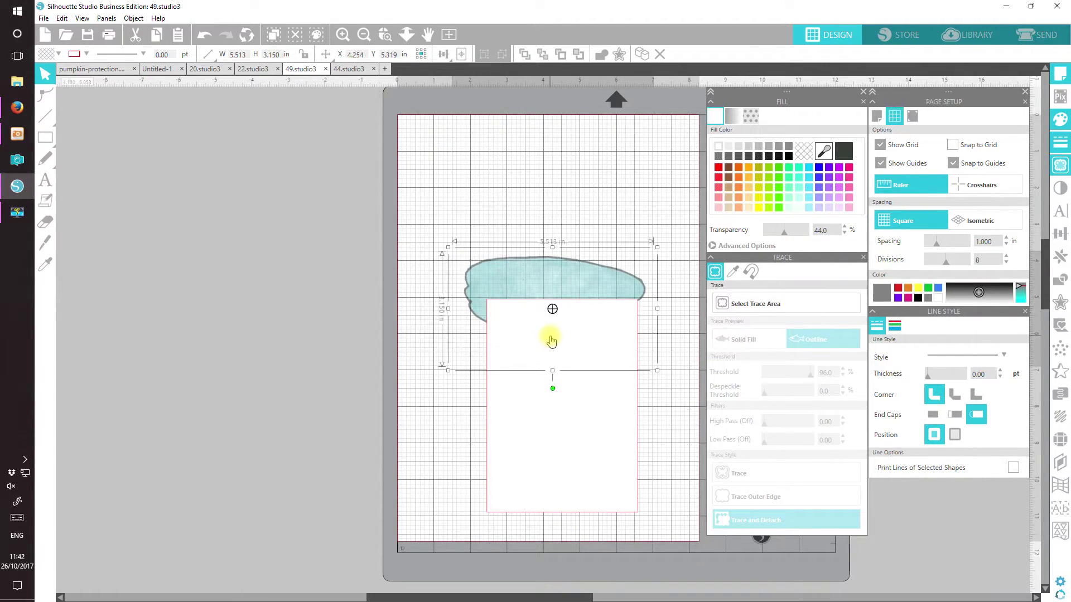
{"action": "left_click", "coordinate": [525, 55]}
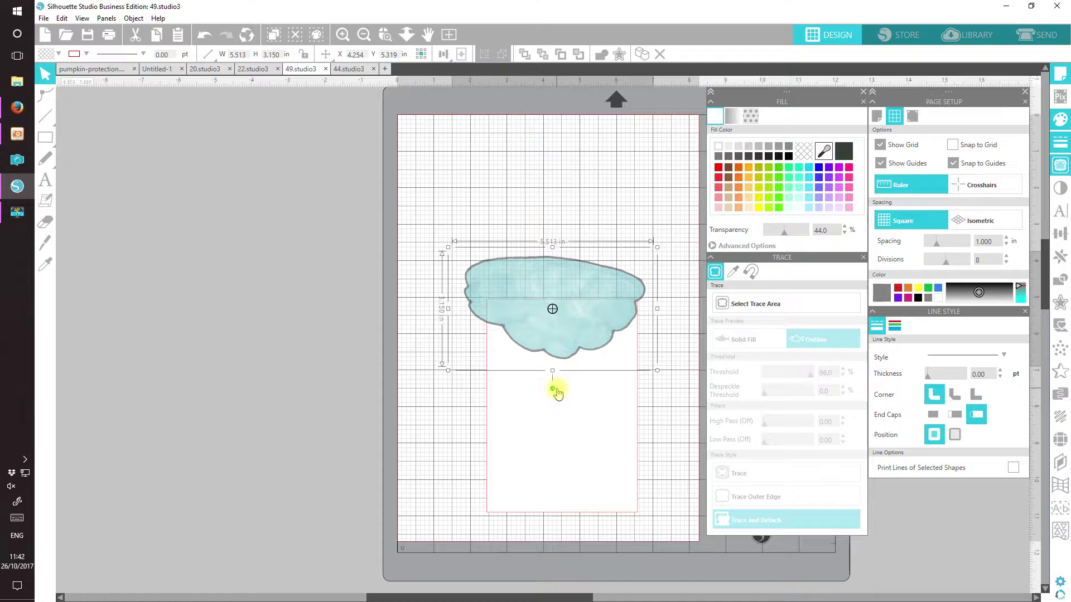
{"action": "left_click_drag", "start_coordinate": [553, 387], "coordinate": [566, 390]}
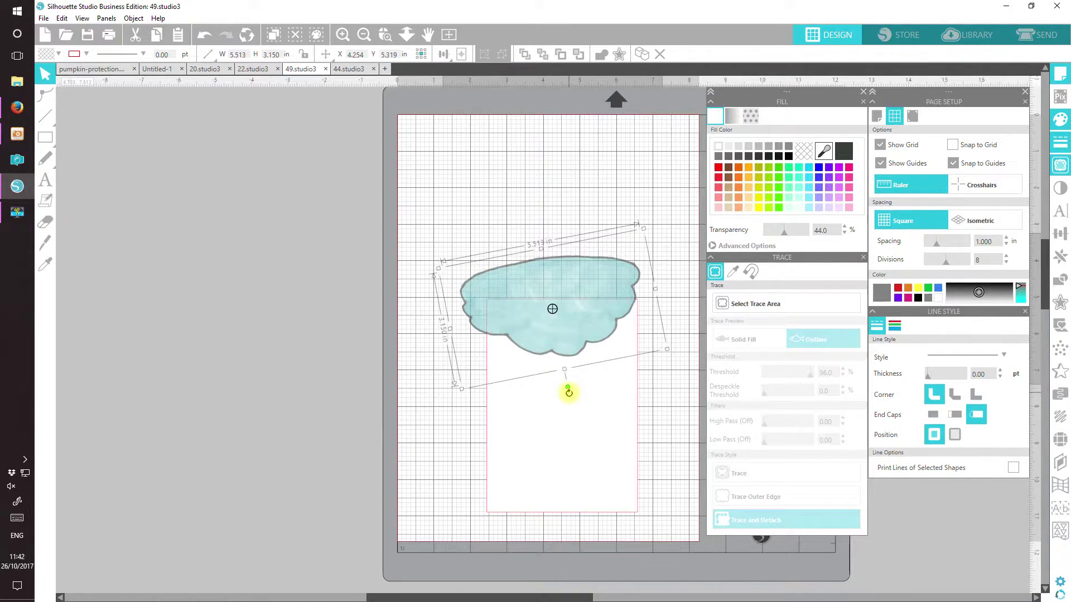
{"action": "left_click_drag", "start_coordinate": [540, 342], "coordinate": [551, 348]}
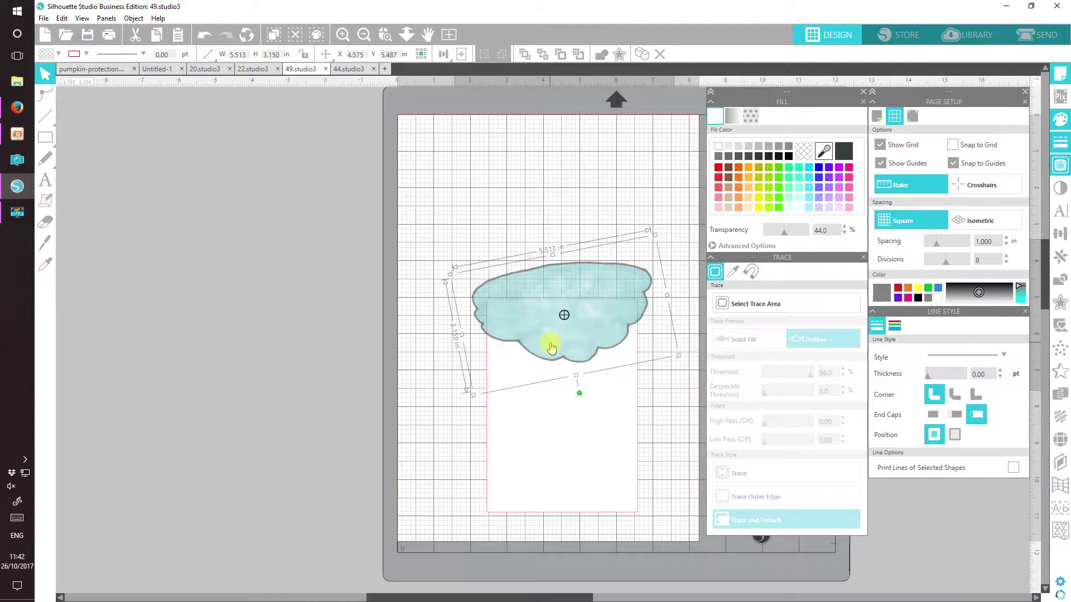
{"action": "left_click_drag", "start_coordinate": [551, 348], "coordinate": [550, 348]}
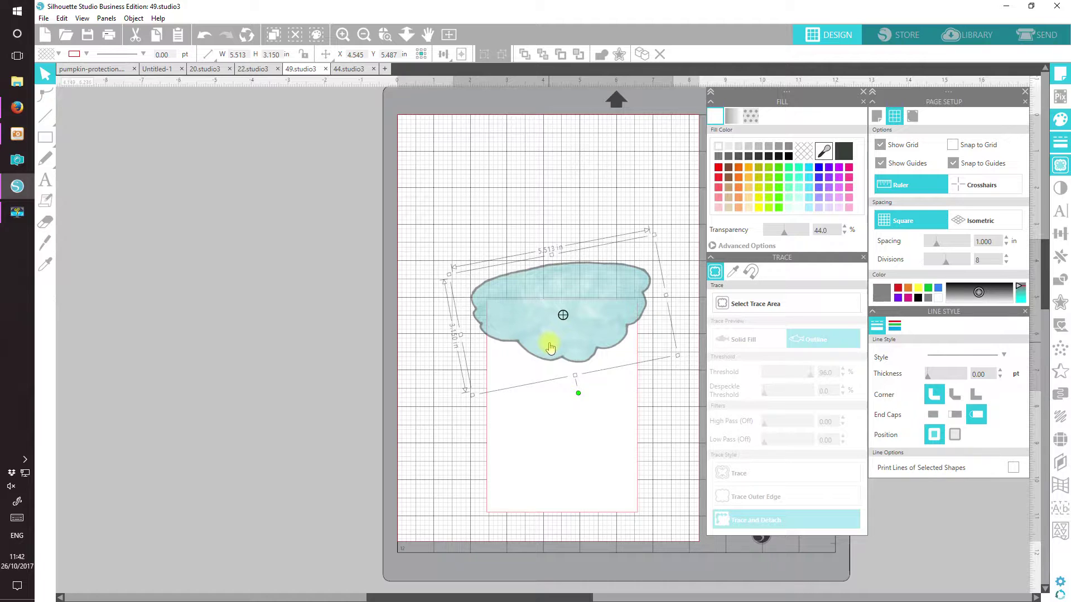
Fine-tune the white rectangle and the cloud so that the cloud overhangs both upper corners of the rectangle.
{"action": "left_click", "coordinate": [546, 456]}
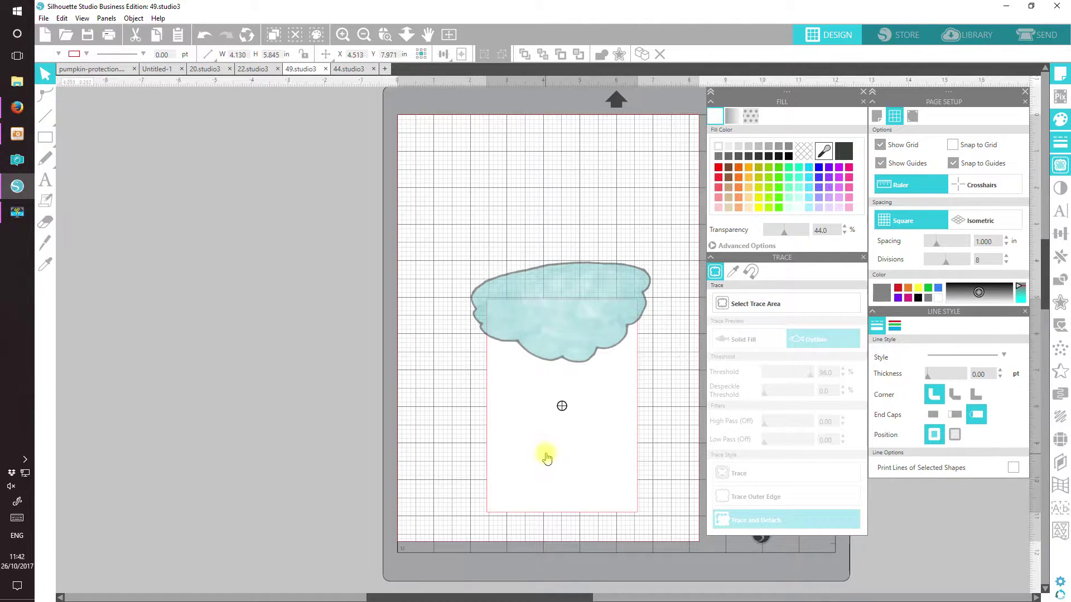
{"action": "left_click_drag", "start_coordinate": [546, 456], "coordinate": [550, 457]}
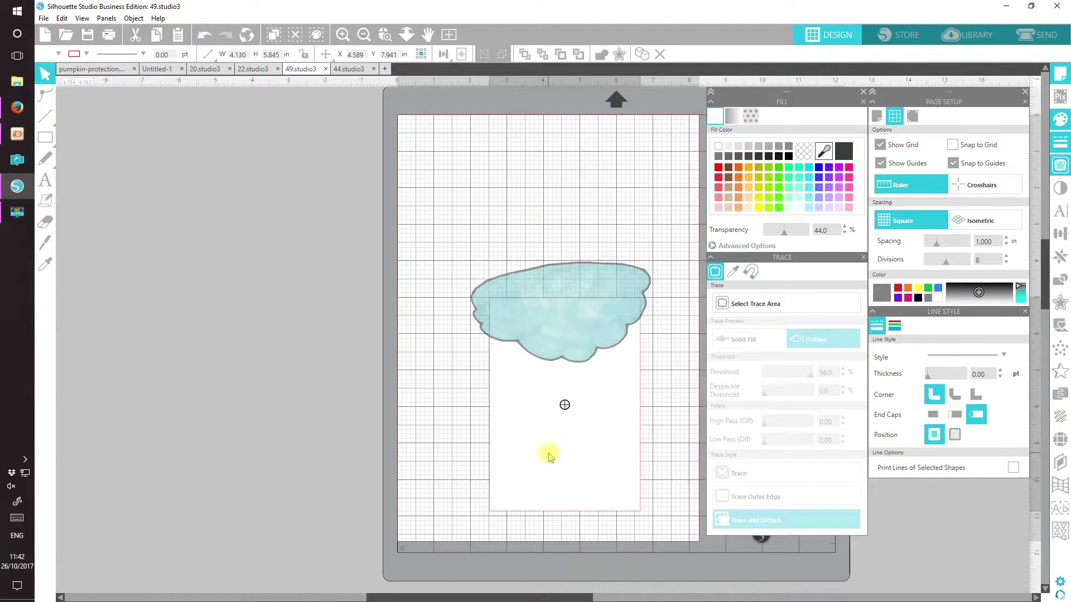
{"action": "left_click", "coordinate": [551, 458]}
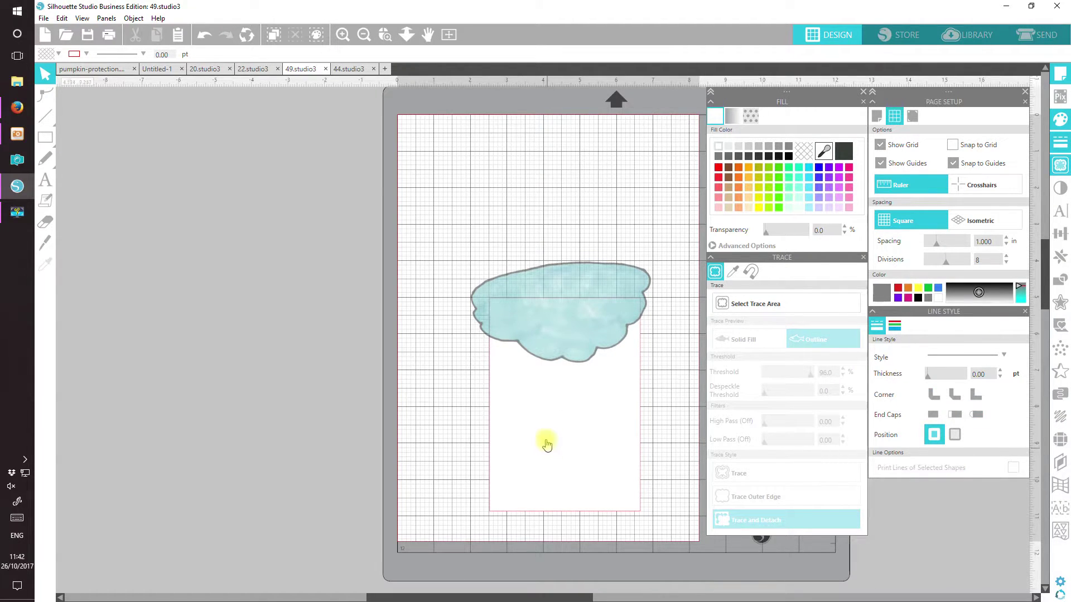
{"action": "left_click", "coordinate": [571, 351]}
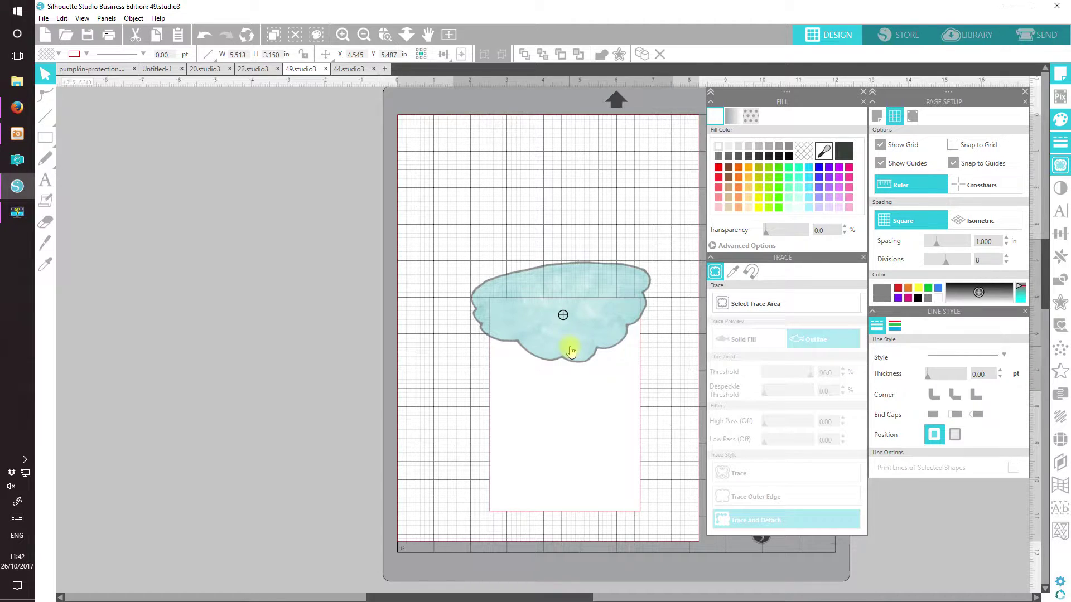
{"action": "left_click_drag", "start_coordinate": [571, 351], "coordinate": [572, 351]}
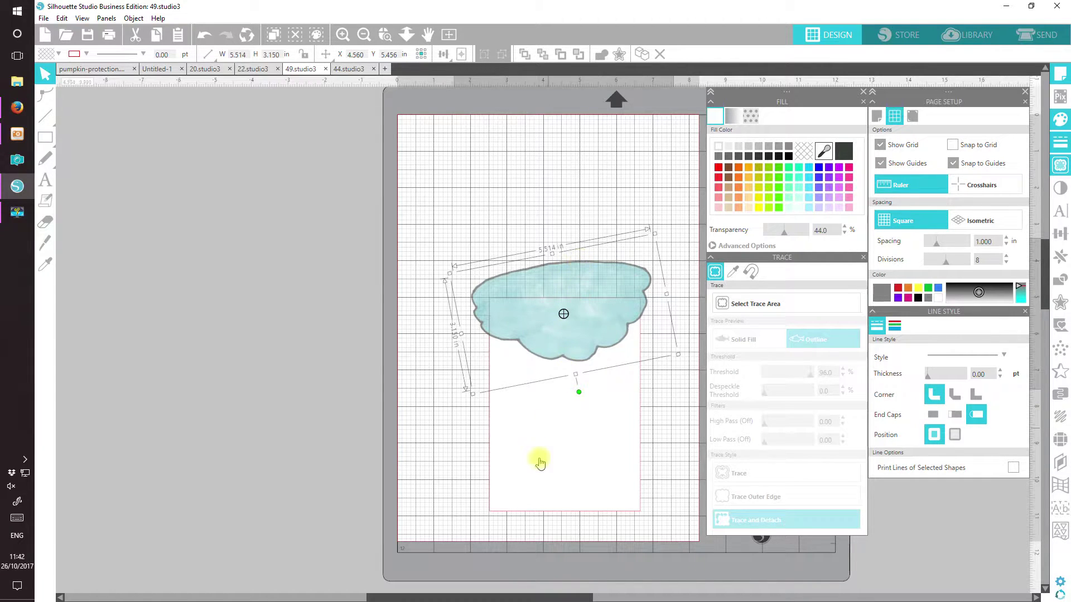
Move the white rectangle off the page into the grey area and set the cloud's transparency to 0%.
{"action": "left_click_drag", "start_coordinate": [541, 470], "coordinate": [251, 459]}
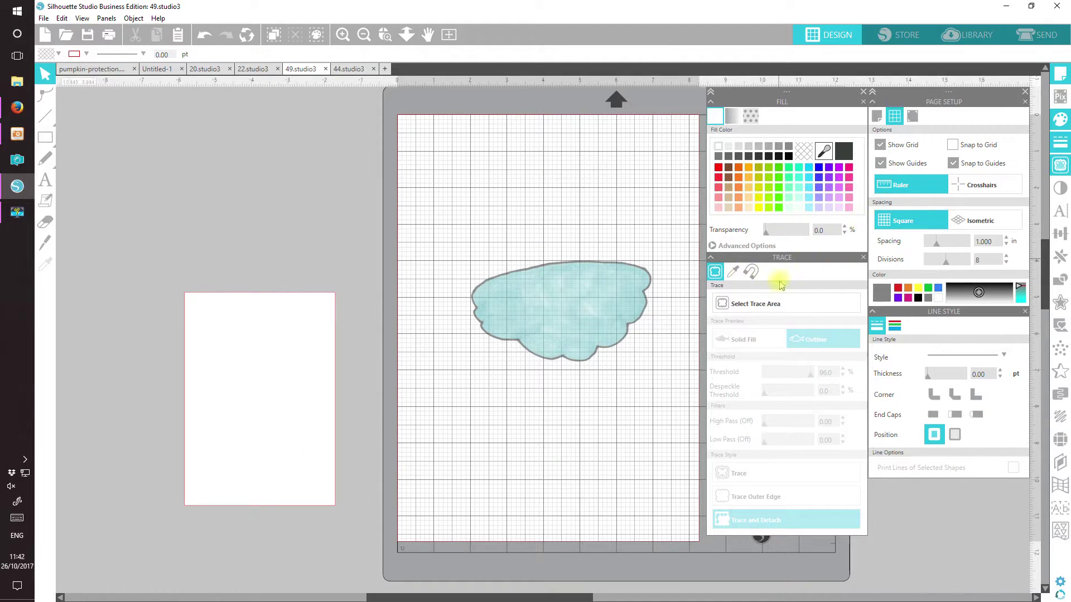
{"action": "left_click", "coordinate": [618, 286]}
{"action": "left_click", "coordinate": [844, 227]}
{"action": "left_click", "coordinate": [766, 230]}
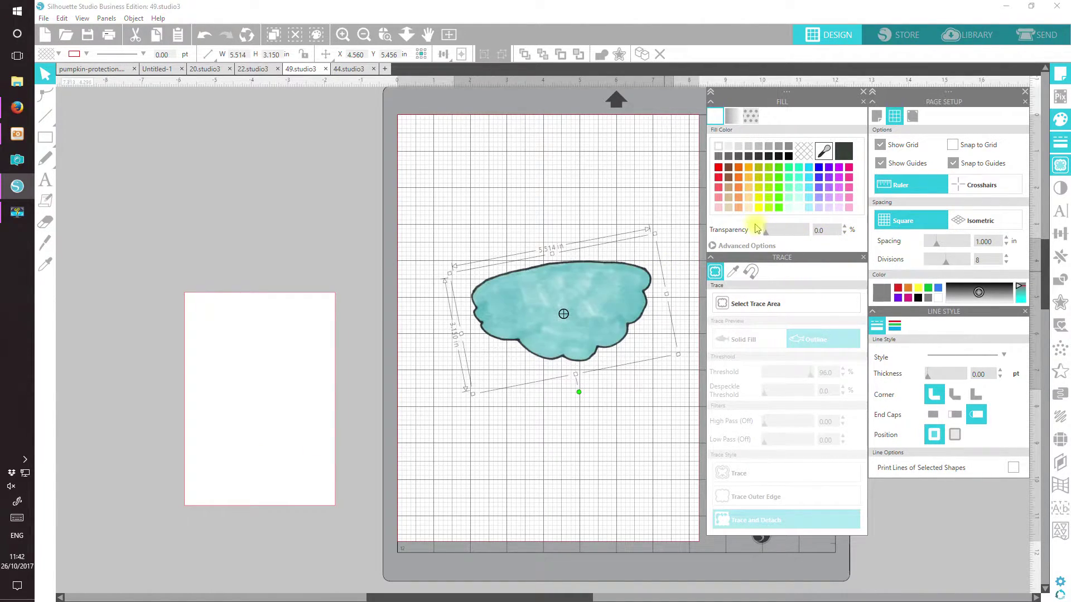
Trace the outer edge of the cloud with the threshold at 96%.
{"action": "left_click", "coordinate": [764, 308]}
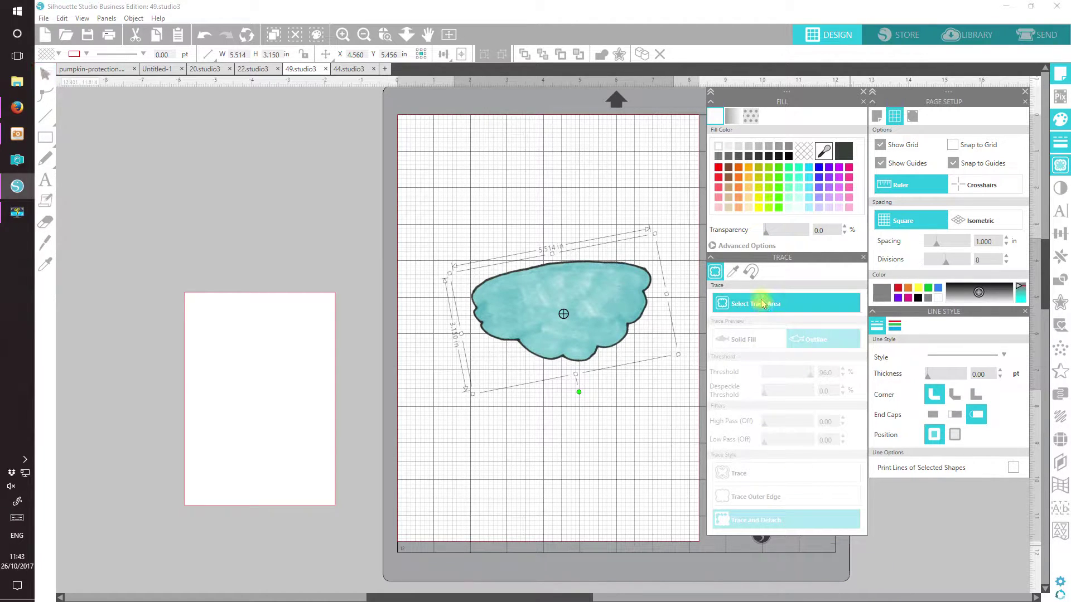
{"action": "left_click_drag", "start_coordinate": [426, 215], "coordinate": [674, 402]}
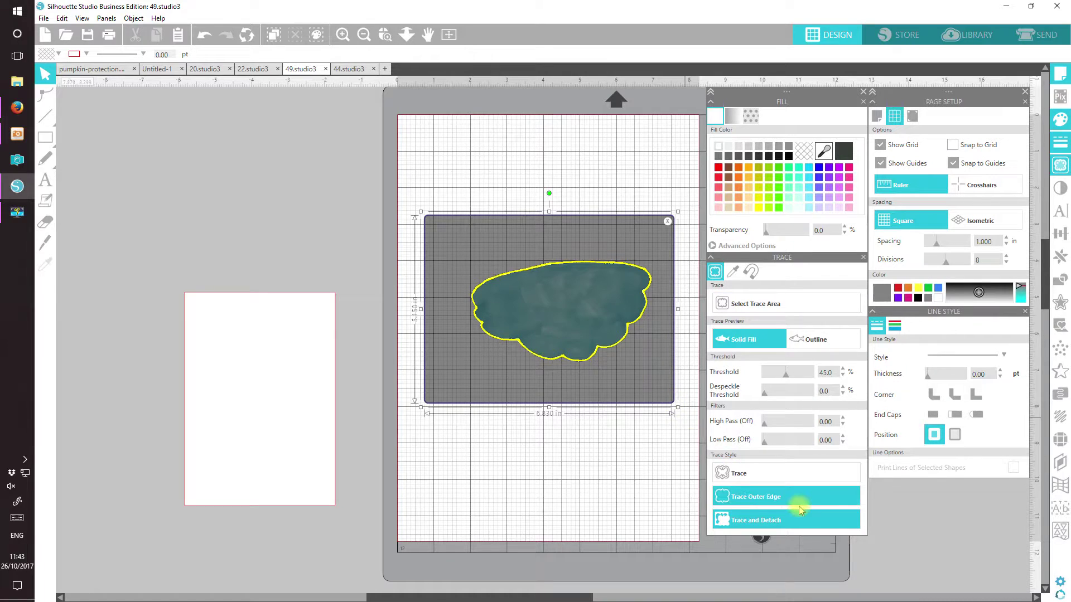
{"action": "left_click", "coordinate": [802, 378]}
{"action": "left_click_drag", "start_coordinate": [801, 378], "coordinate": [806, 378]}
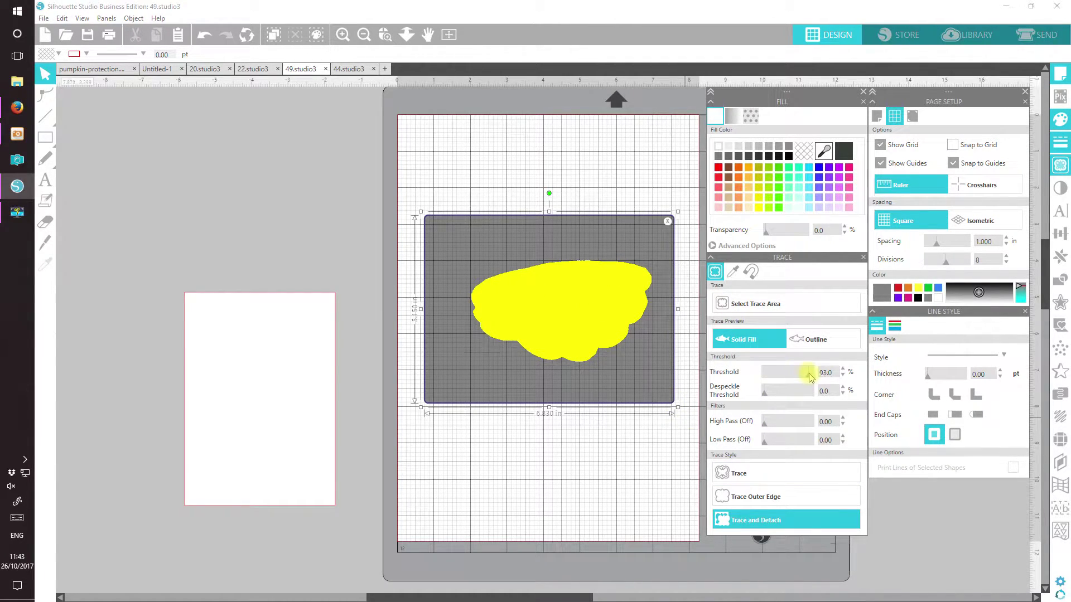
{"action": "left_click", "coordinate": [809, 339]}
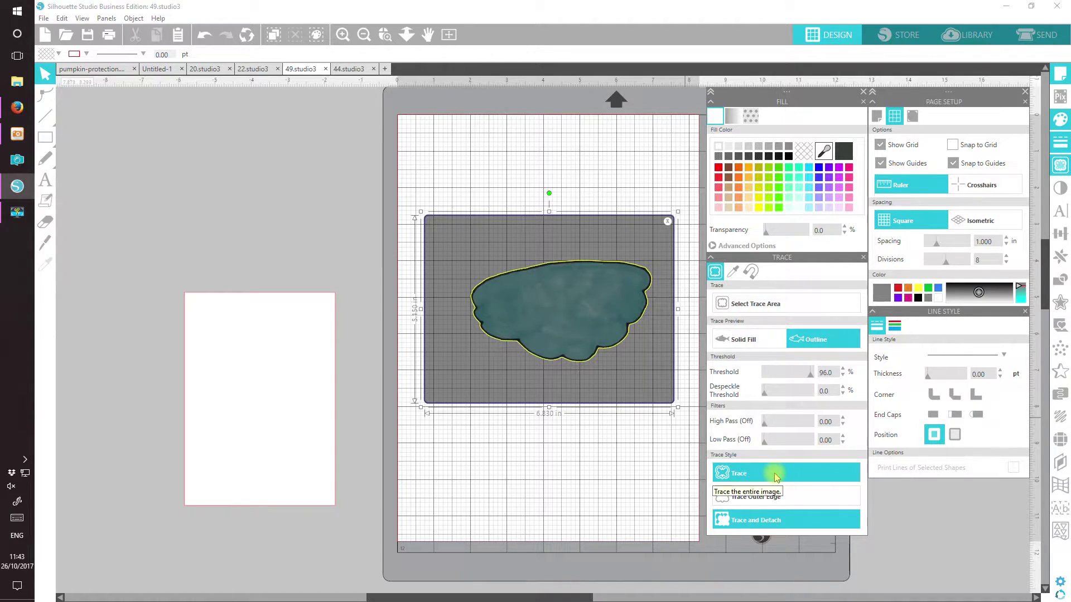
{"action": "left_click", "coordinate": [751, 498]}
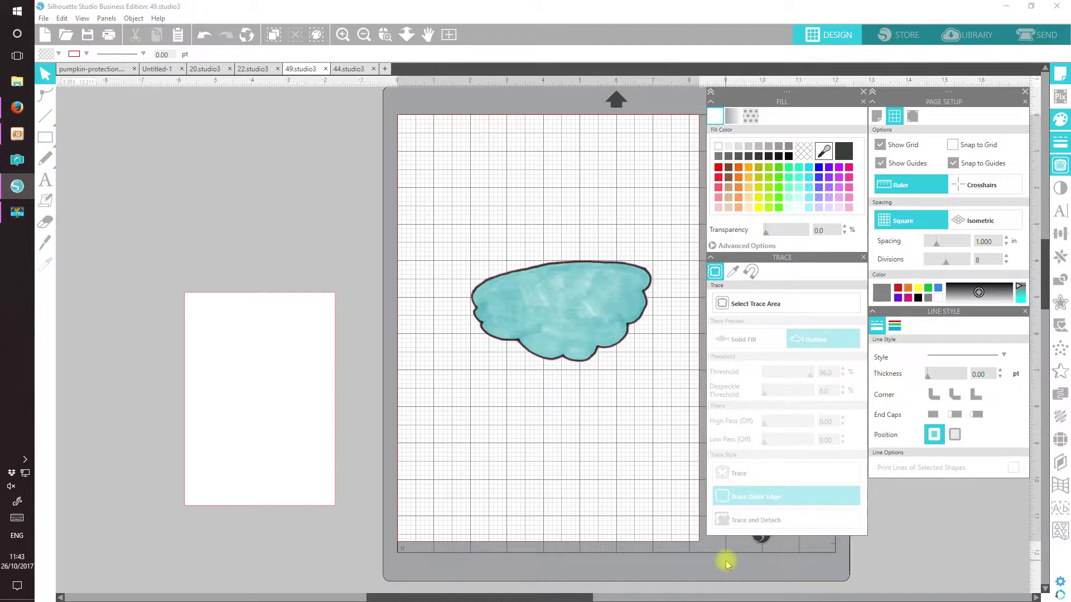
Move the cloud image up off its traced outline and put the white rectangle back under the outline.
{"action": "left_click", "coordinate": [558, 316]}
{"action": "left_click_drag", "start_coordinate": [558, 318], "coordinate": [530, 163]}
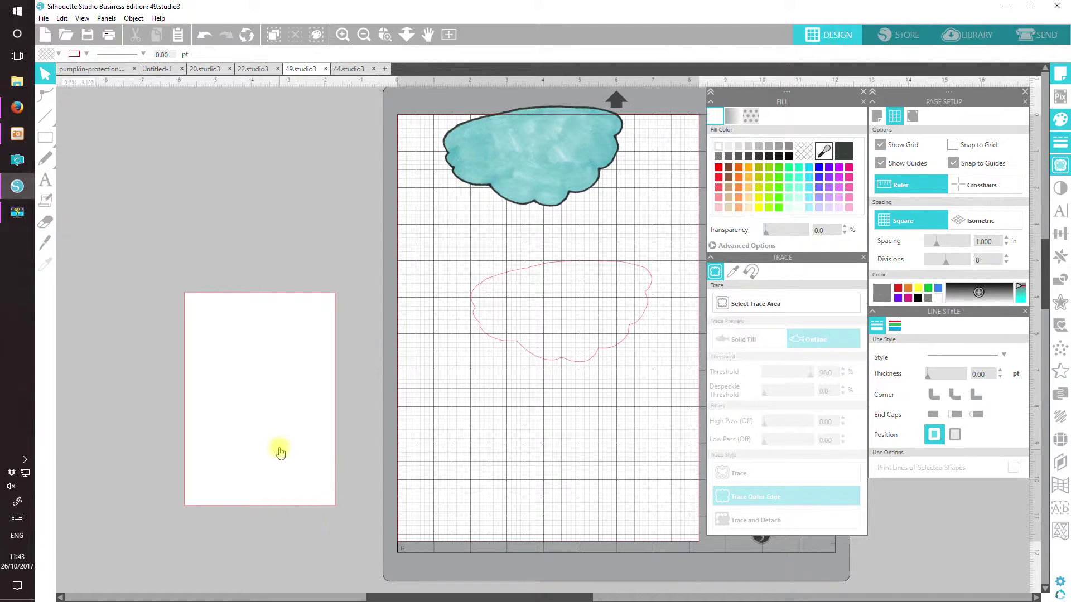
{"action": "left_click", "coordinate": [279, 450]}
{"action": "mouse_move", "coordinate": [277, 447]}
{"action": "left_mouse_down"}
{"action": "mouse_move", "coordinate": [569, 445]}
{"action": "mouse_move", "coordinate": [594, 459]}
{"action": "mouse_move", "coordinate": [585, 457]}
{"action": "left_mouse_up"}
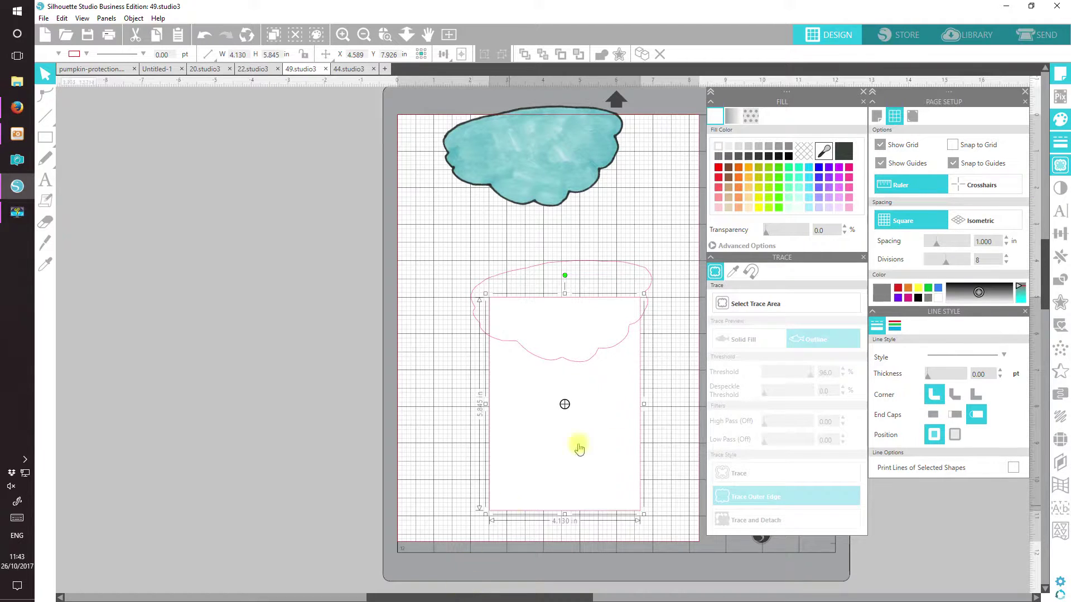
Crop the white rectangle and the traced cloud outline to their overlapping area.
{"action": "left_click", "coordinate": [413, 266]}
{"action": "left_click_drag", "start_coordinate": [483, 289], "coordinate": [628, 375]}
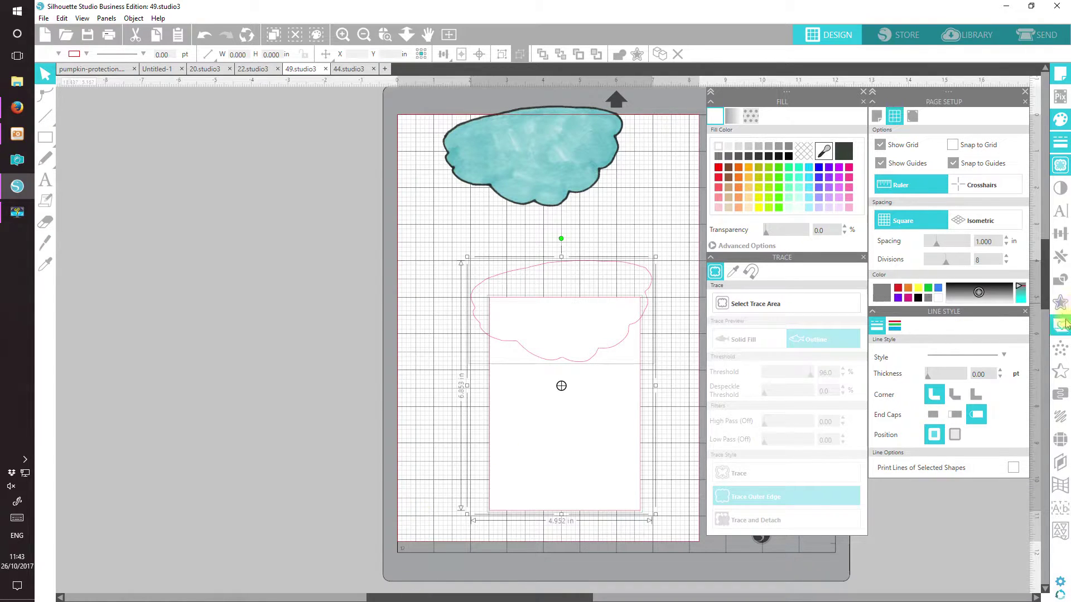
{"action": "left_click", "coordinate": [1060, 283]}
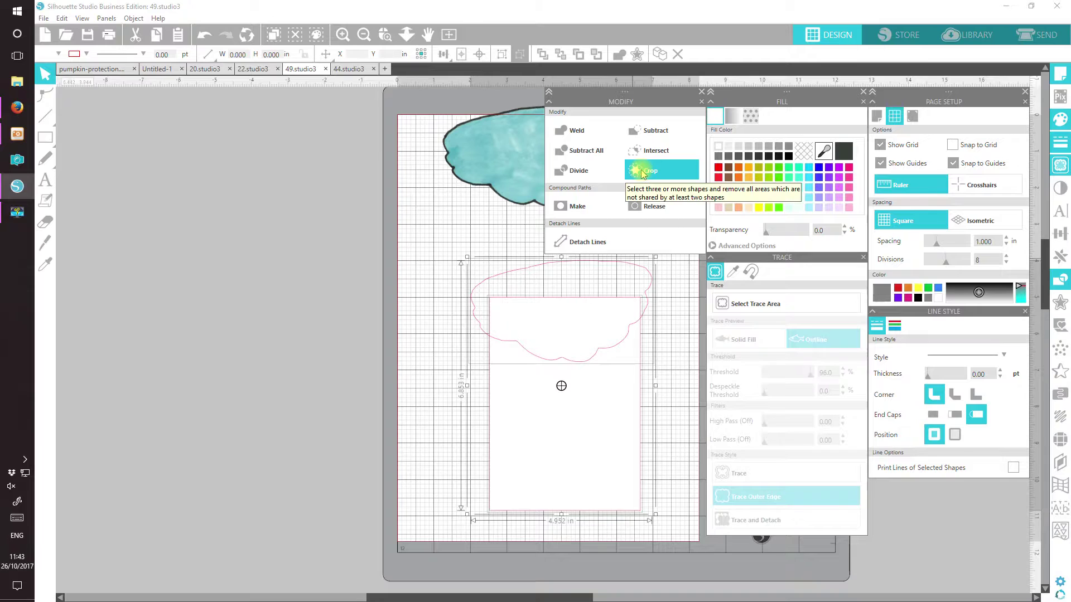
{"action": "left_click", "coordinate": [643, 172]}
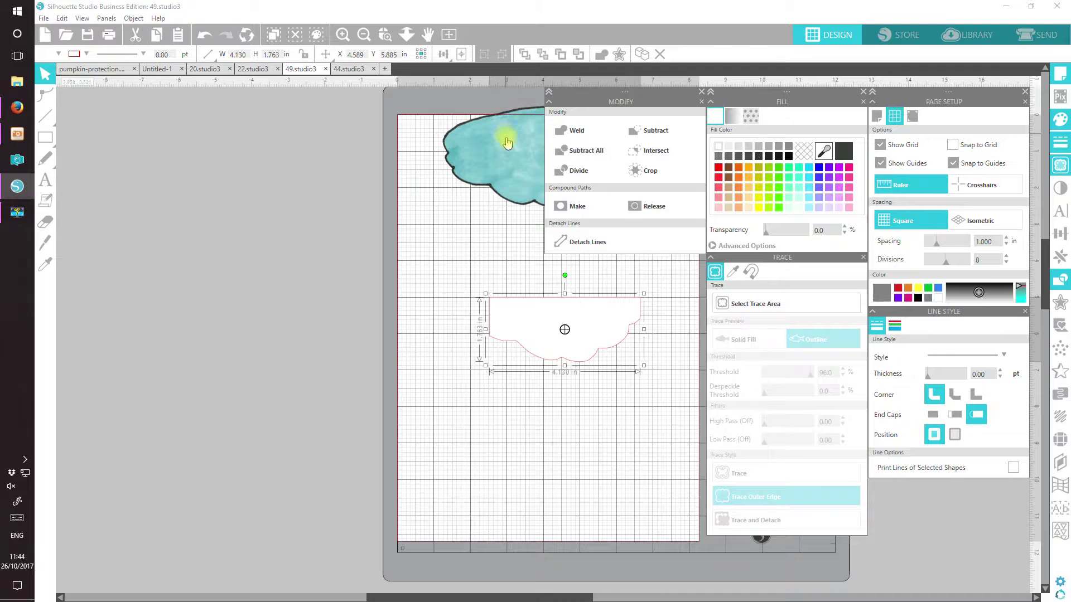
Bring the cloud to the front at 60% transparency and align its scalloped edge with the cropped white shape.
{"action": "left_click_drag", "start_coordinate": [463, 595], "coordinate": [522, 596]}
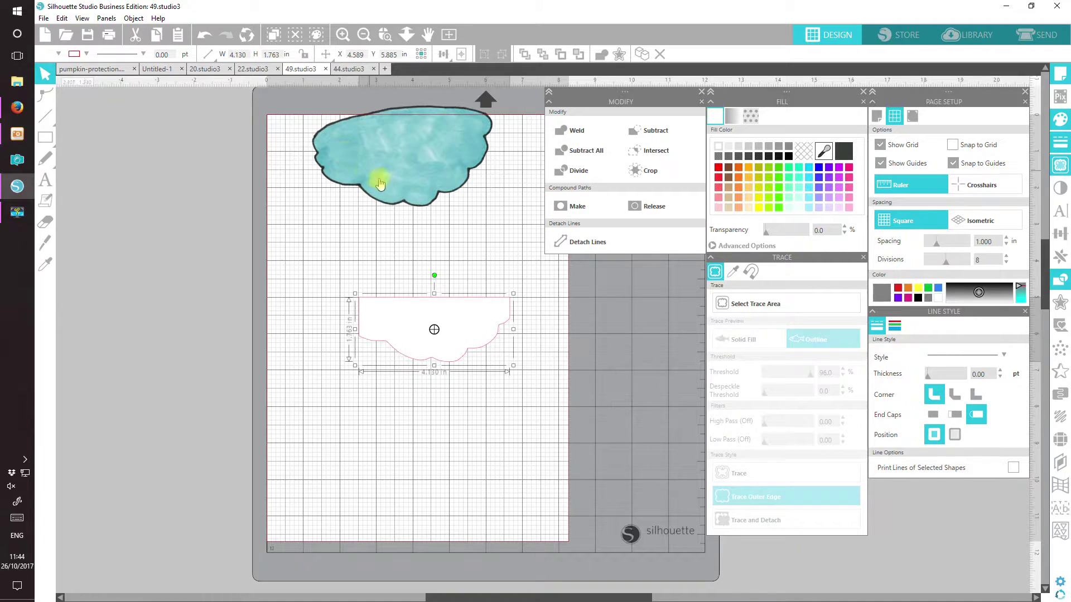
{"action": "left_click_drag", "start_coordinate": [432, 149], "coordinate": [446, 307]}
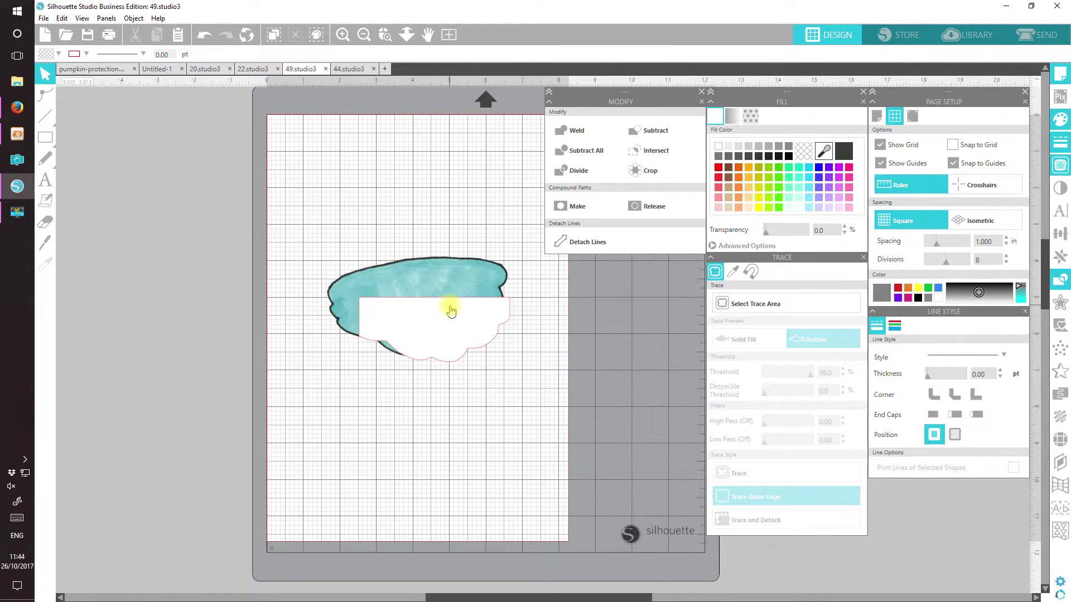
{"action": "left_click", "coordinate": [446, 277]}
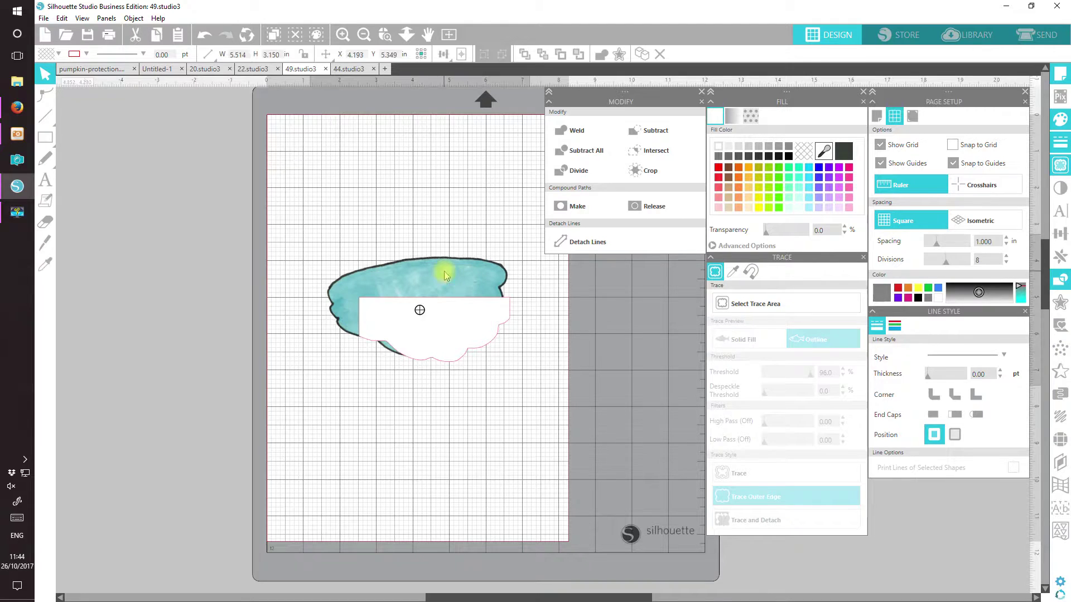
{"action": "left_click", "coordinate": [525, 54]}
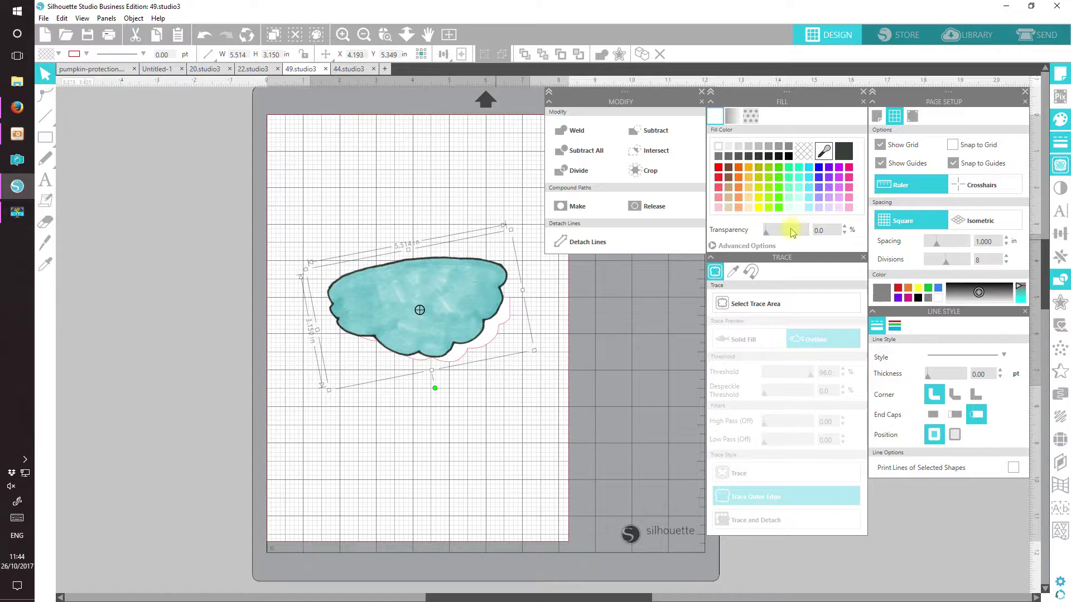
{"action": "left_click", "coordinate": [793, 230]}
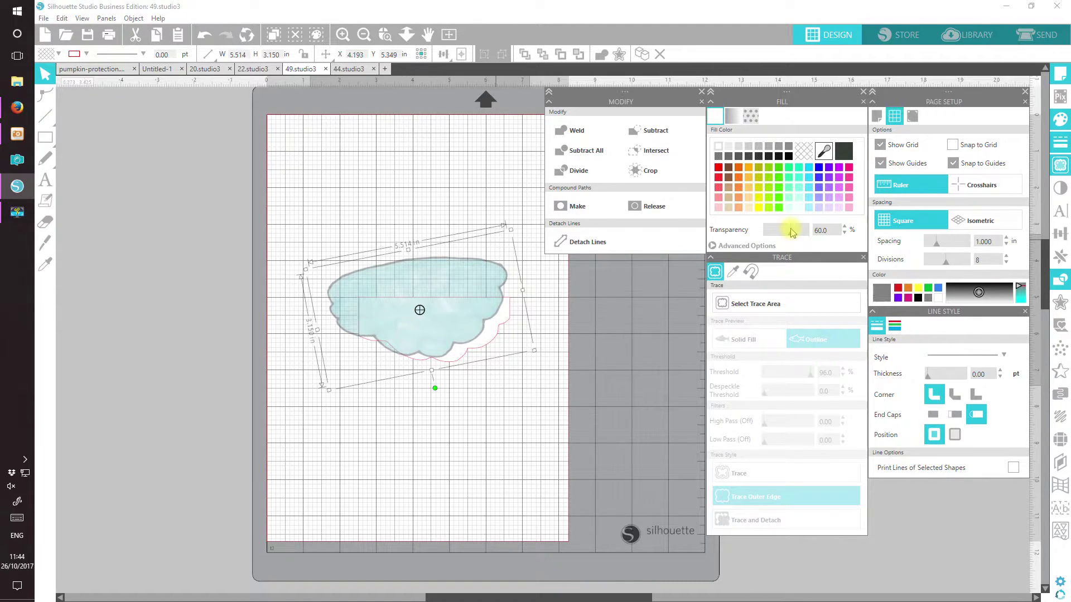
{"action": "left_click_drag", "start_coordinate": [423, 279], "coordinate": [440, 283]}
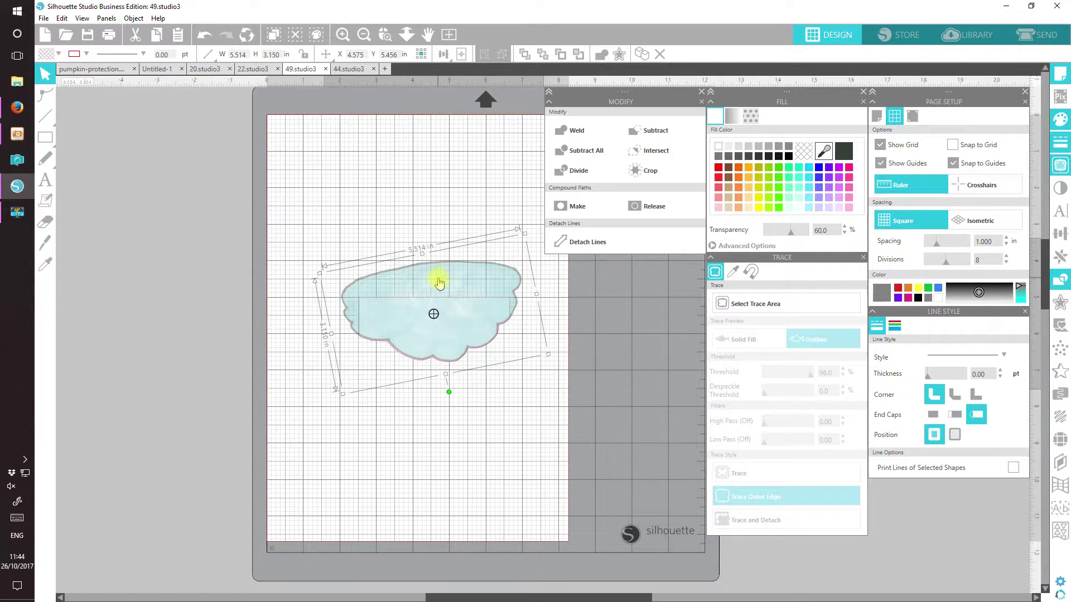
{"action": "left_click_drag", "start_coordinate": [439, 283], "coordinate": [439, 284]}
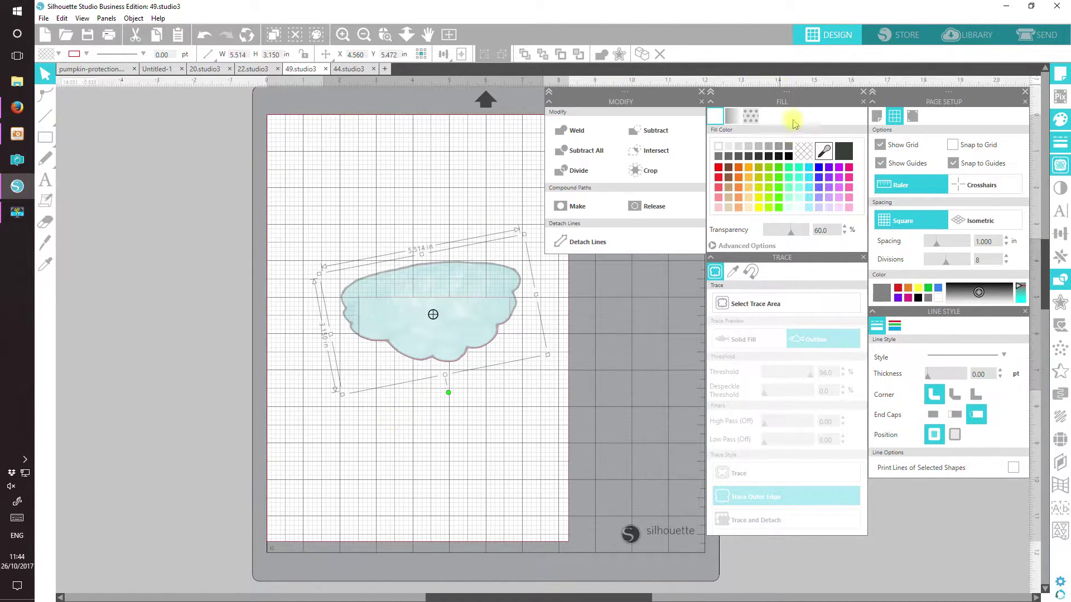
Set the cloud's transparency to 0% and crop it with the white shape beneath it.
{"action": "left_click_drag", "start_coordinate": [791, 230], "coordinate": [764, 232]}
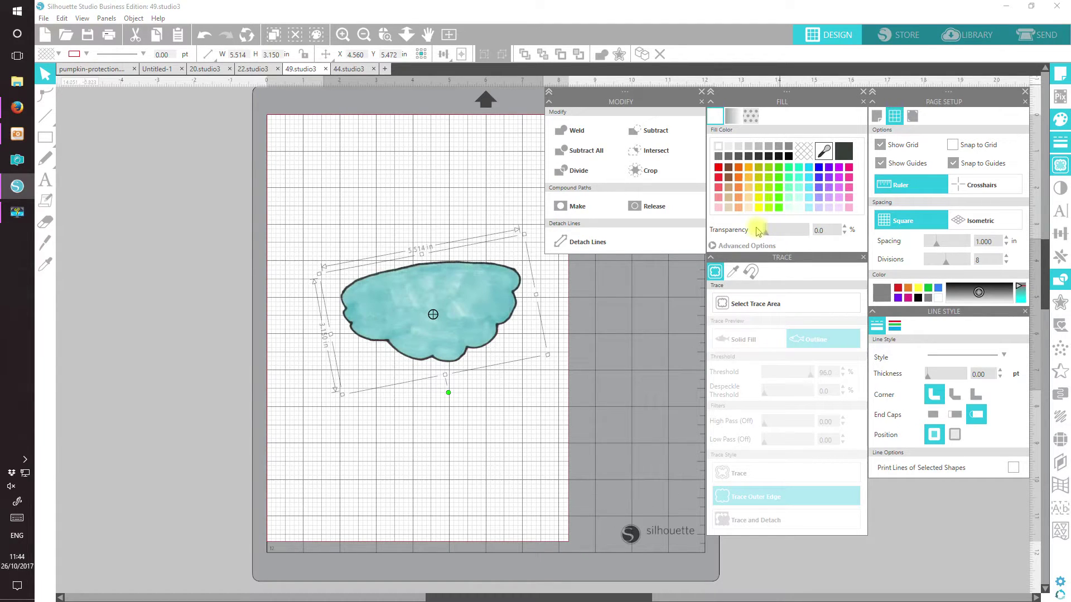
{"action": "left_click_drag", "start_coordinate": [570, 449], "coordinate": [351, 251]}
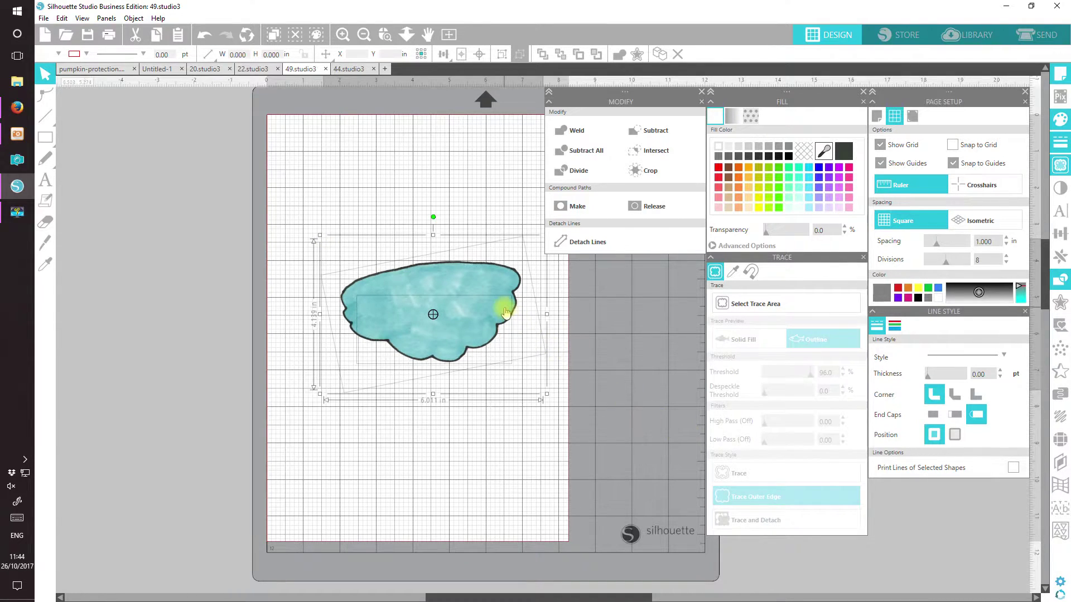
{"action": "left_click", "coordinate": [641, 174]}
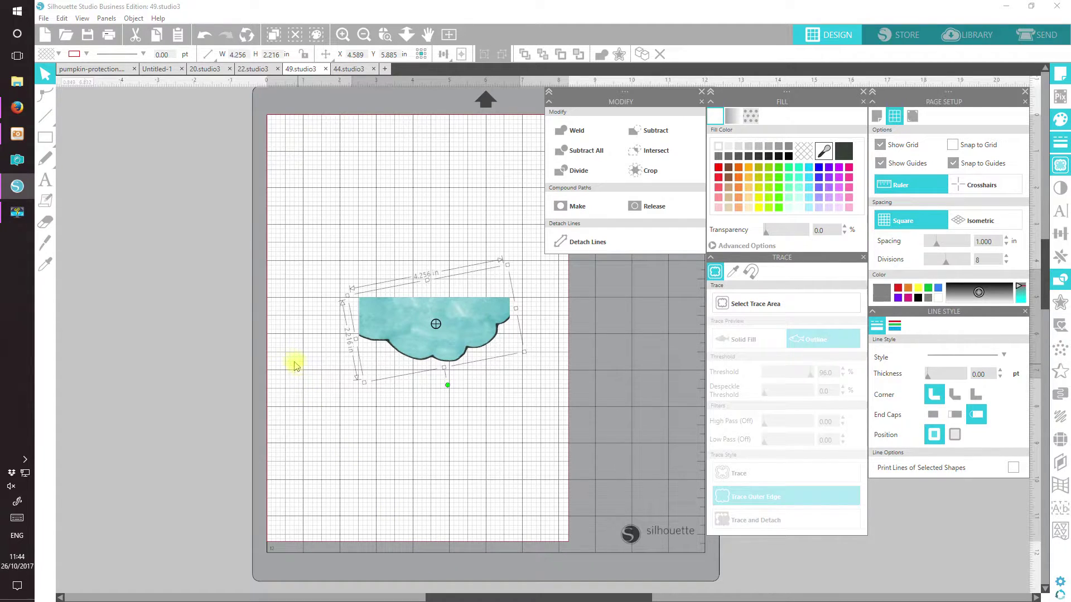
Copy the cropped cloud into the Untitled-1 card document and move it to the upper part of the card.
{"action": "left_click", "coordinate": [163, 35]}
{"action": "left_click", "coordinate": [160, 69]}
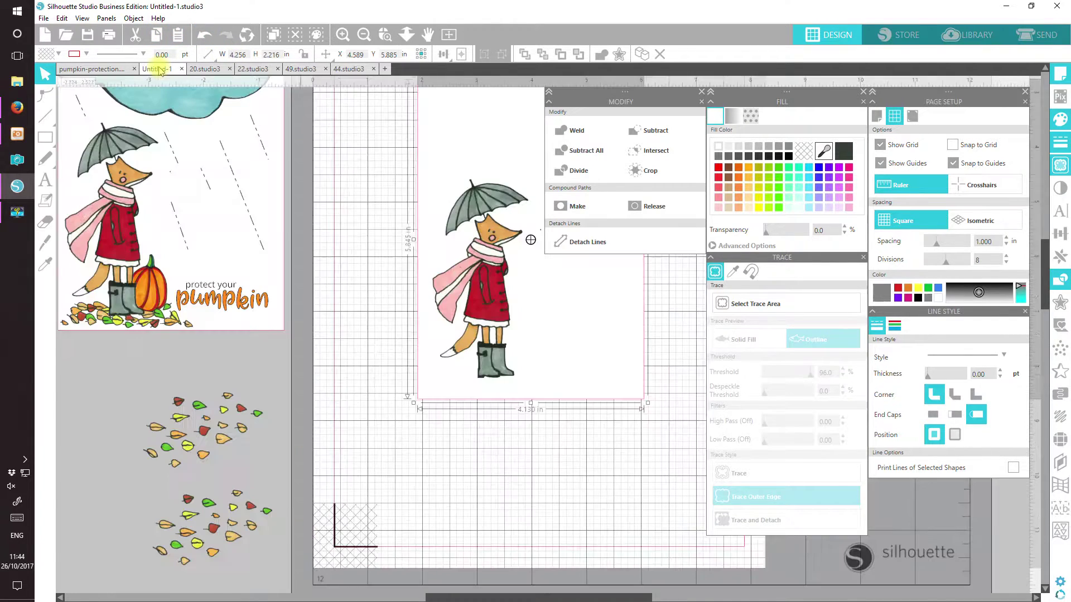
{"action": "left_click", "coordinate": [702, 92]}
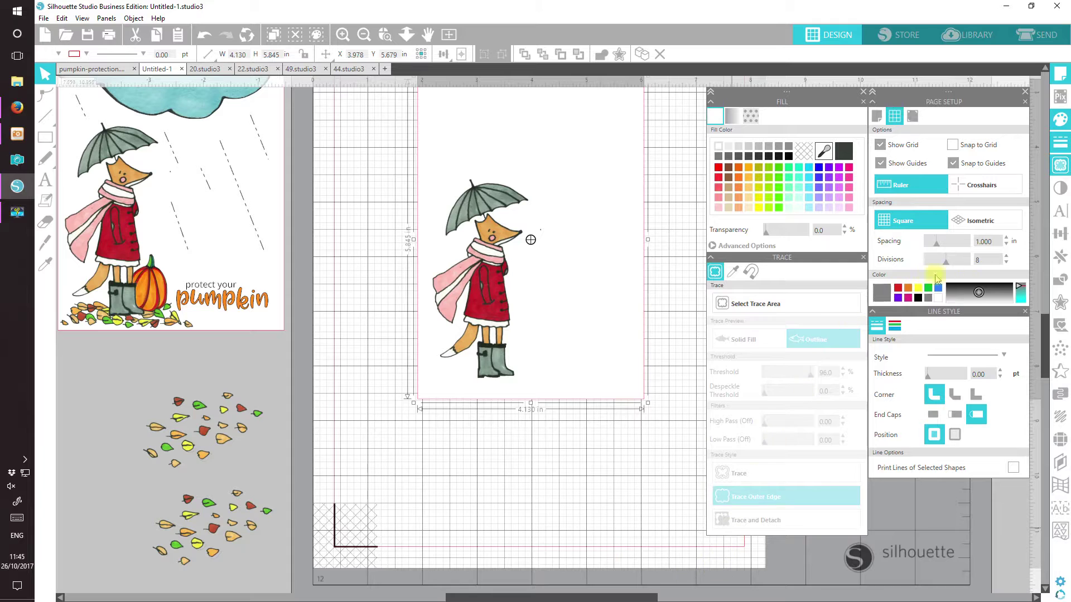
{"action": "left_click_drag", "start_coordinate": [1047, 370], "coordinate": [1049, 355]}
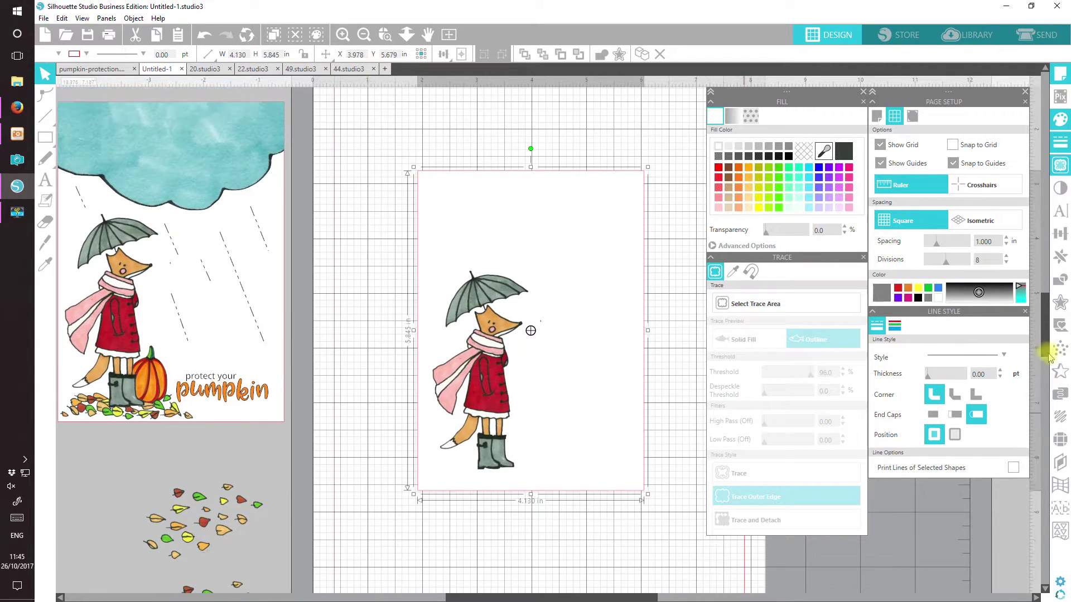
{"action": "left_click", "coordinate": [181, 37]}
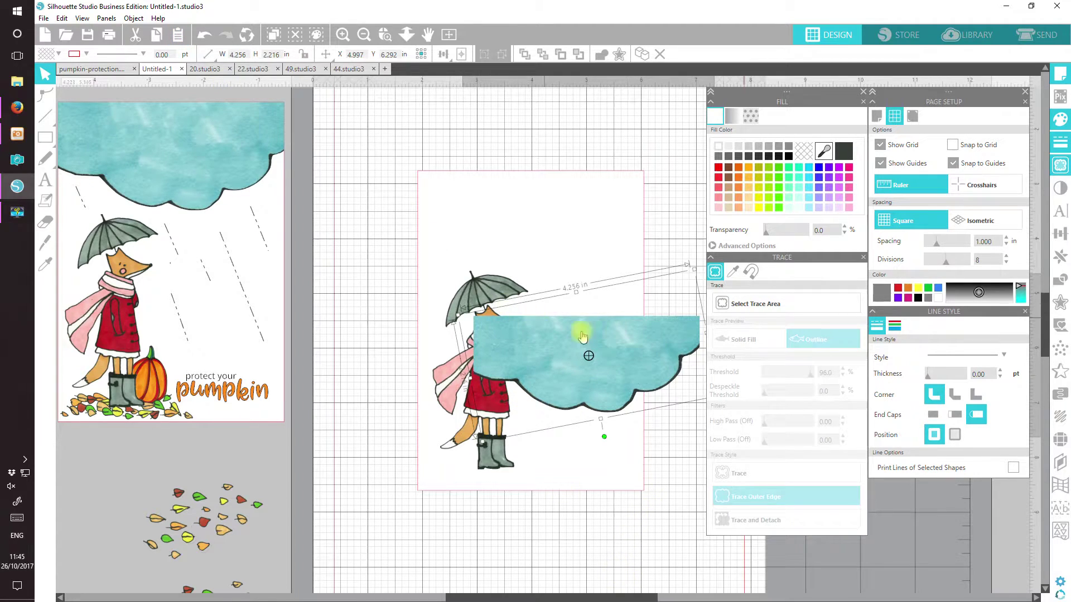
{"action": "left_click_drag", "start_coordinate": [632, 355], "coordinate": [591, 227]}
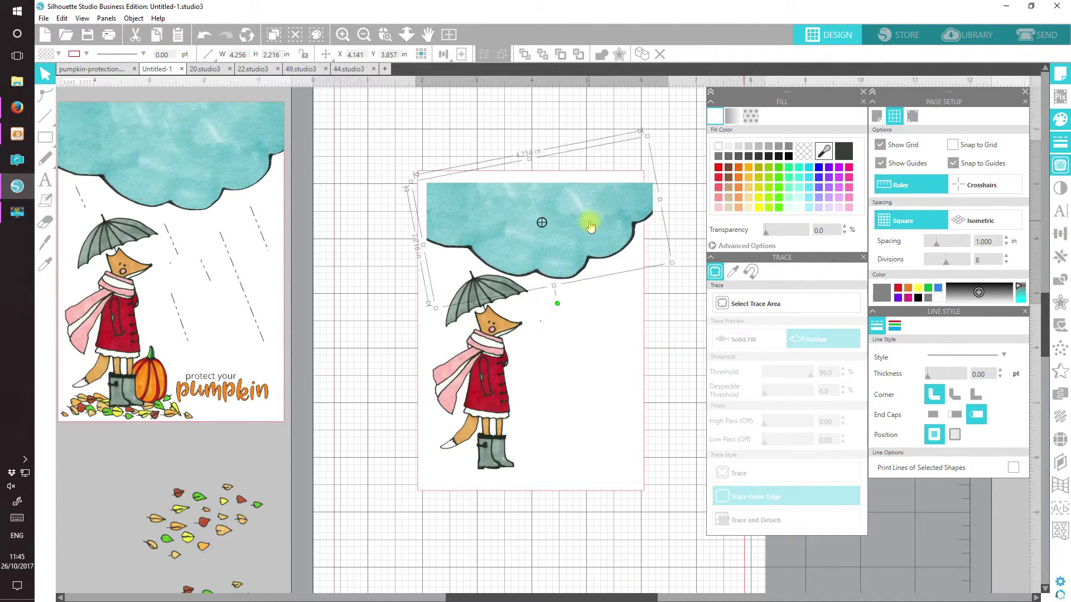
Align the cloud with the card's top and left edges and nudge the fox slightly downward.
{"action": "key", "text": "ctrl+a"}
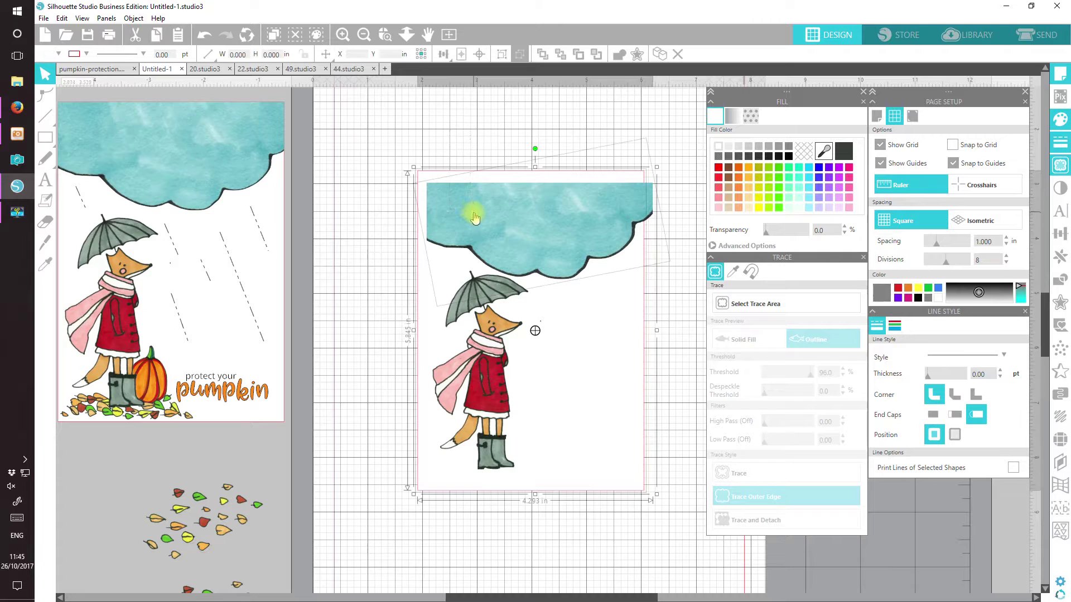
{"action": "left_click", "coordinate": [440, 54]}
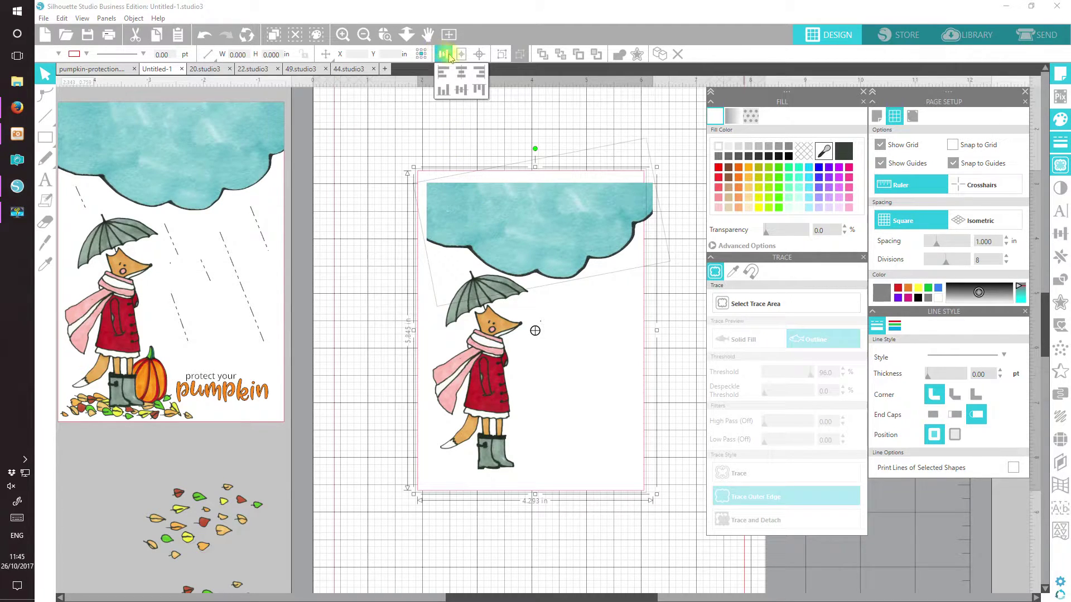
{"action": "left_click", "coordinate": [442, 53]}
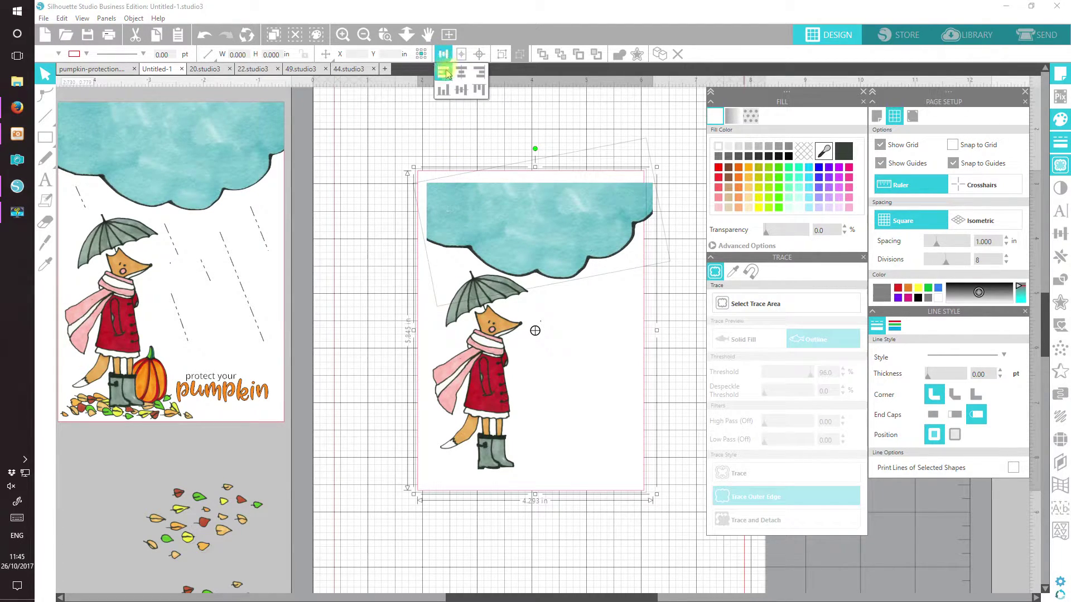
{"action": "left_click", "coordinate": [478, 91]}
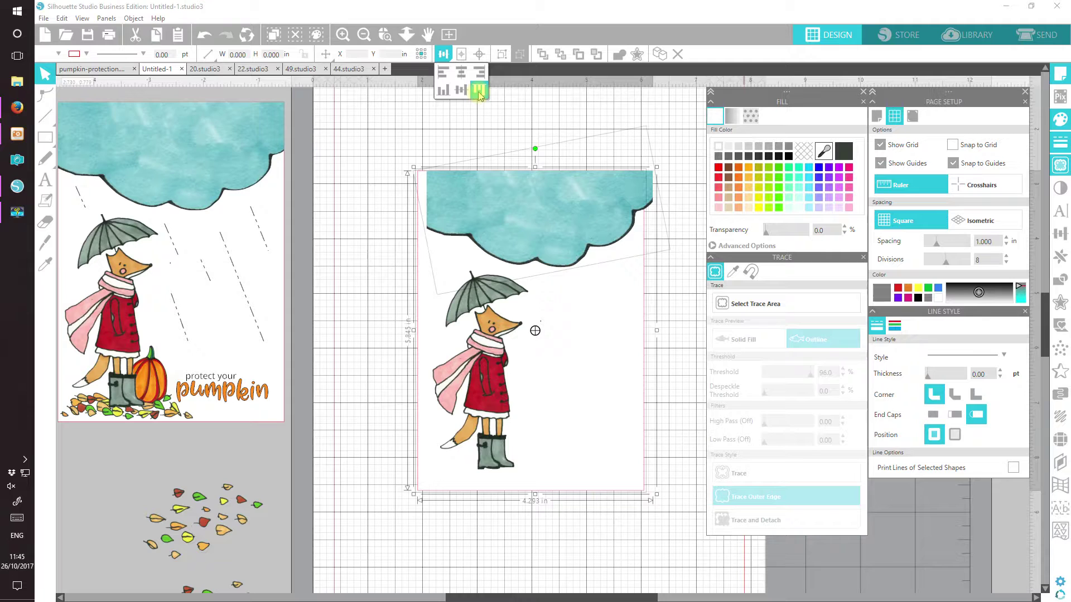
{"action": "left_click", "coordinate": [445, 72]}
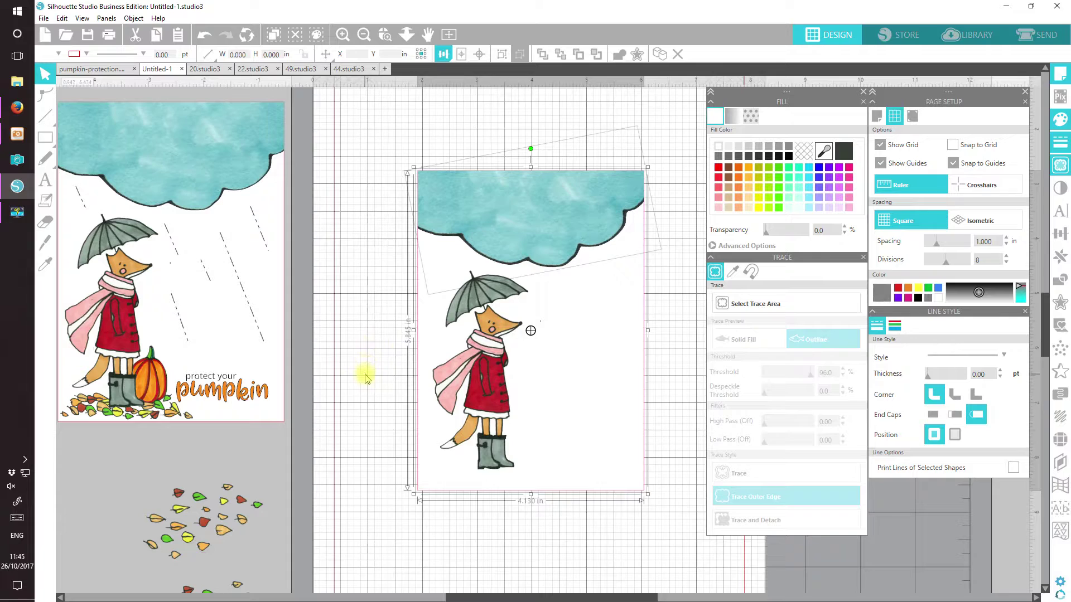
{"action": "left_click", "coordinate": [372, 544]}
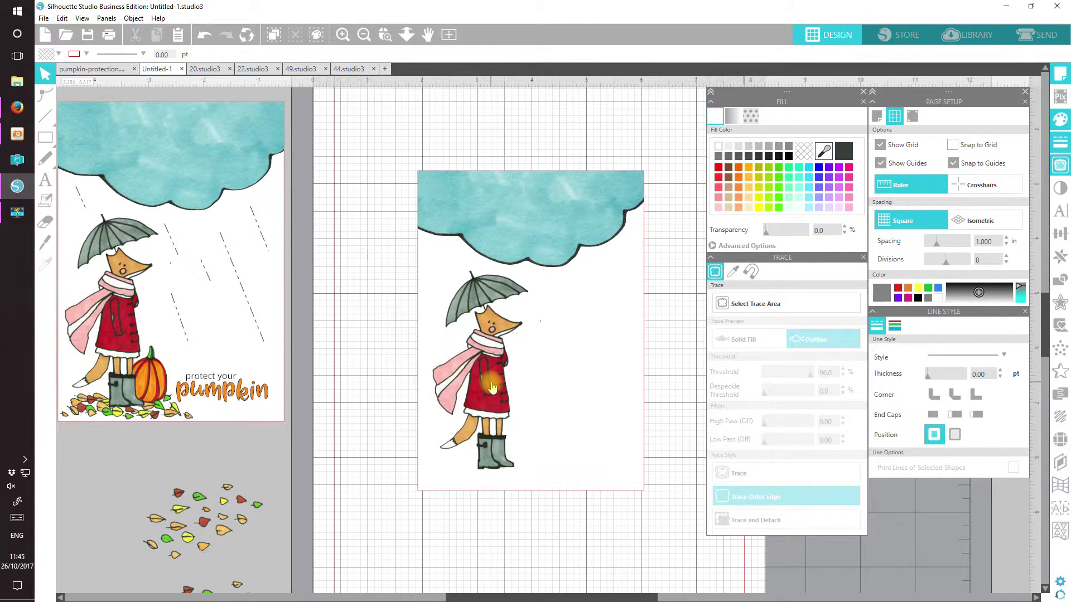
{"action": "left_click_drag", "start_coordinate": [494, 385], "coordinate": [494, 389]}
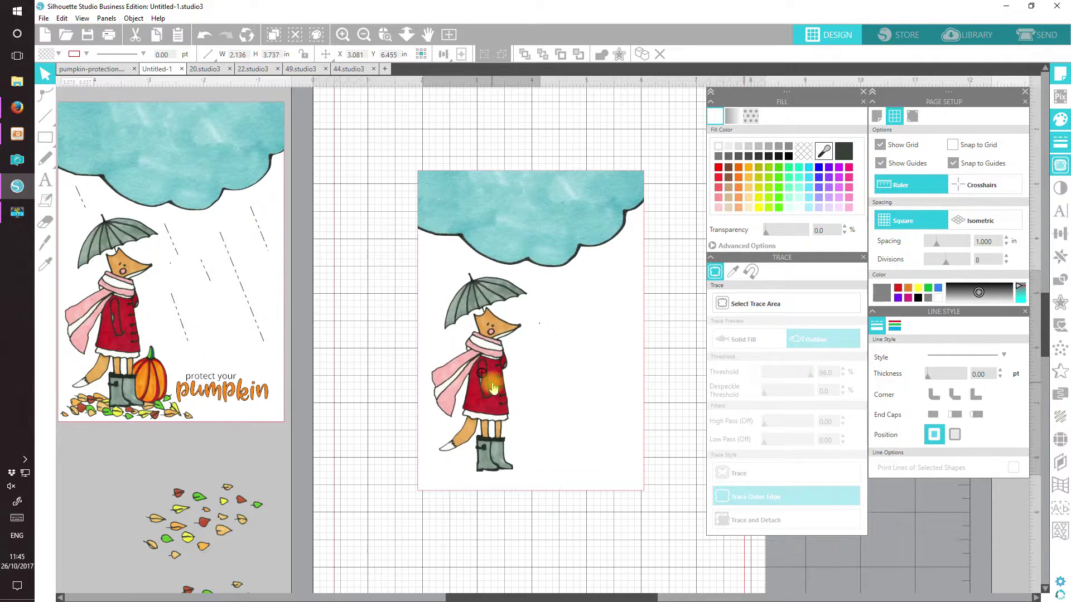
{"action": "key", "text": "Escape"}
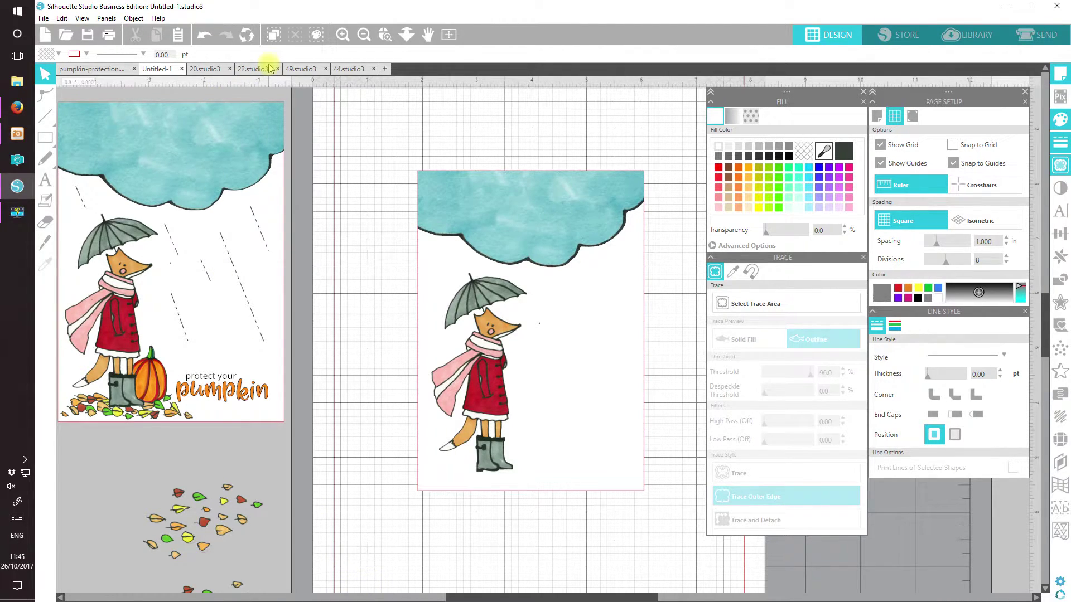
Copy the pumpkin from 22.studio3 and paste it into the Untitled-1 card document.
{"action": "left_click", "coordinate": [252, 69]}
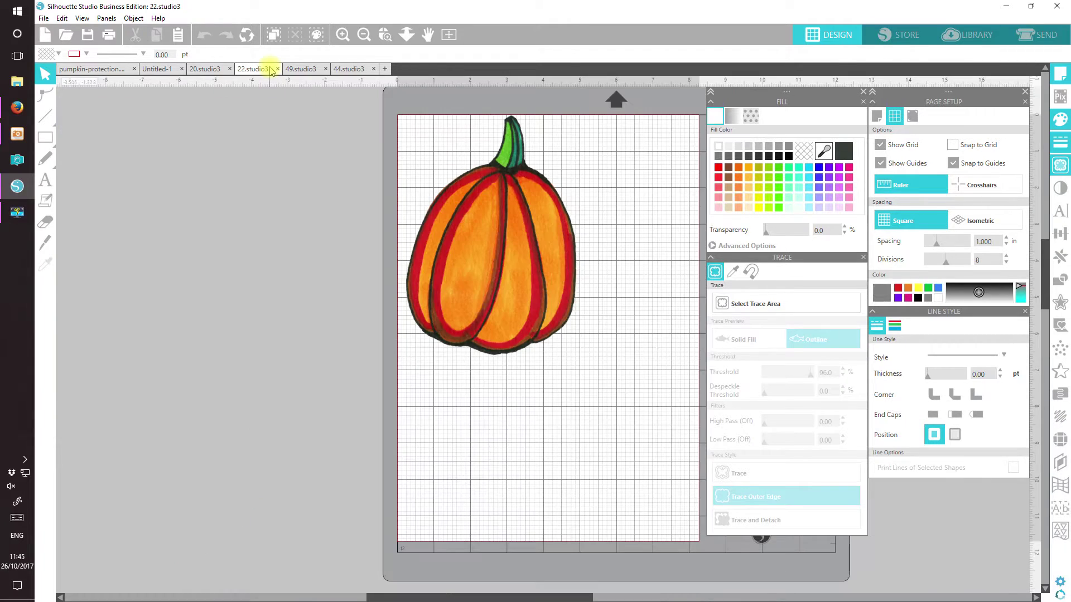
{"action": "left_click", "coordinate": [543, 240]}
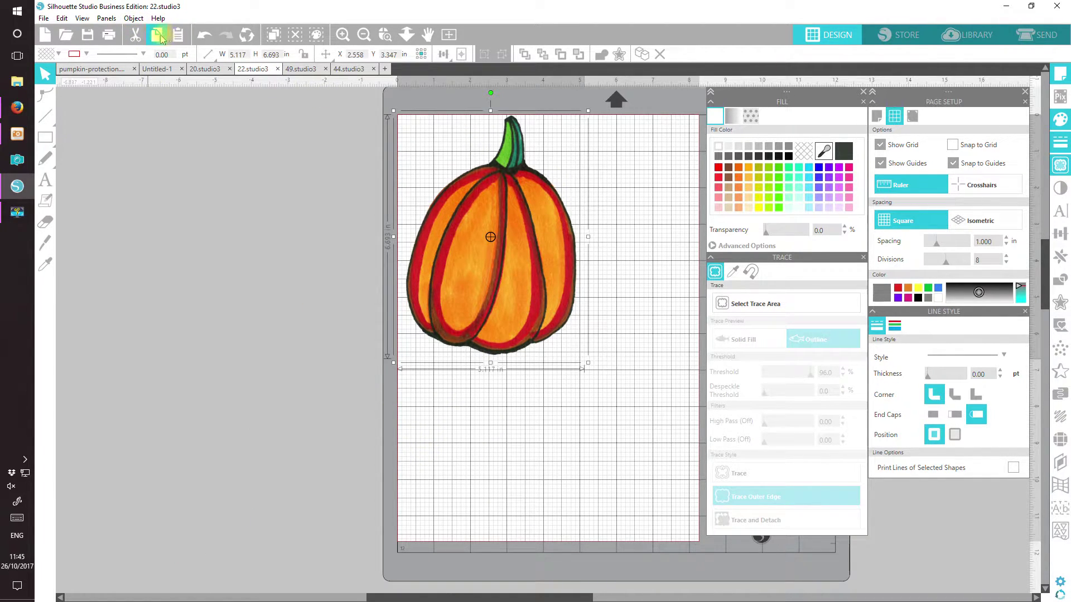
{"action": "left_click", "coordinate": [157, 69]}
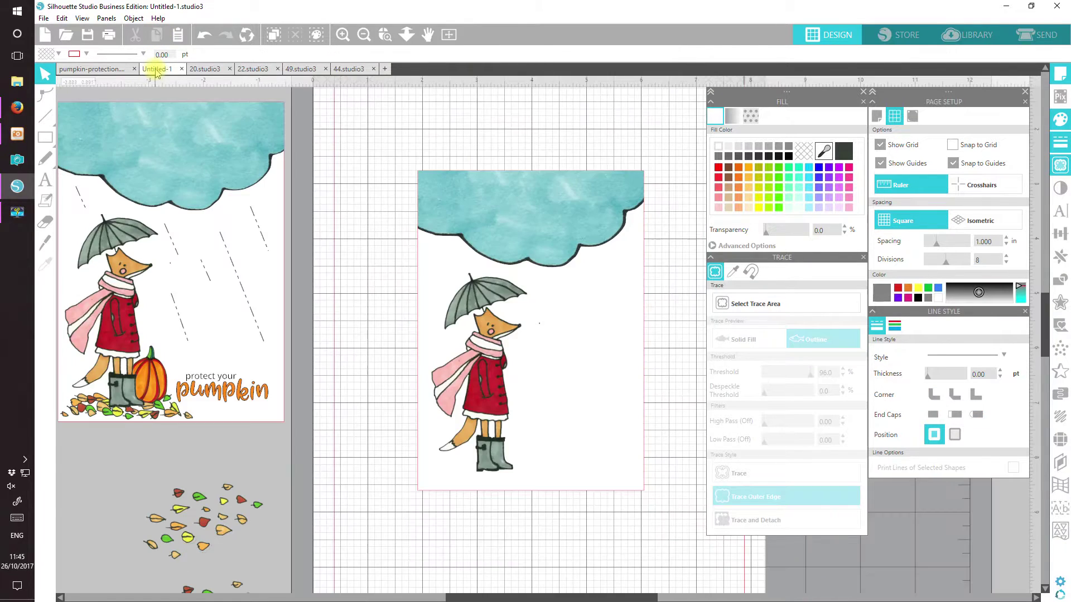
{"action": "left_click", "coordinate": [179, 35]}
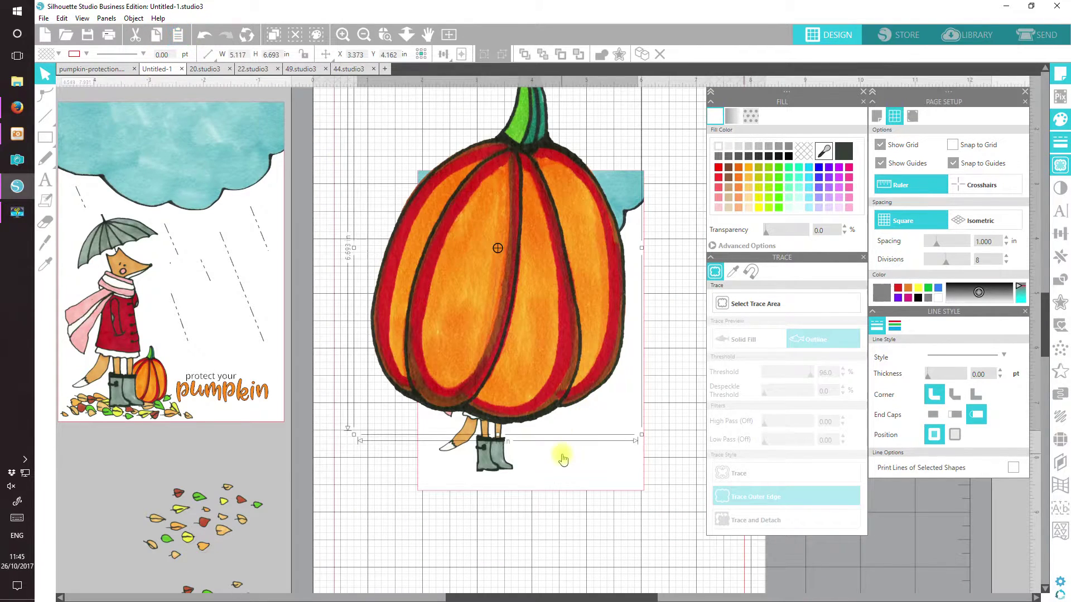
Scale the pumpkin down to about 0.917 by 1.2 in and place it beside the fox's boots.
{"action": "left_click_drag", "start_coordinate": [461, 262], "coordinate": [460, 314]}
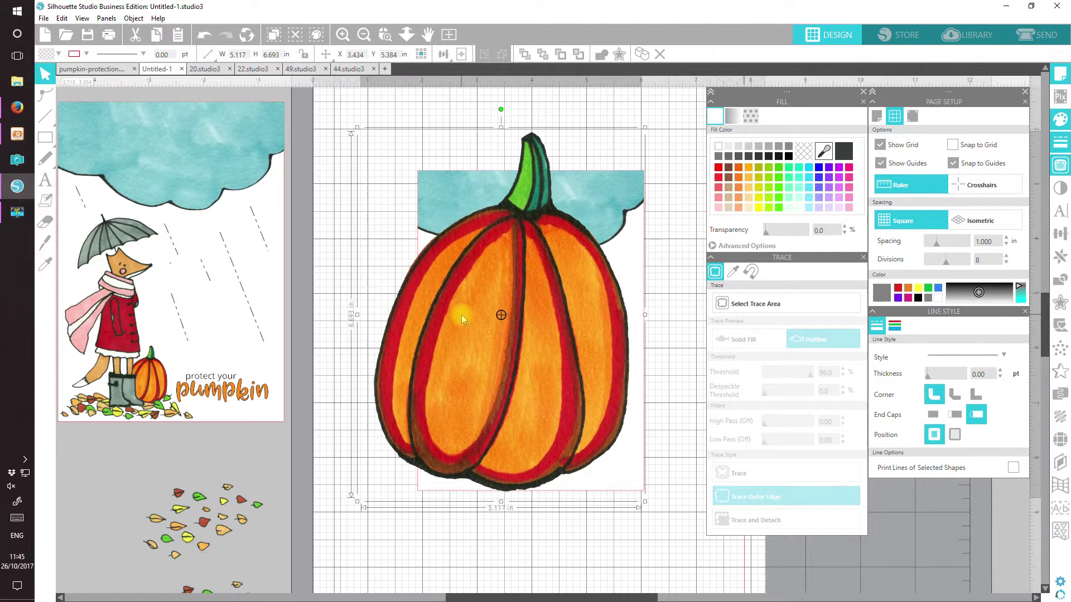
{"action": "left_click_drag", "start_coordinate": [354, 124], "coordinate": [392, 173]}
{"action": "left_click_drag", "start_coordinate": [404, 252], "coordinate": [530, 454]}
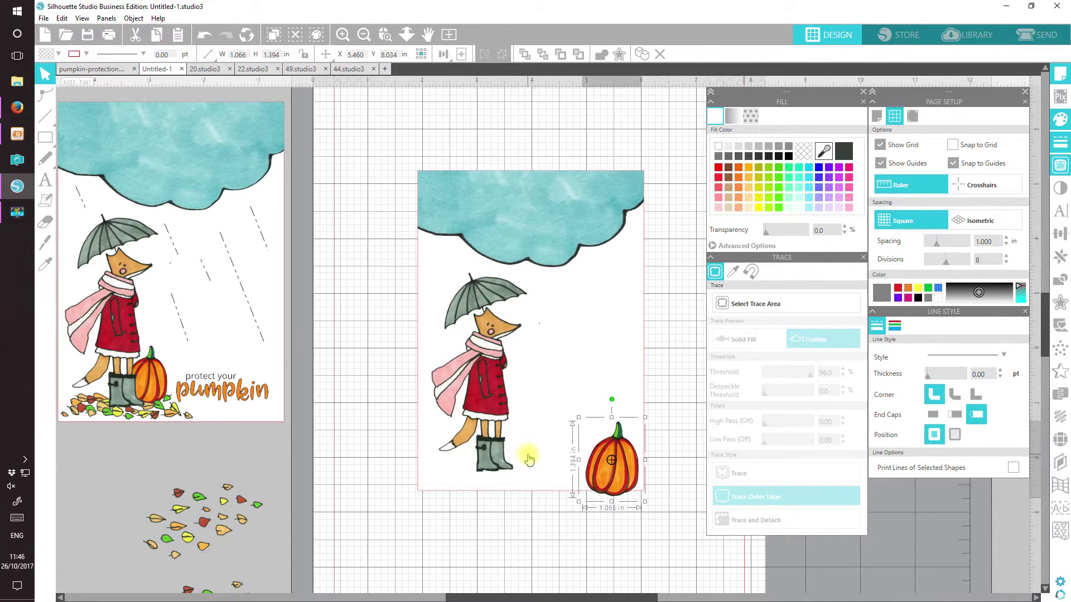
{"action": "left_click_drag", "start_coordinate": [619, 481], "coordinate": [531, 457]}
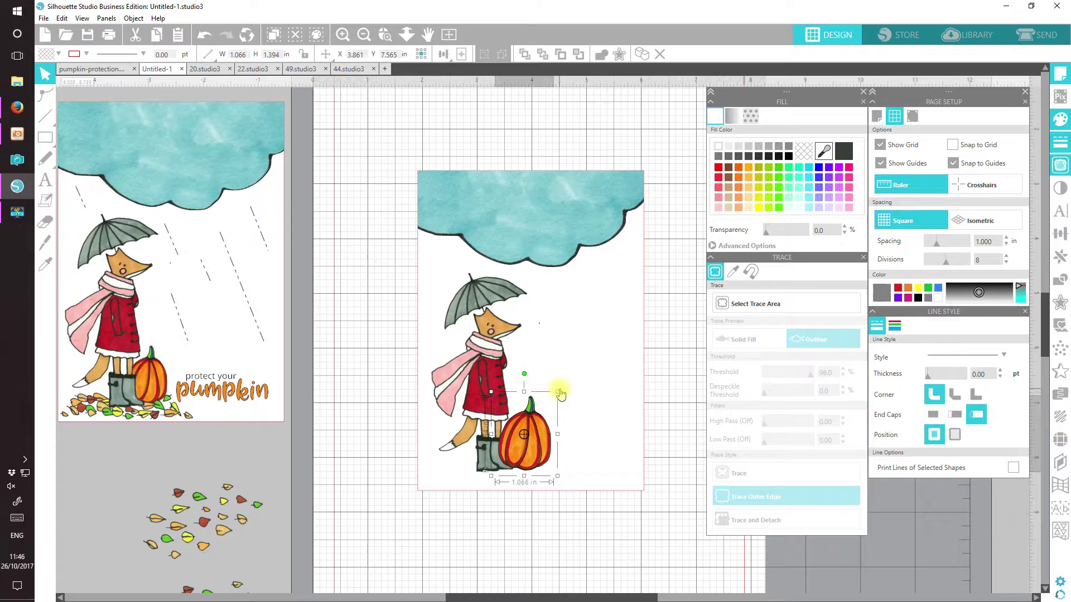
{"action": "left_click_drag", "start_coordinate": [558, 391], "coordinate": [551, 403]}
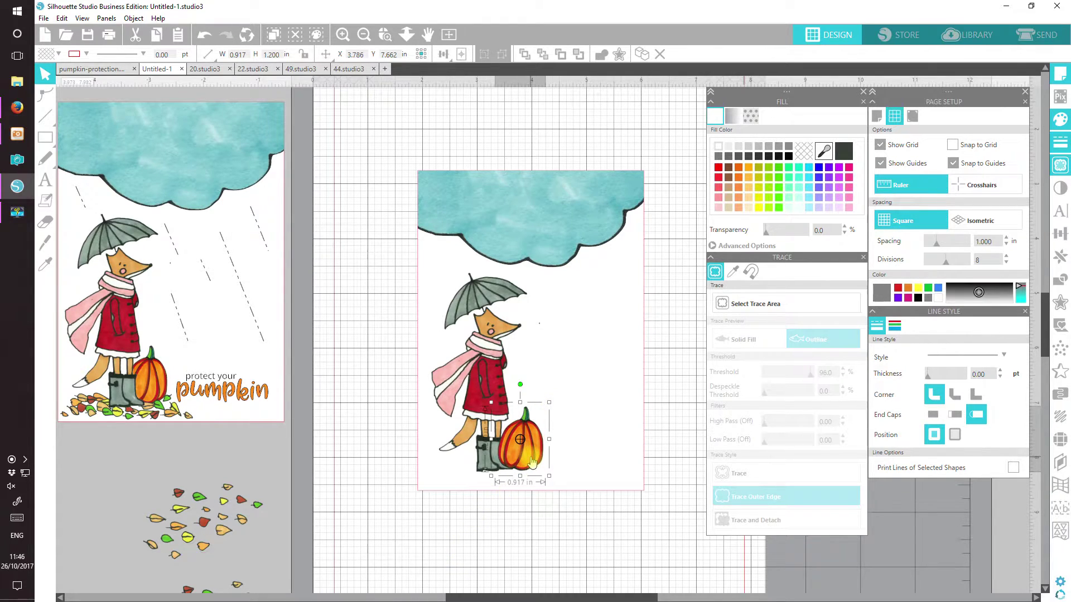
{"action": "left_click_drag", "start_coordinate": [531, 462], "coordinate": [529, 457]}
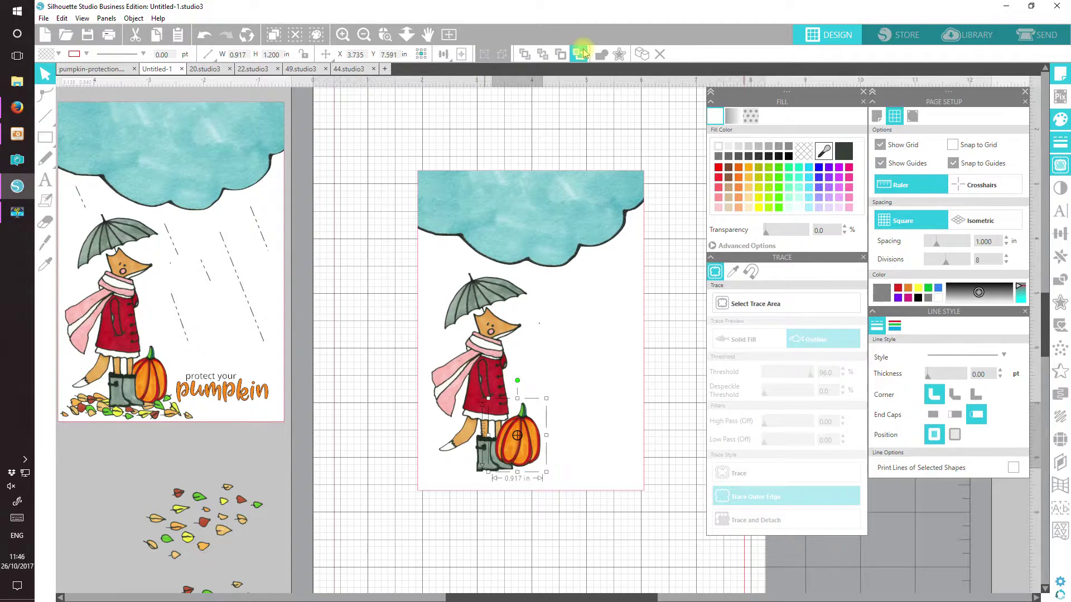
Bring the fox forward in front of the pumpkin and nudge it slightly to the left.
{"action": "left_click", "coordinate": [487, 357]}
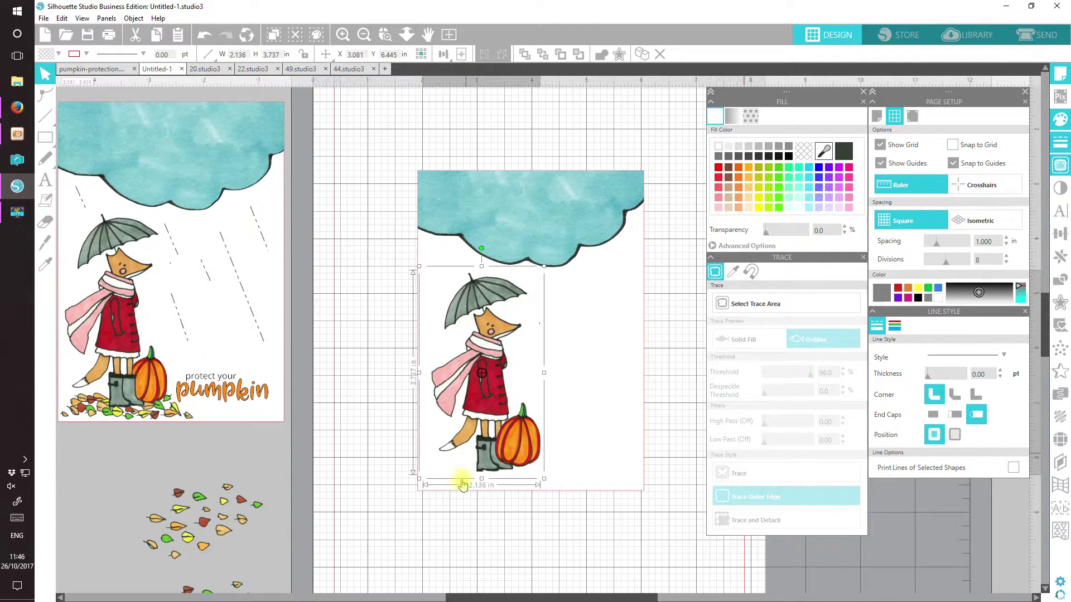
{"action": "left_click", "coordinate": [557, 57]}
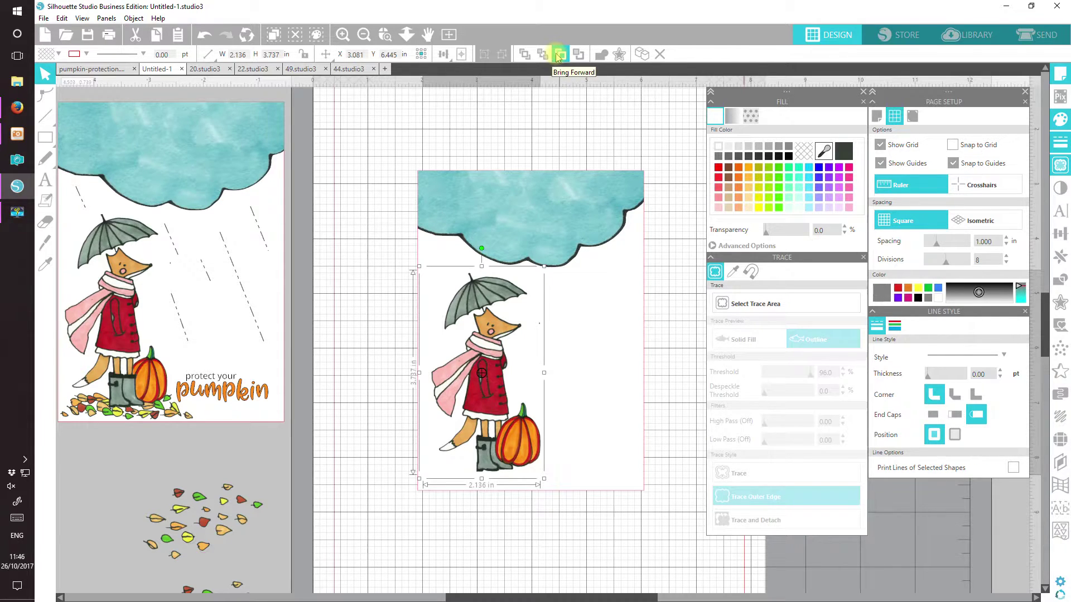
{"action": "left_click", "coordinate": [562, 55]}
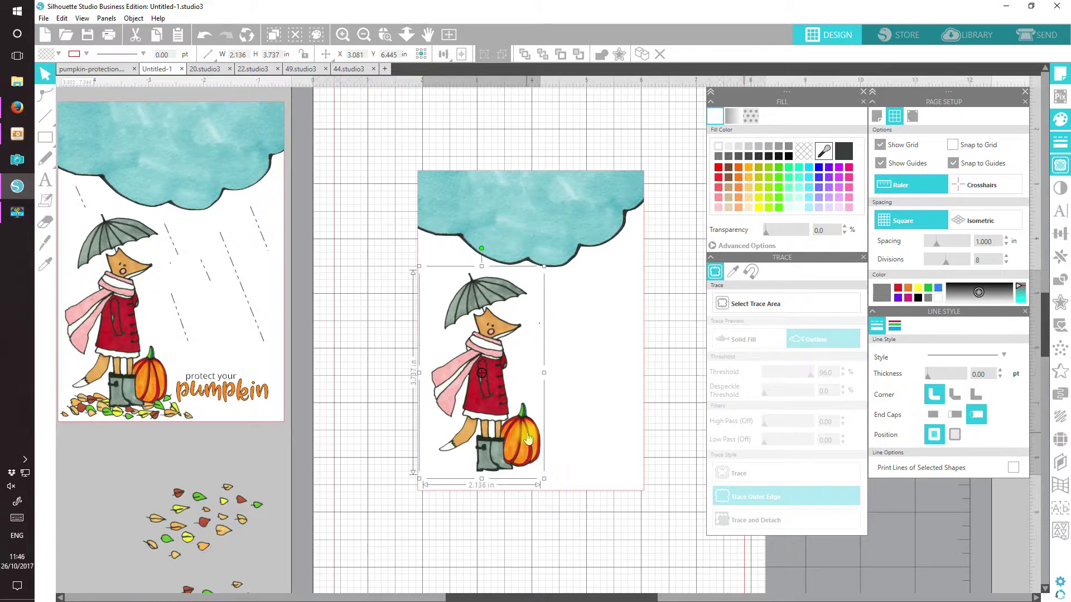
{"action": "left_click_drag", "start_coordinate": [522, 449], "coordinate": [519, 452]}
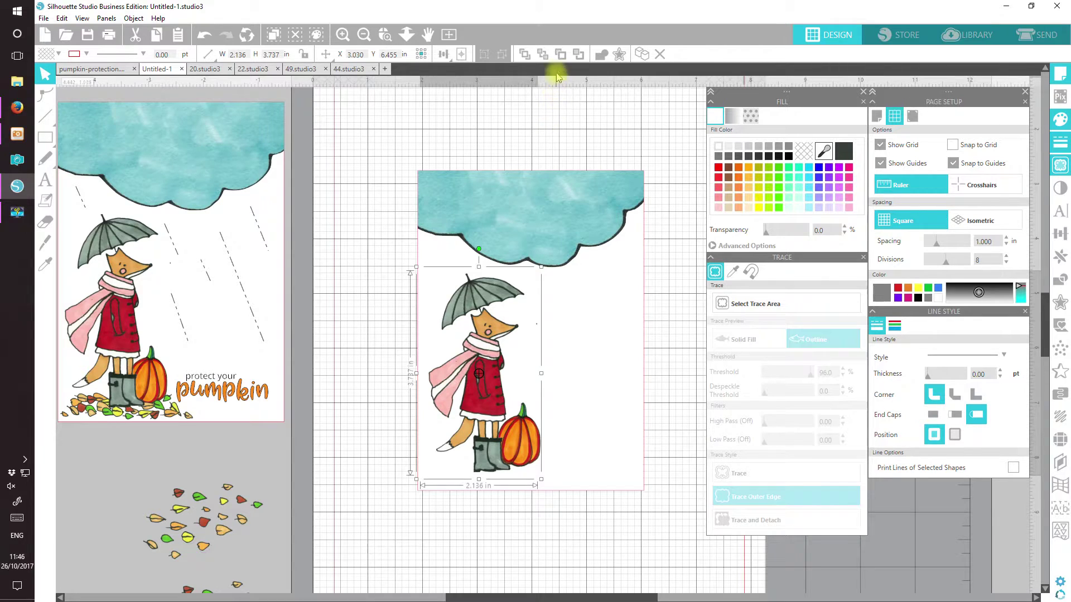
Nudge the pumpkin slightly down, tilt it a little clockwise and send it backward behind the fox's boots.
{"action": "left_click", "coordinate": [477, 527]}
{"action": "left_click", "coordinate": [523, 447]}
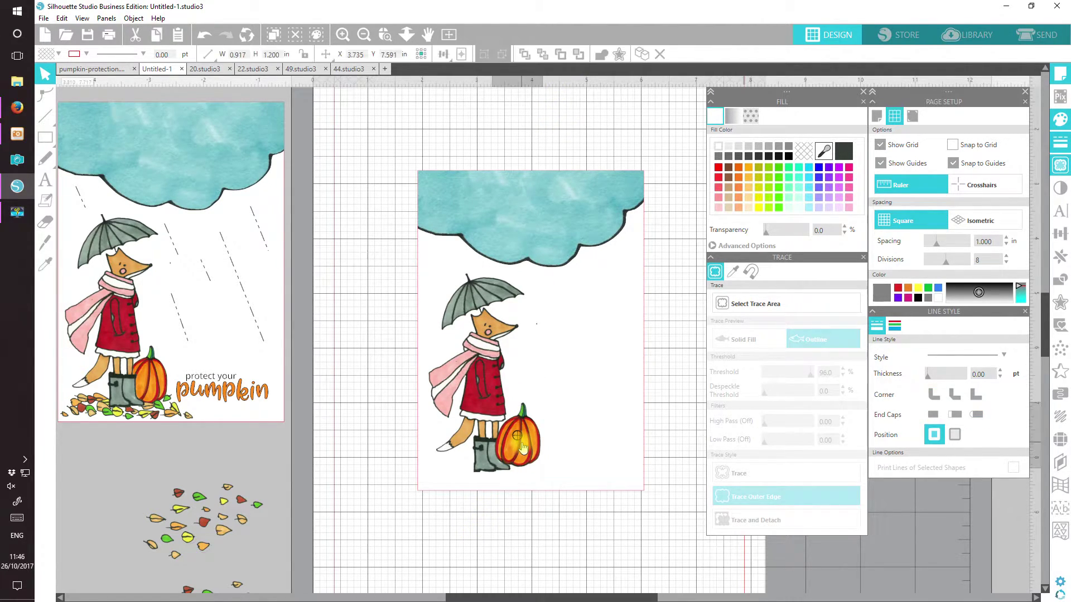
{"action": "left_click_drag", "start_coordinate": [523, 447], "coordinate": [523, 449]}
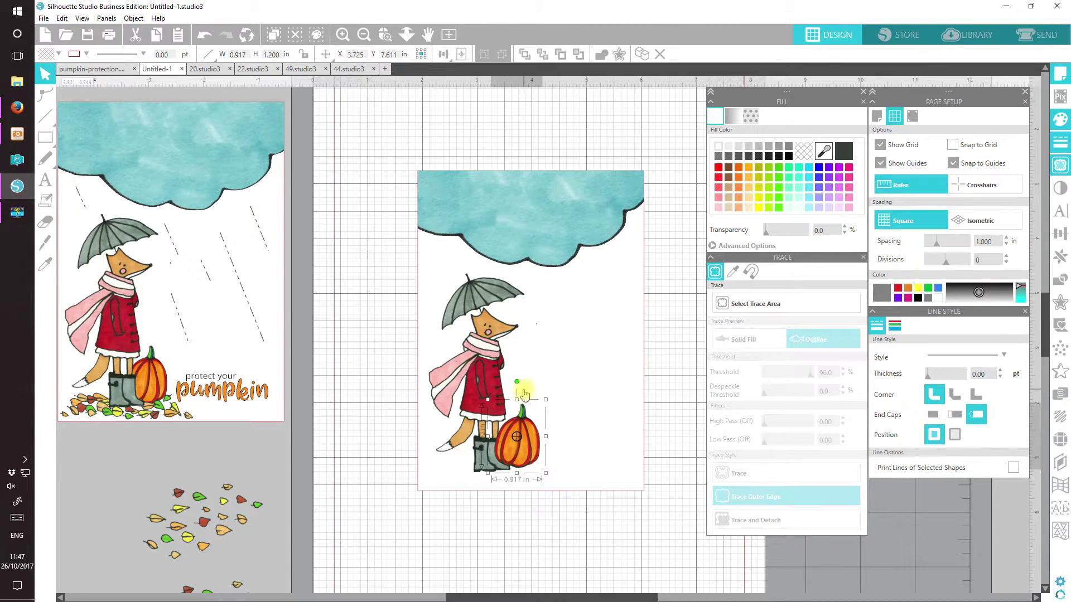
{"action": "left_click_drag", "start_coordinate": [517, 383], "coordinate": [520, 383]}
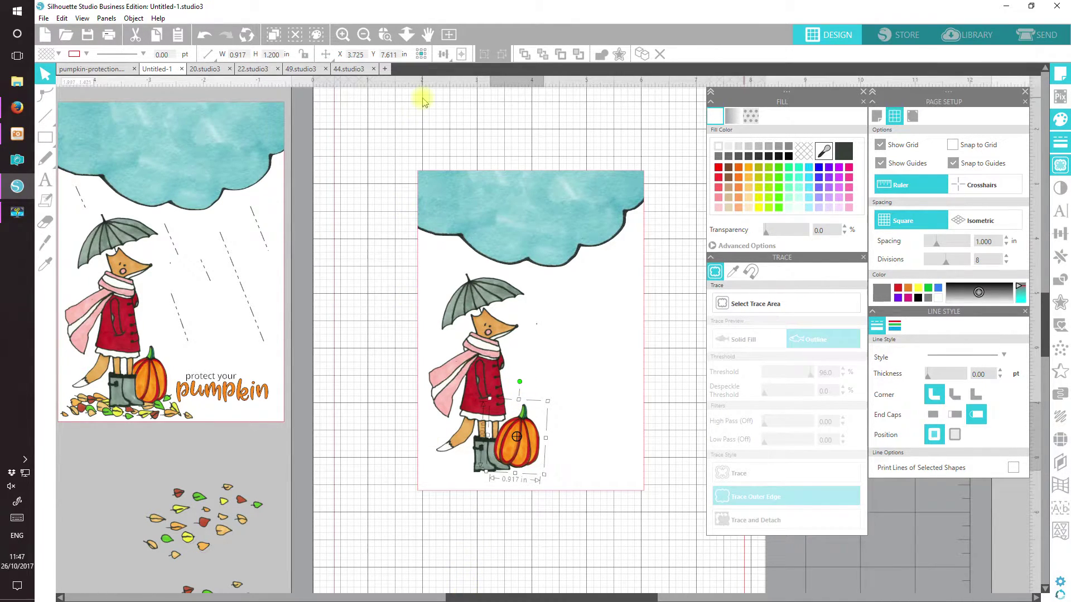
{"action": "left_click", "coordinate": [580, 56]}
{"action": "left_click", "coordinate": [456, 573]}
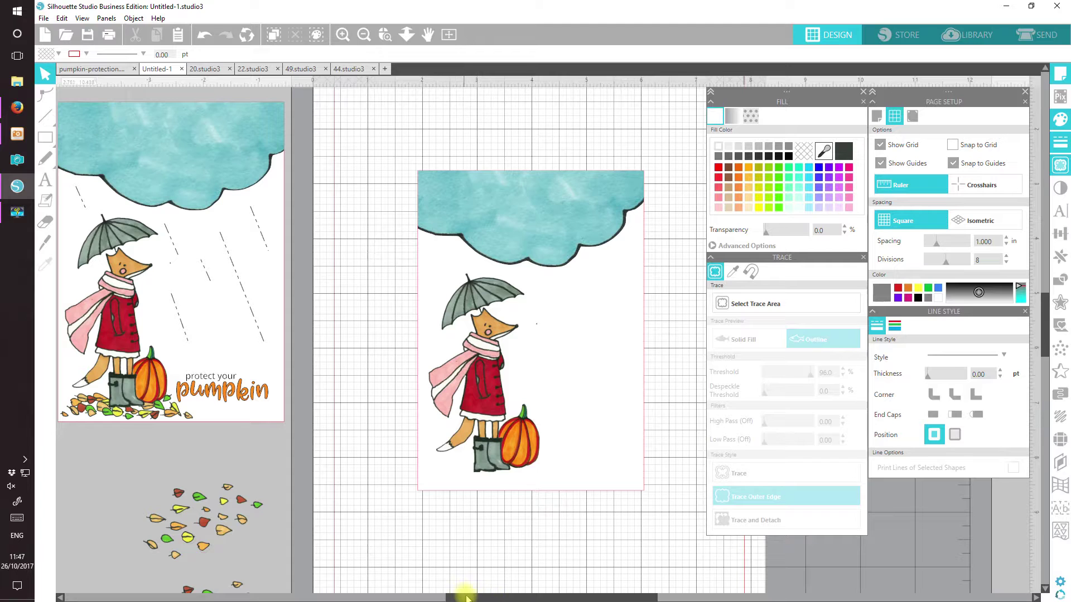
Close the Trace settings and begin a text object using the Open Sans font.
{"action": "left_click_drag", "start_coordinate": [467, 595], "coordinate": [488, 597]}
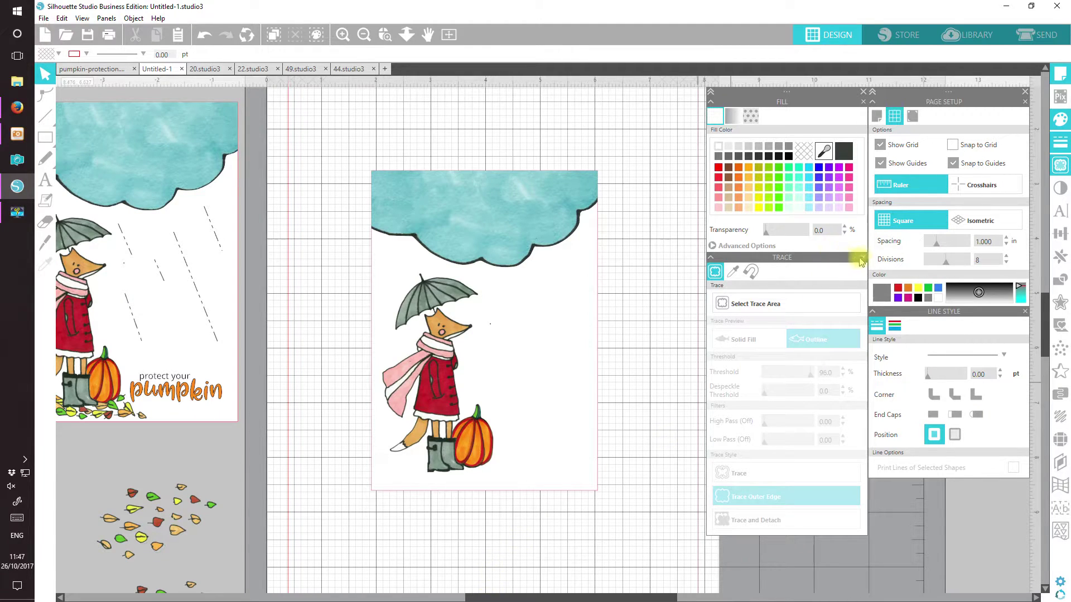
{"action": "left_click", "coordinate": [864, 259]}
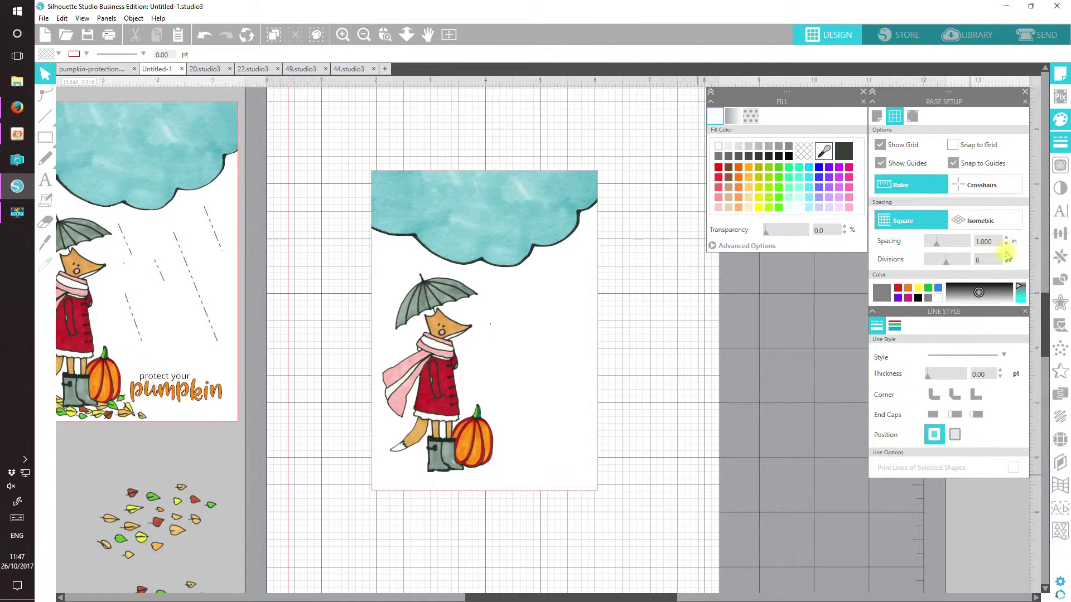
{"action": "left_click", "coordinate": [1055, 216]}
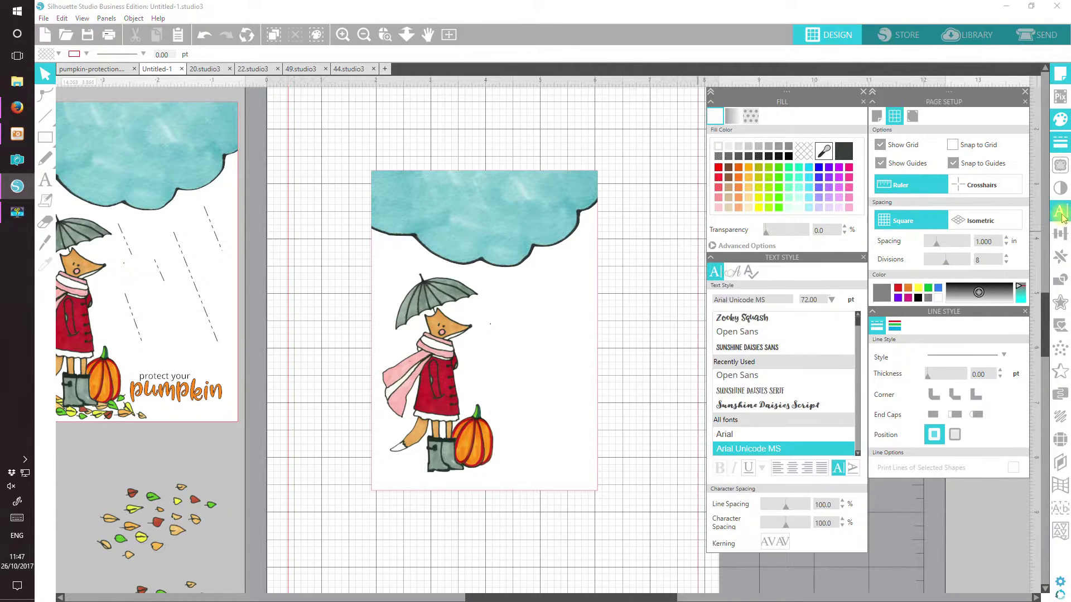
{"action": "left_click", "coordinate": [751, 375]}
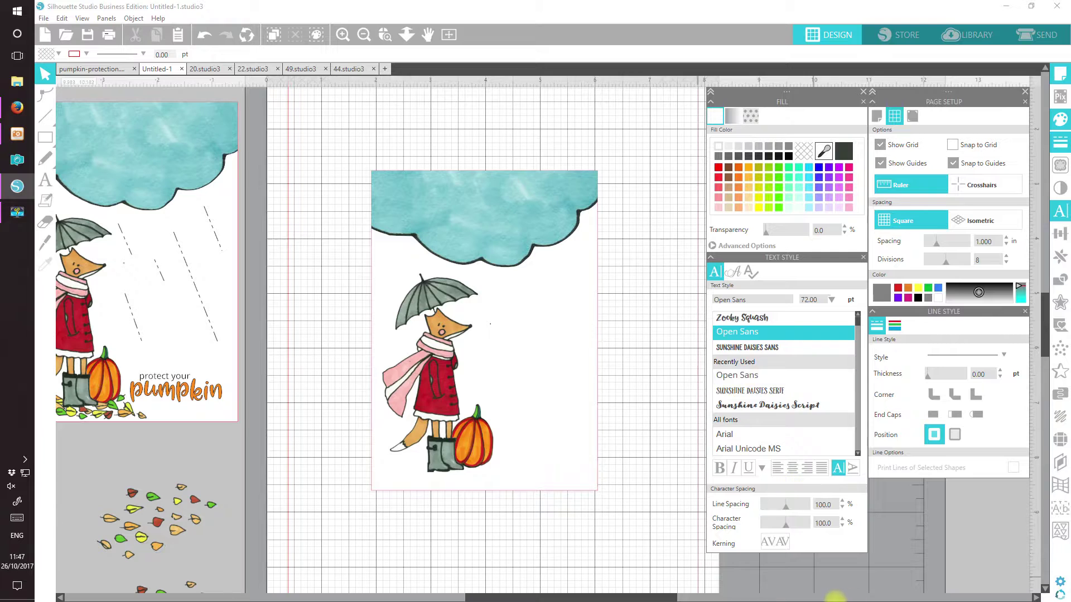
{"action": "left_click", "coordinate": [46, 180]}
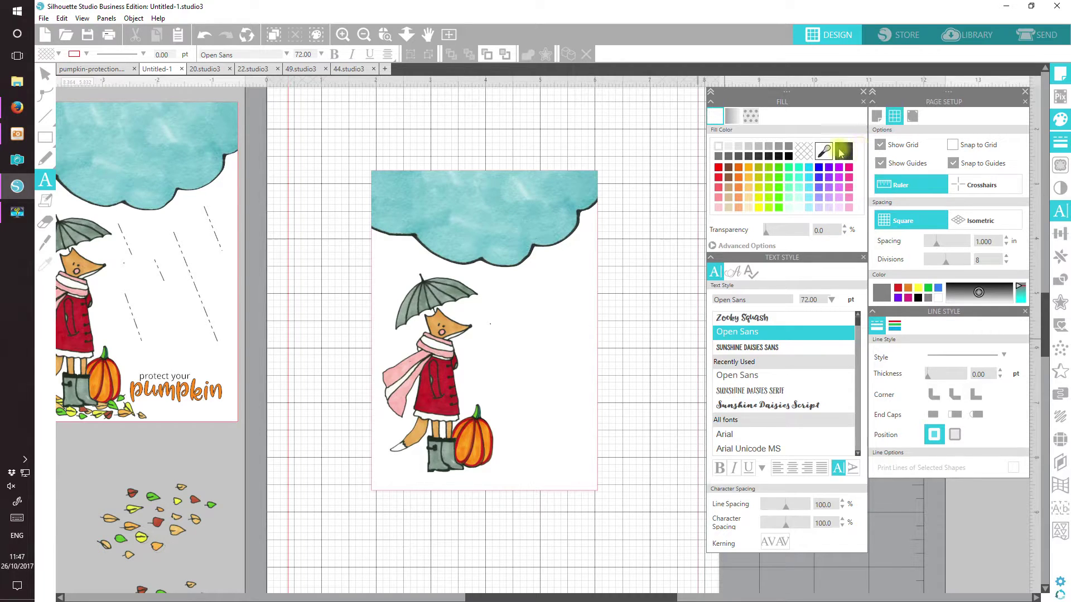
Sample the dark outline at the umbrella's tip as the fill colour for the text.
{"action": "left_click", "coordinate": [894, 326]}
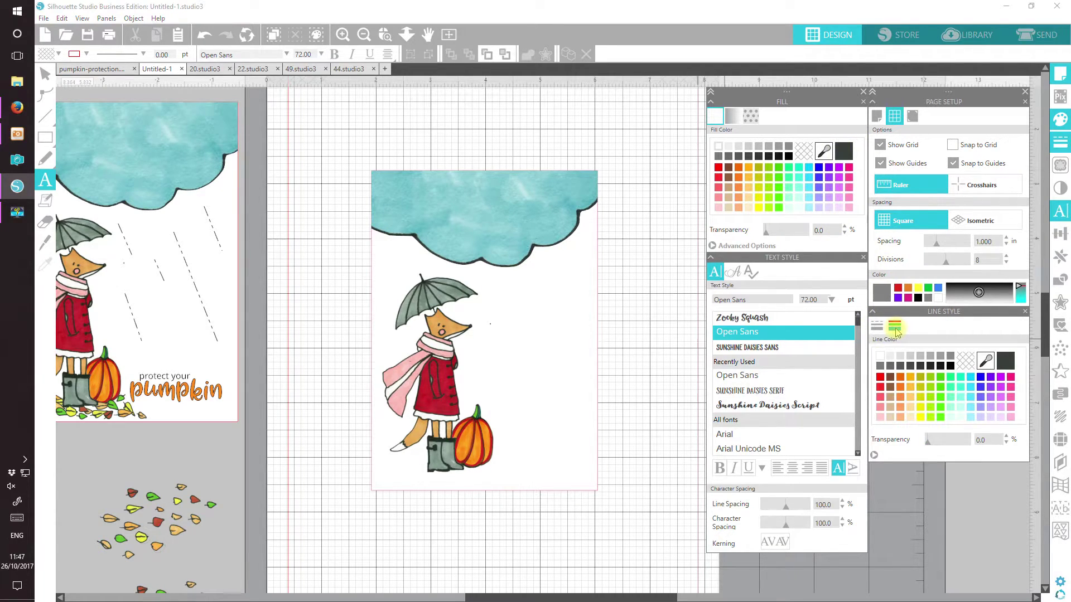
{"action": "left_click", "coordinate": [968, 363]}
{"action": "left_click", "coordinate": [824, 151]}
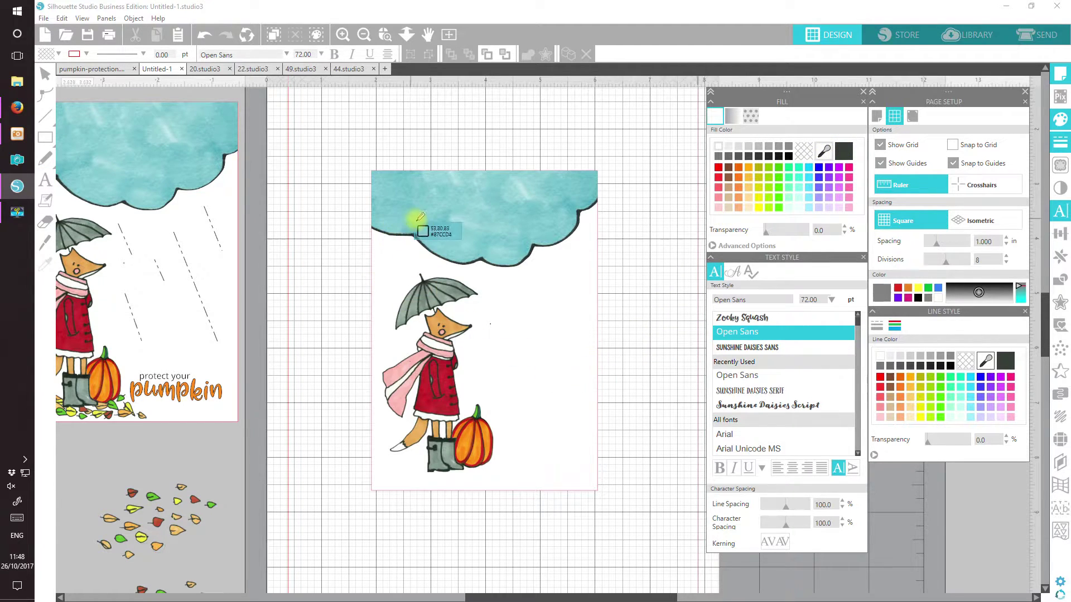
{"action": "left_click", "coordinate": [422, 279]}
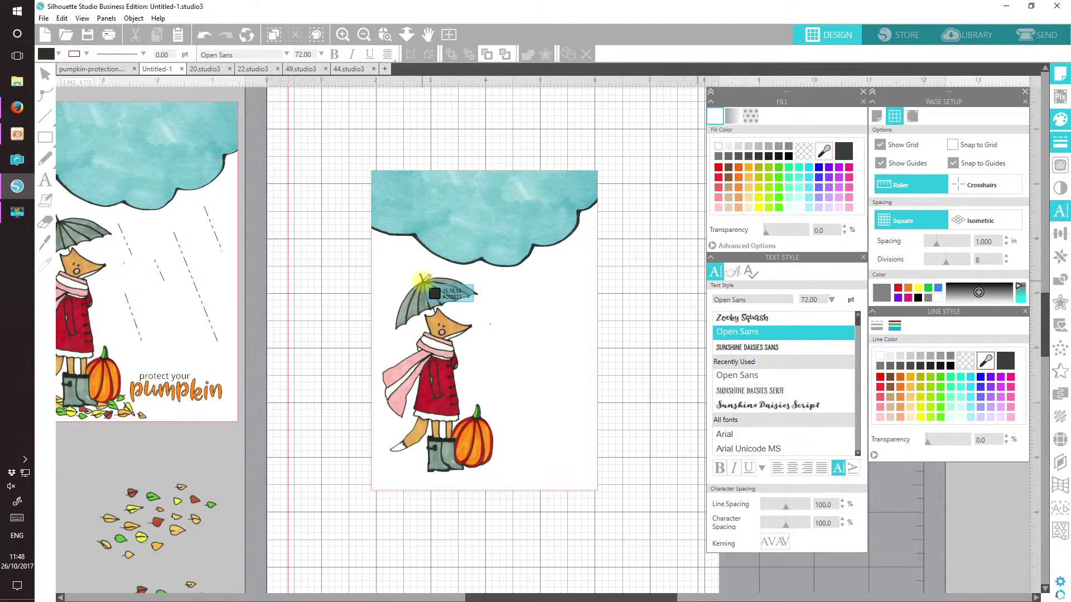
{"action": "key", "text": "t"}
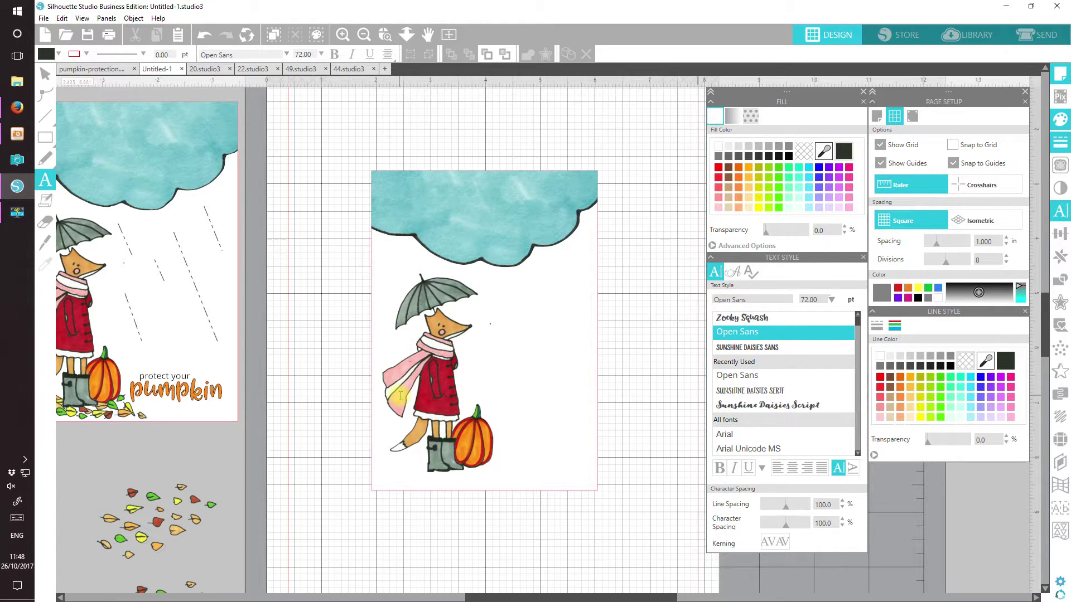
Add the text "protect your" in Open Sans just below the card.
{"action": "left_click", "coordinate": [736, 375]}
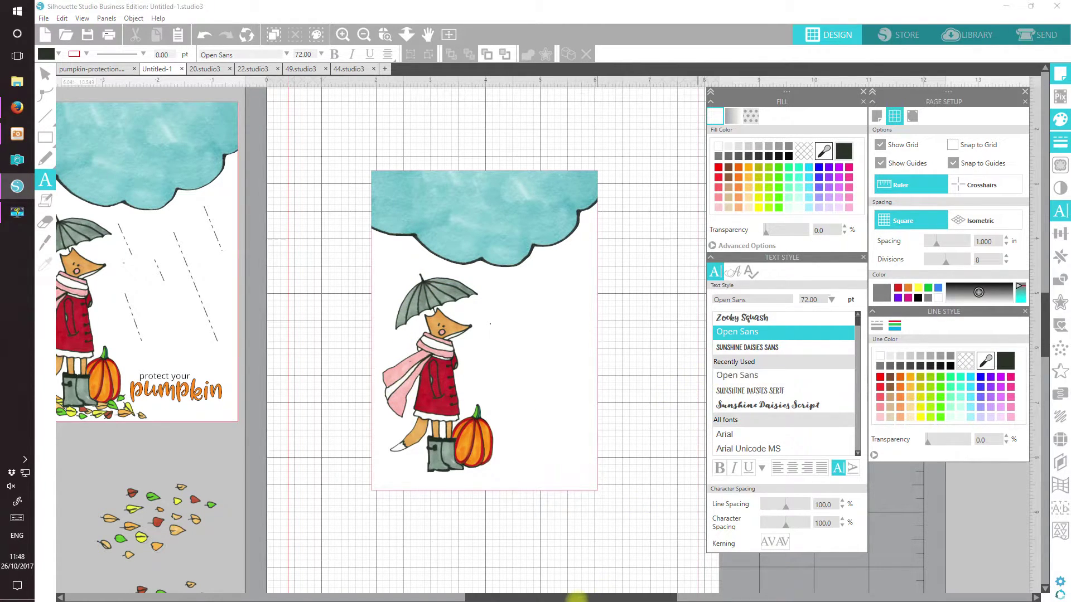
{"action": "left_click", "coordinate": [409, 553]}
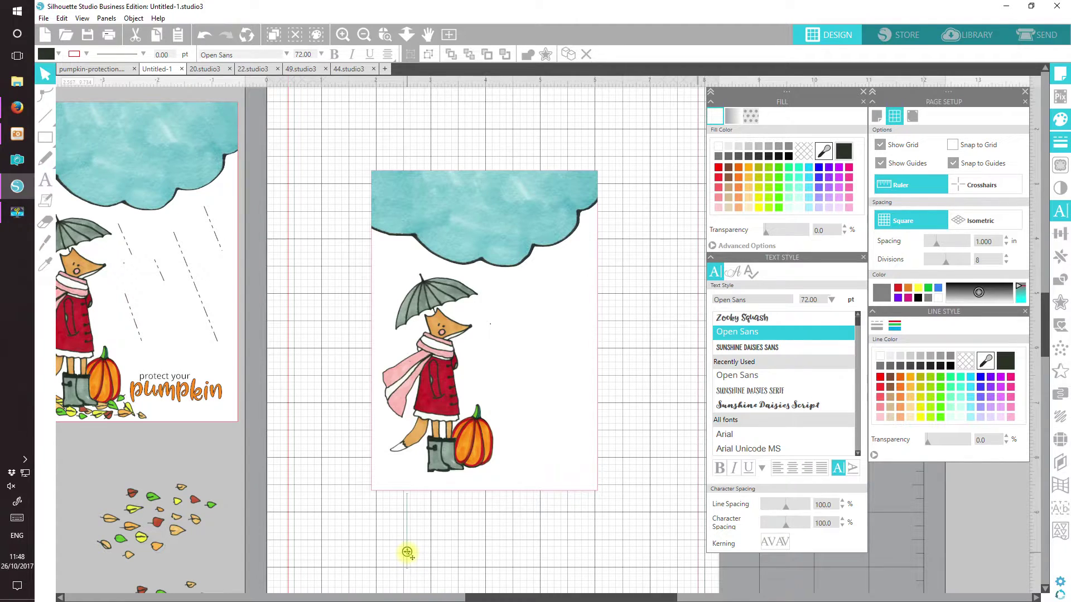
{"action": "type", "text": "pr"}
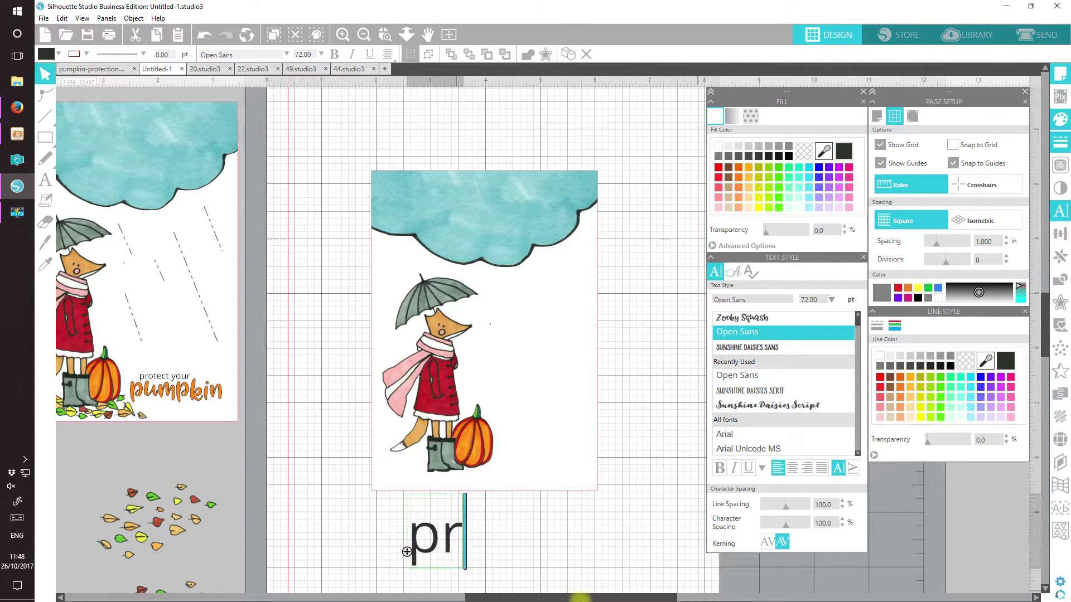
{"action": "type", "text": "otect your"}
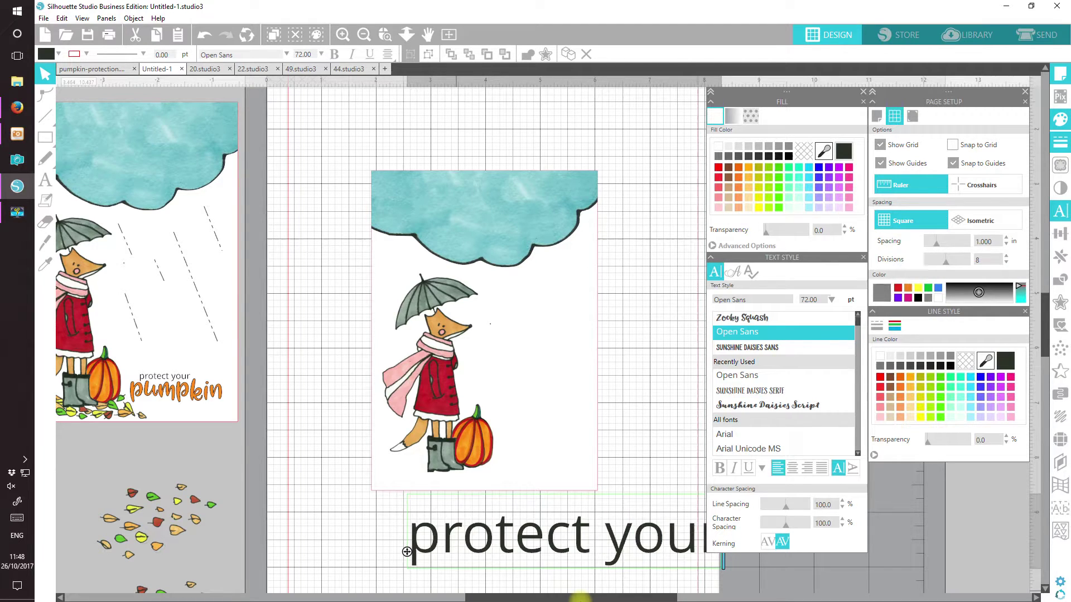
{"action": "left_click", "coordinate": [338, 541]}
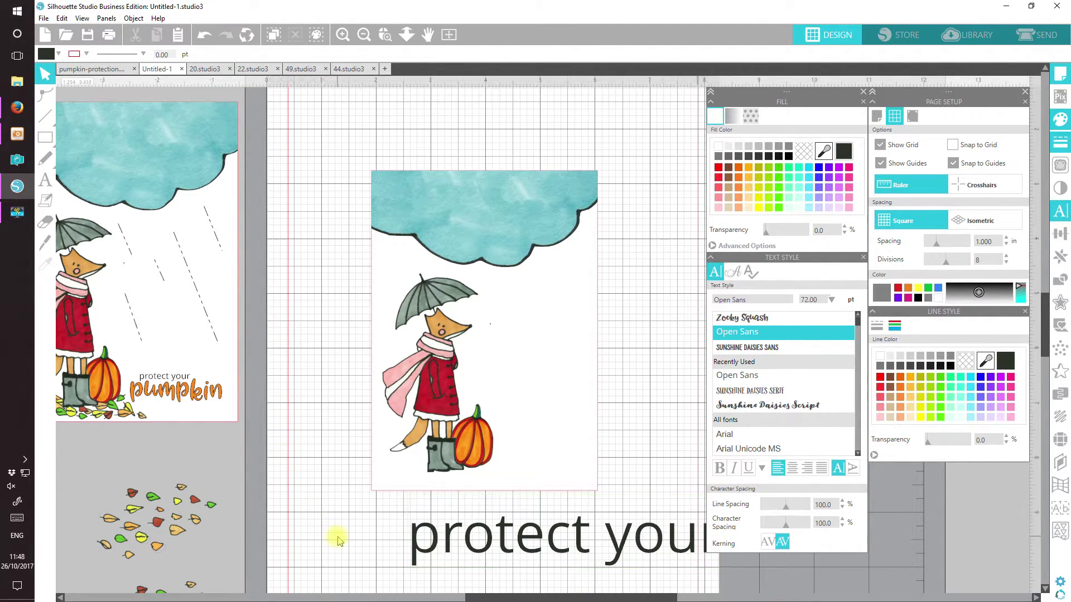
Scale "protect your" down to about 13.08 pt, about 1.04 in wide, and place it on the card beside the pumpkin.
{"action": "left_click_drag", "start_coordinate": [427, 539], "coordinate": [337, 432]}
{"action": "left_click_drag", "start_coordinate": [329, 387], "coordinate": [528, 440]}
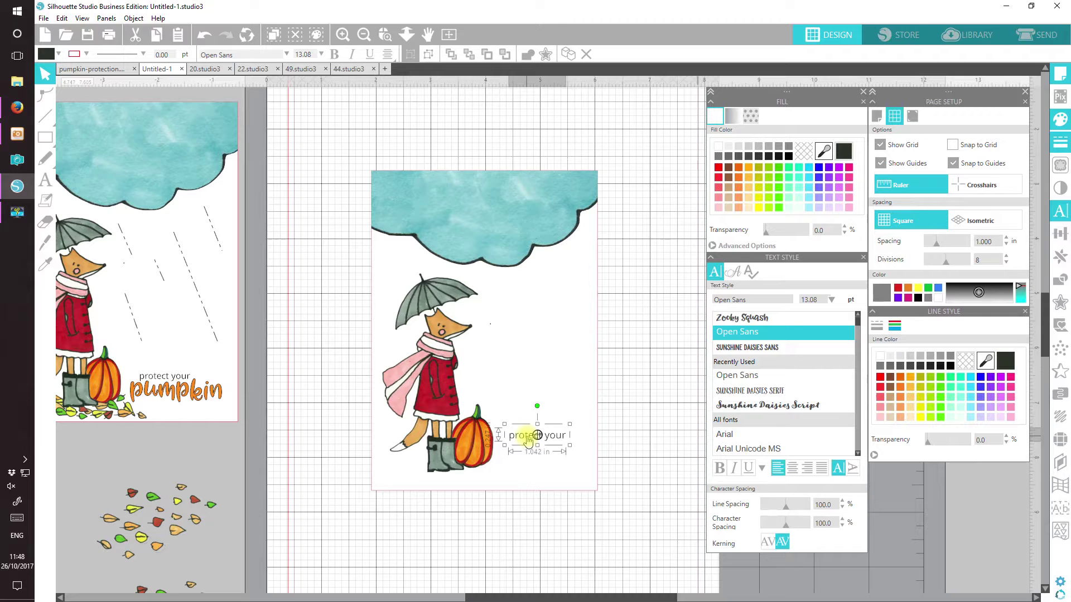
{"action": "left_click_drag", "start_coordinate": [528, 441], "coordinate": [530, 441]}
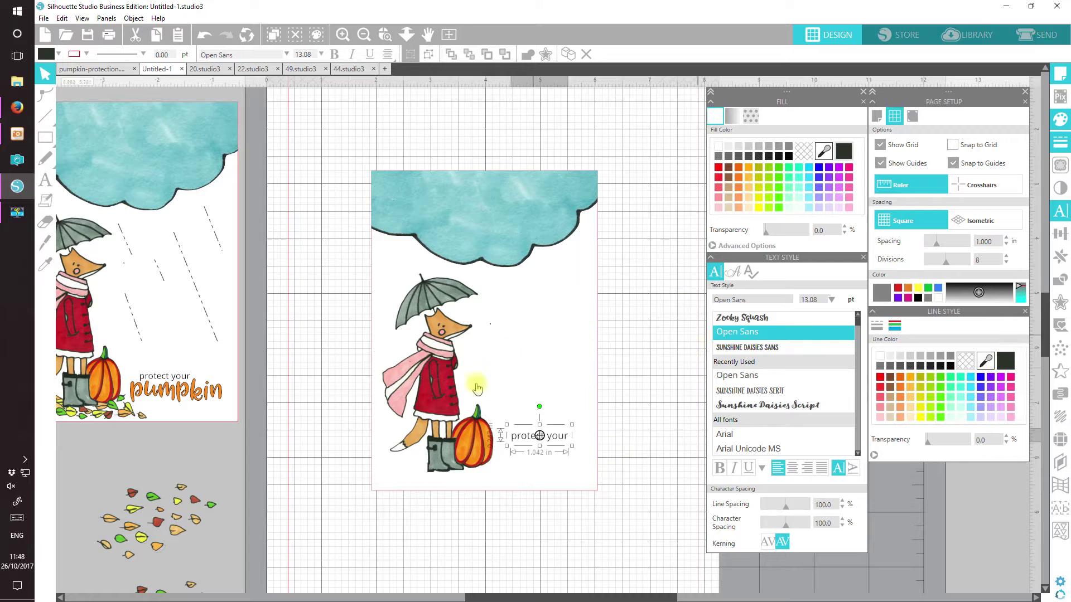
Begin a second text object in the Zooky Squash font with an orange fill sampled from the card's pumpkin.
{"action": "left_click", "coordinate": [44, 180]}
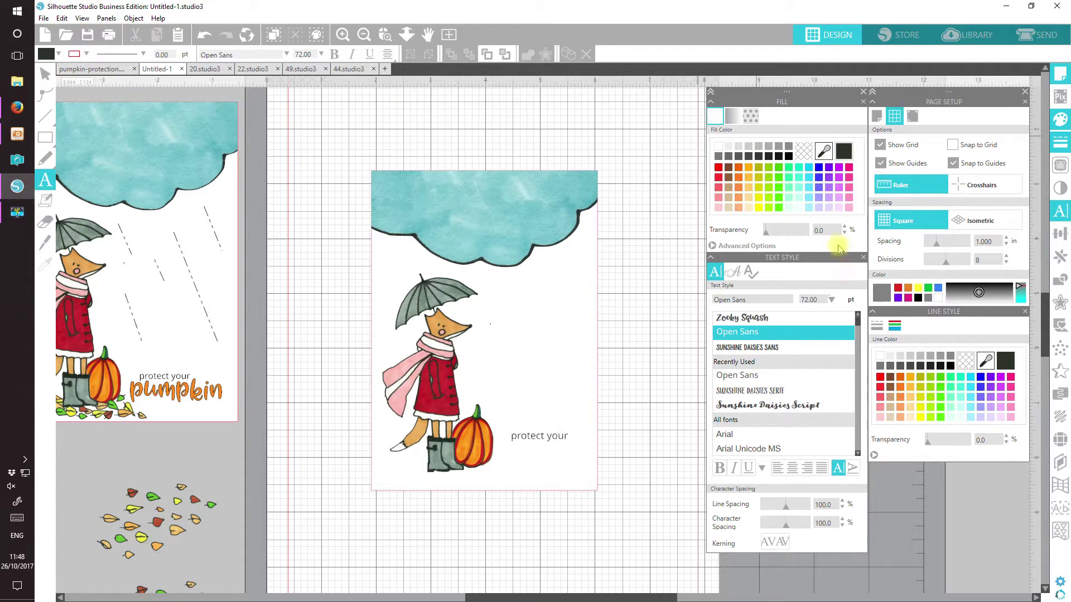
{"action": "left_click", "coordinate": [758, 319]}
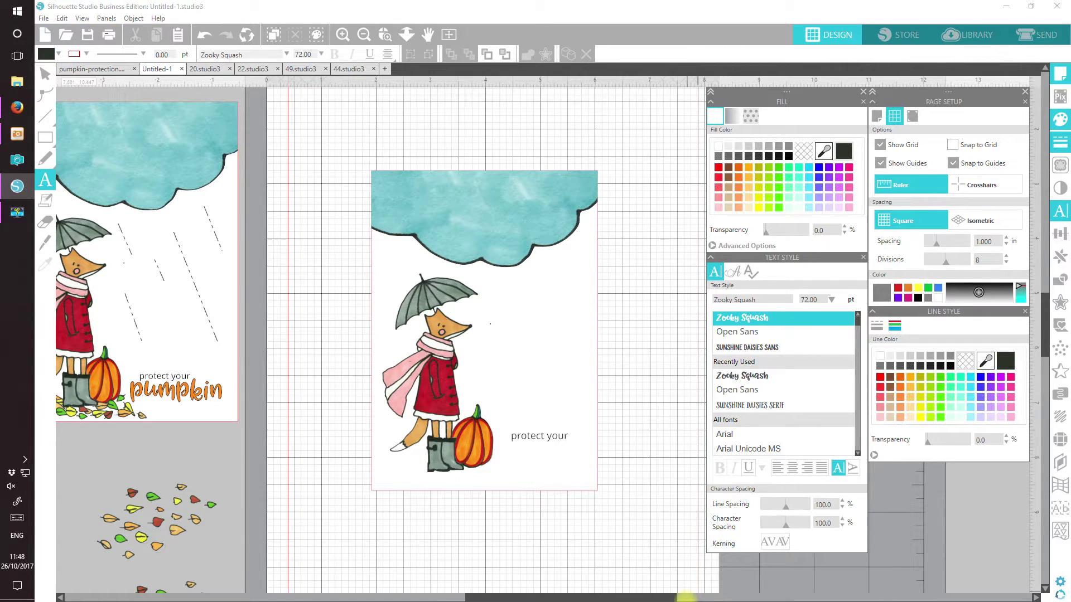
{"action": "left_click", "coordinate": [825, 151]}
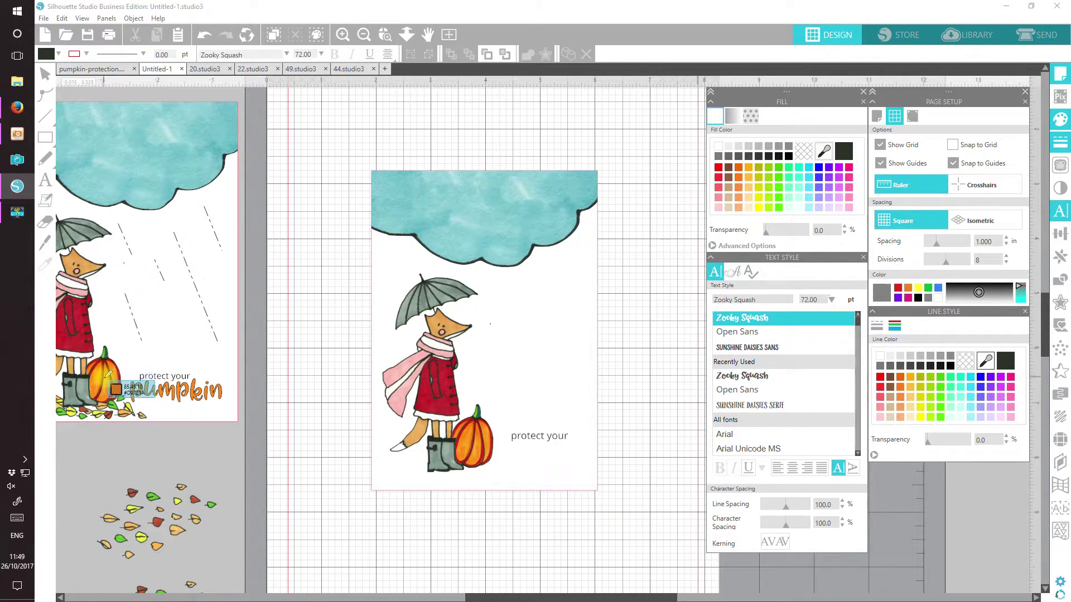
{"action": "left_click", "coordinate": [481, 444]}
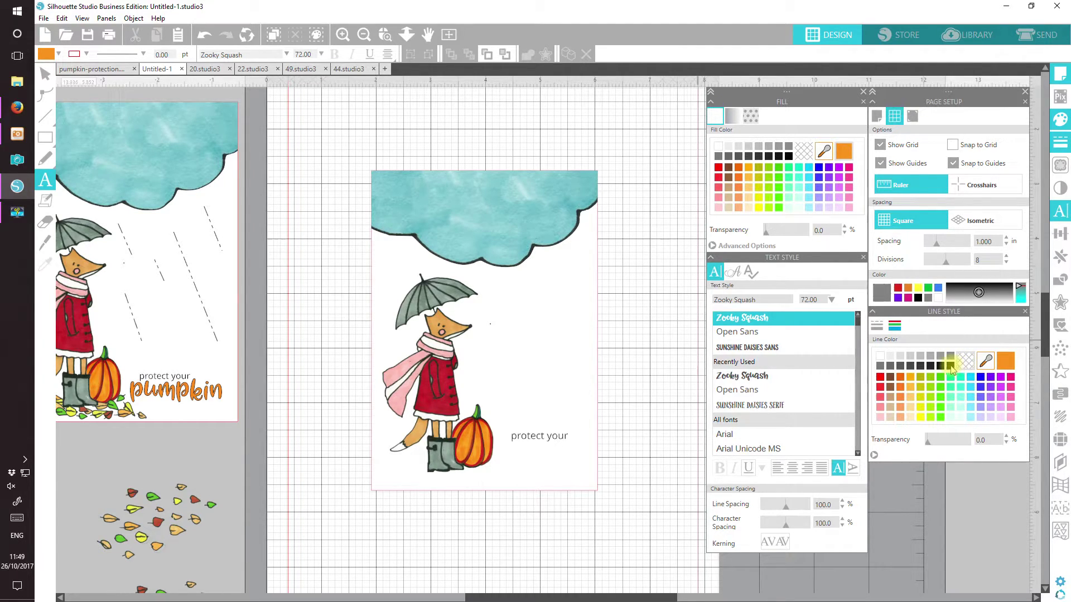
Give the new text a 0.75 pt line in the dark colour sampled from the umbrella's outline.
{"action": "left_click", "coordinate": [987, 361]}
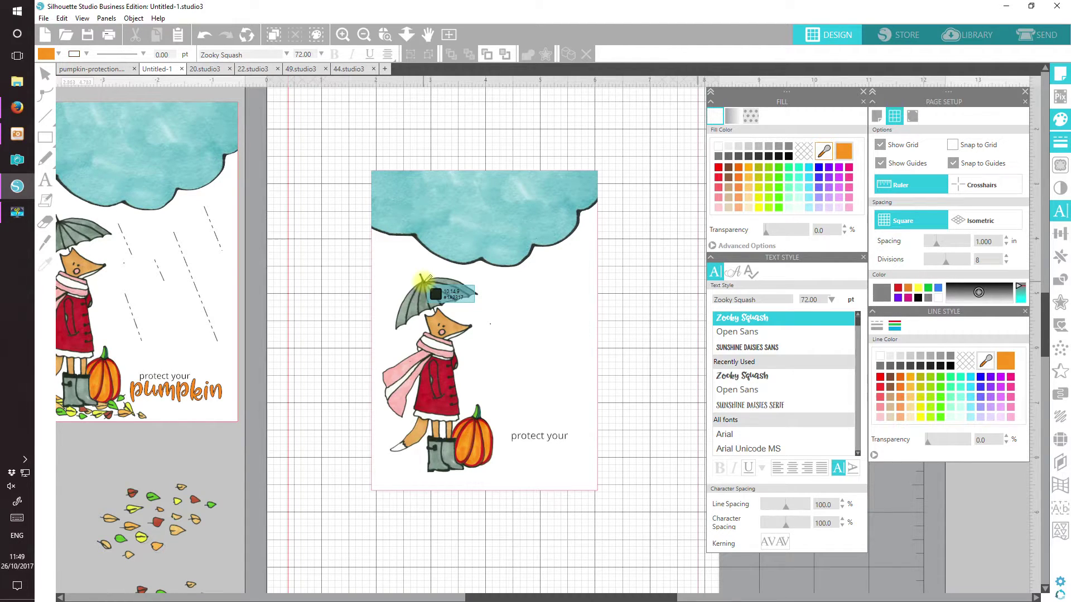
{"action": "left_click", "coordinate": [423, 280]}
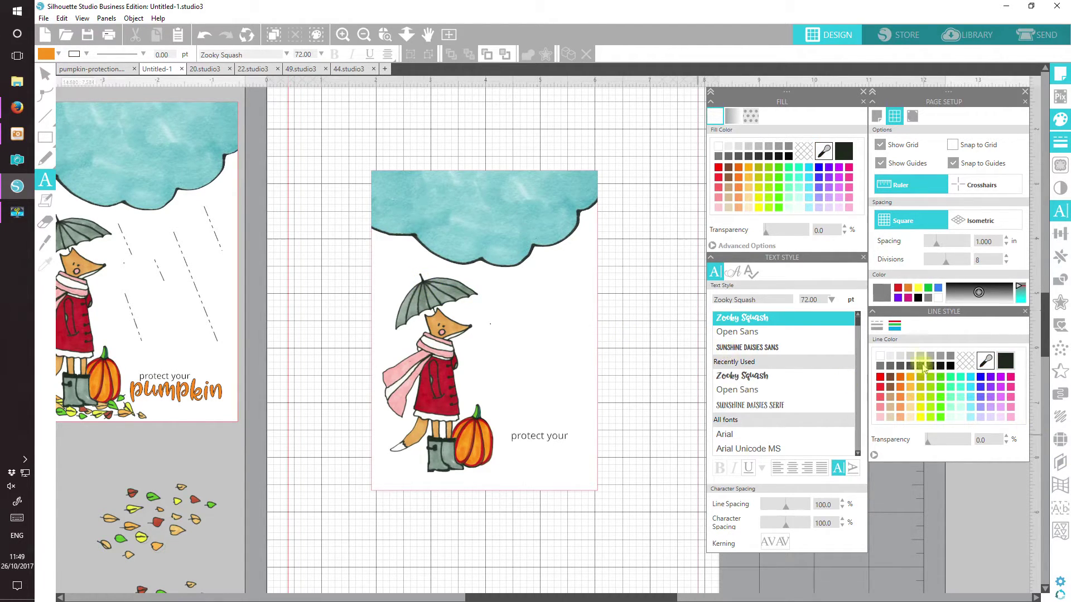
{"action": "left_click", "coordinate": [877, 326]}
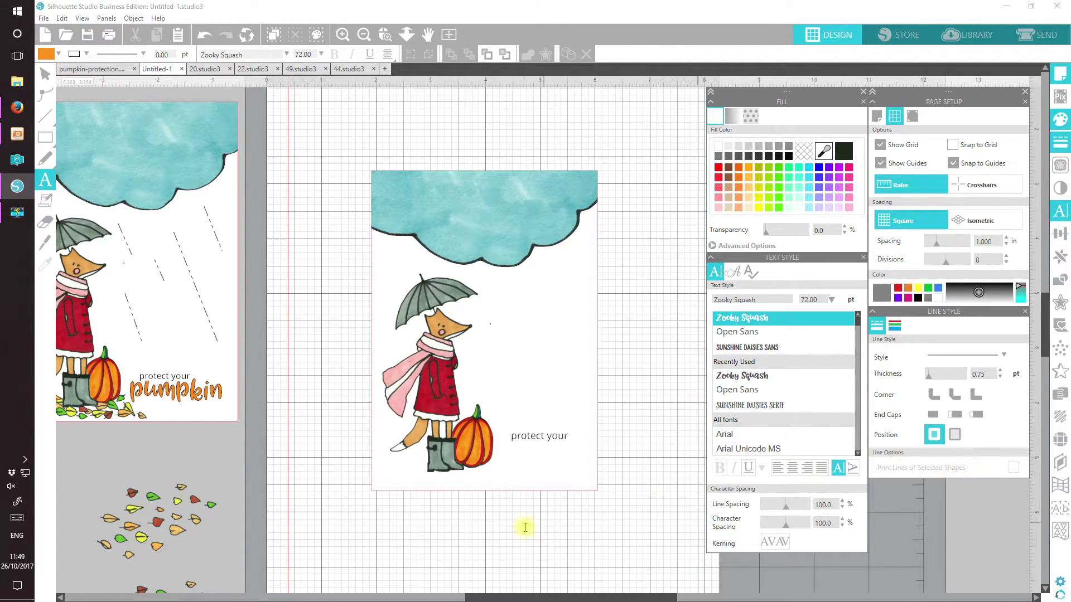
Add the word "pumpkin" in Zooky Squash below the card.
{"action": "left_click", "coordinate": [436, 535]}
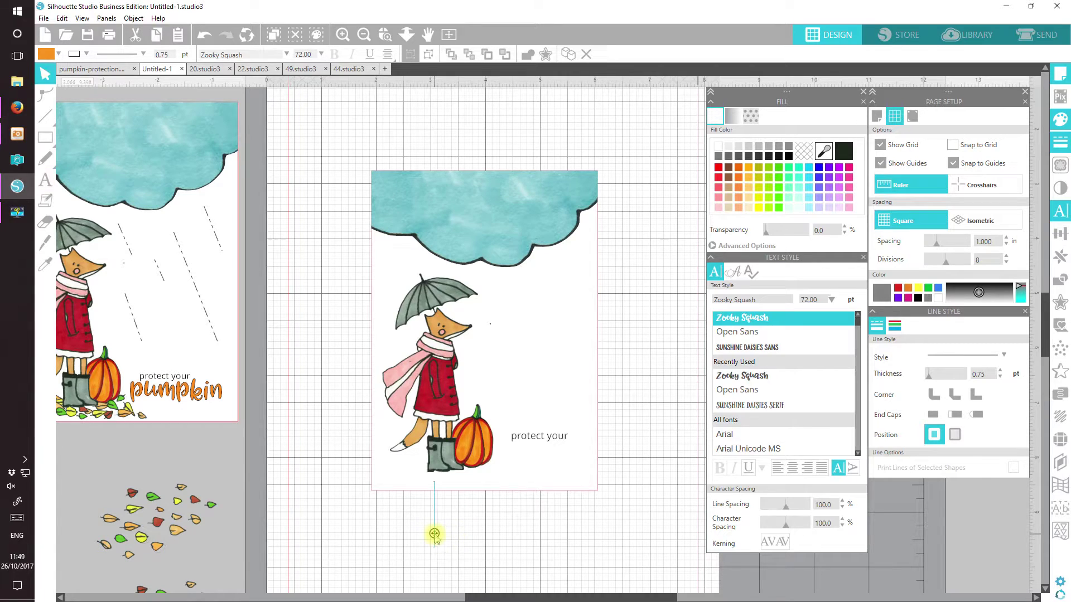
{"action": "type", "text": "p"}
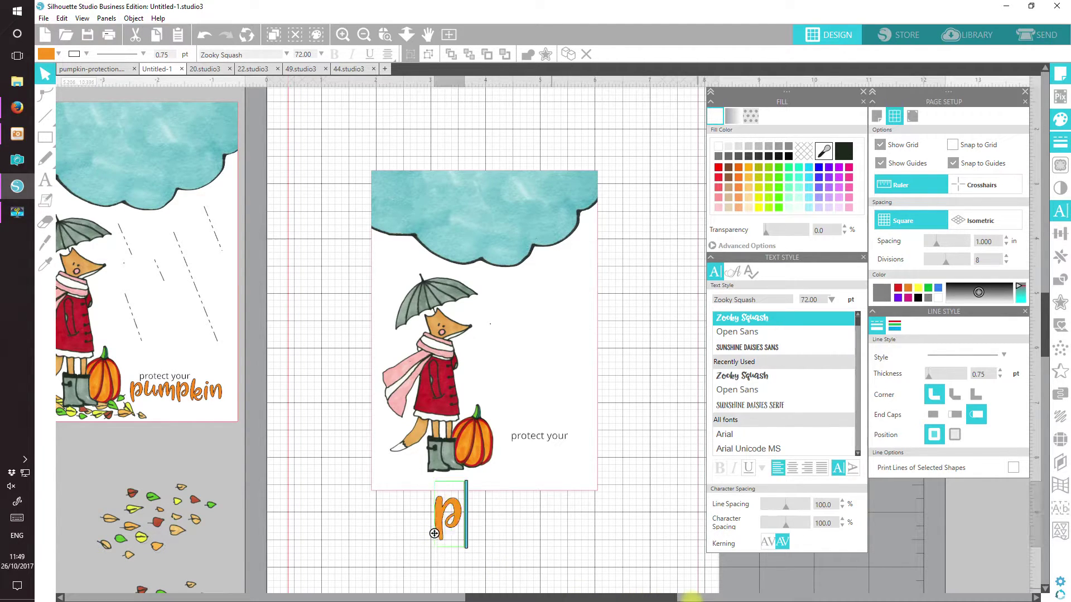
{"action": "type", "text": "lumpkin"}
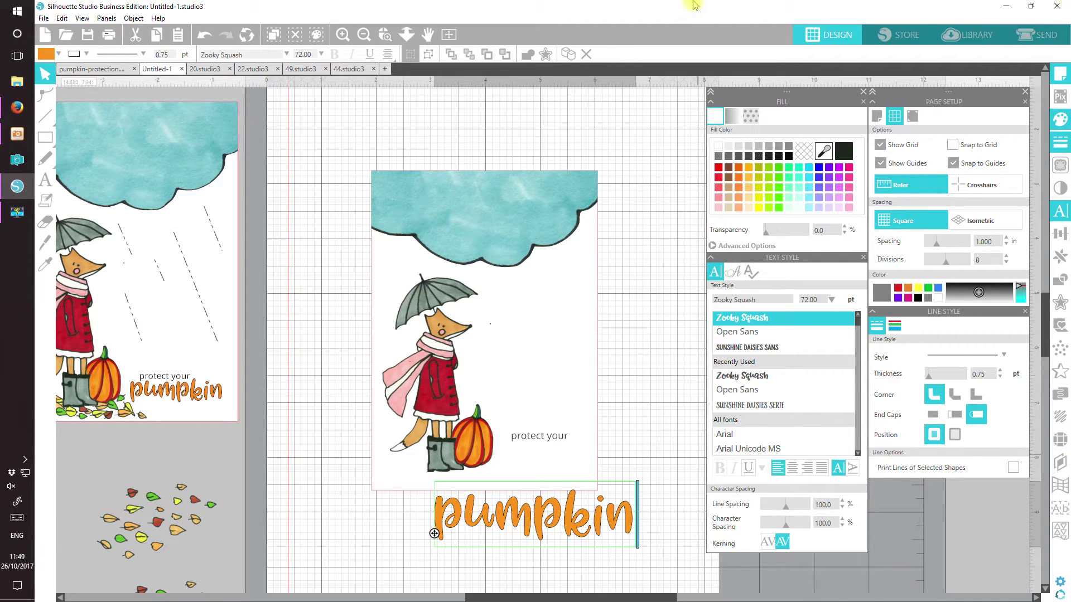
{"action": "left_click", "coordinate": [658, 564]}
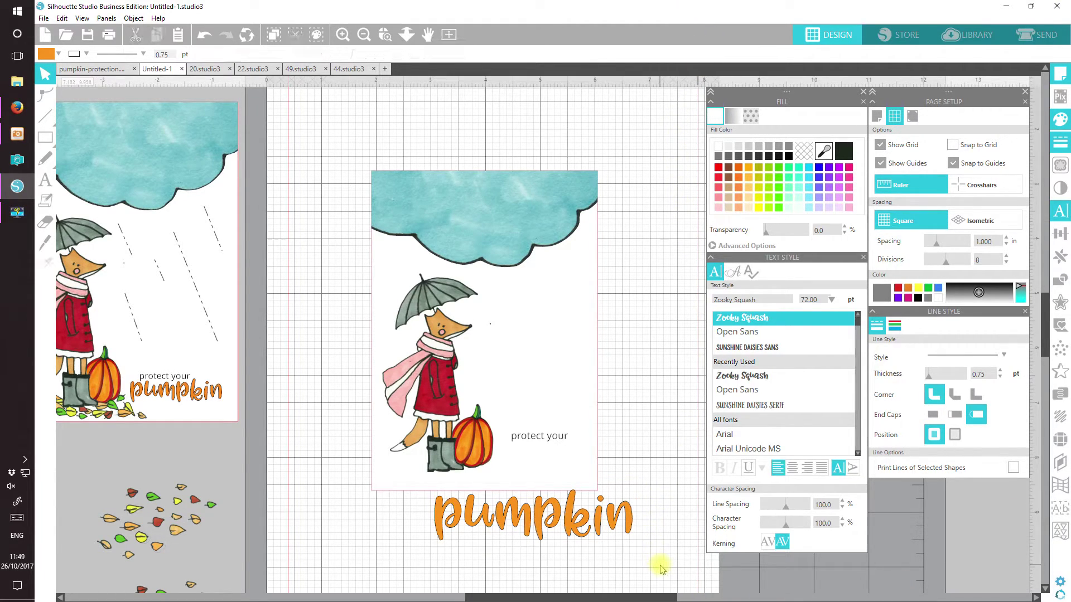
Scale the word "pumpkin" down to about 31.93 pt, about 1.63 in wide, and place it directly under "protect your".
{"action": "left_click", "coordinate": [599, 534]}
{"action": "left_click_drag", "start_coordinate": [598, 534], "coordinate": [644, 471]}
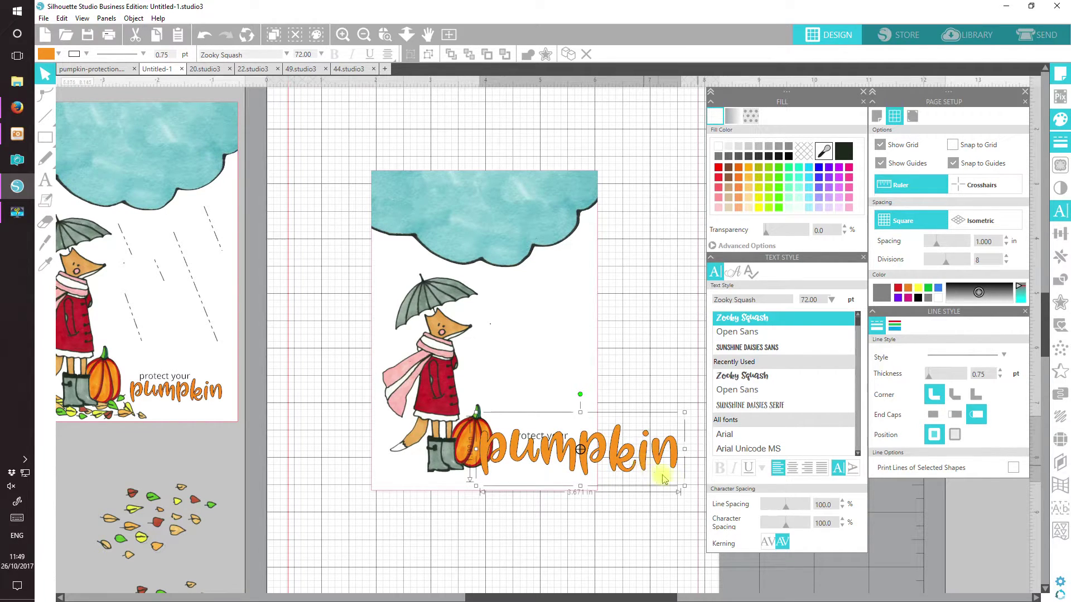
{"action": "left_click_drag", "start_coordinate": [685, 485], "coordinate": [560, 464]}
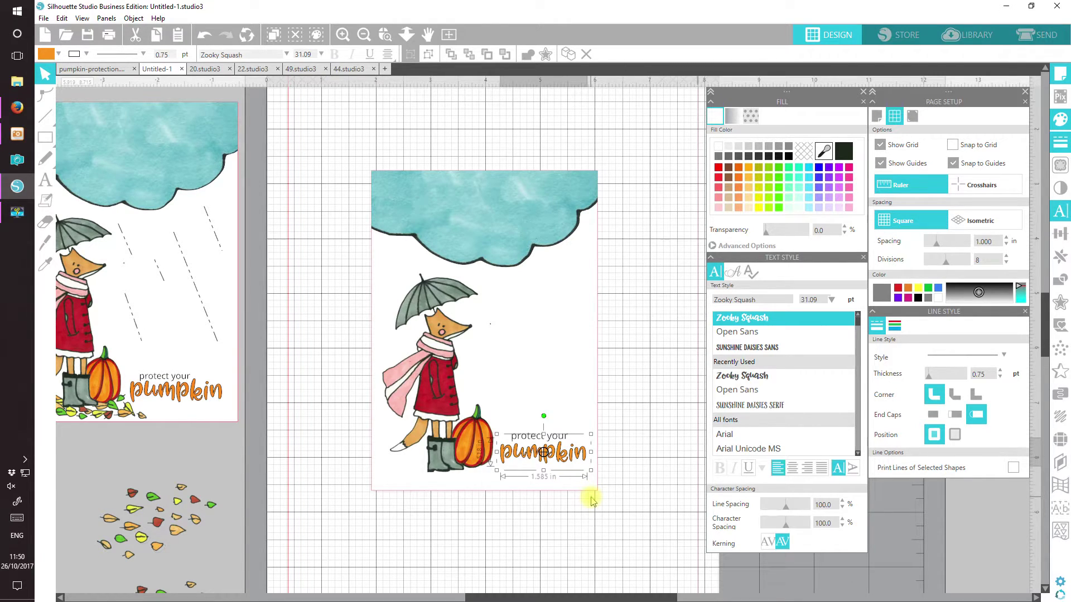
{"action": "left_click_drag", "start_coordinate": [591, 471], "coordinate": [593, 473]}
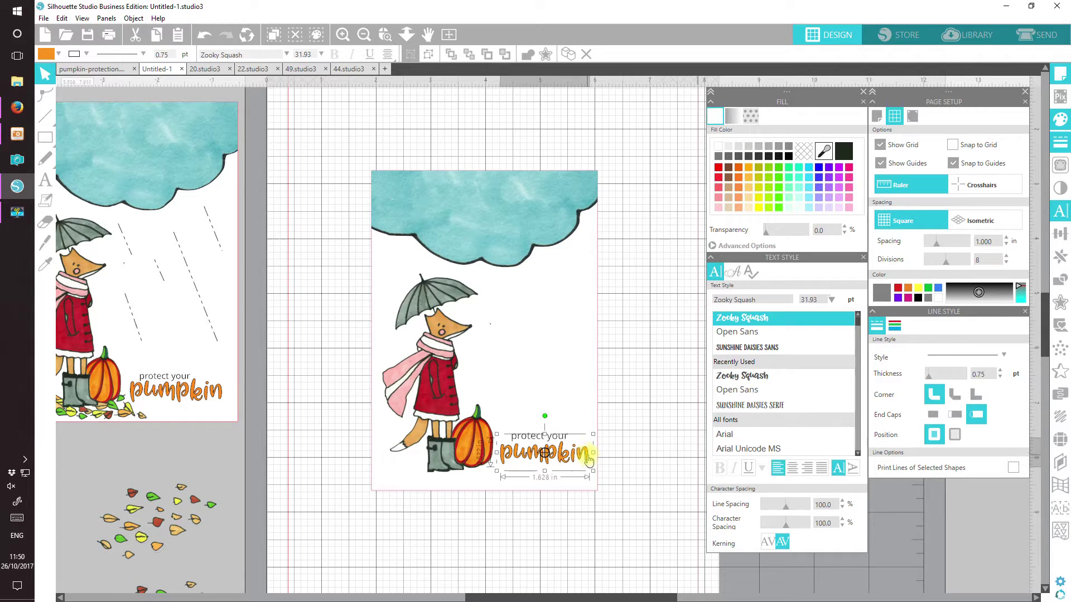
{"action": "left_click_drag", "start_coordinate": [588, 459], "coordinate": [587, 459]}
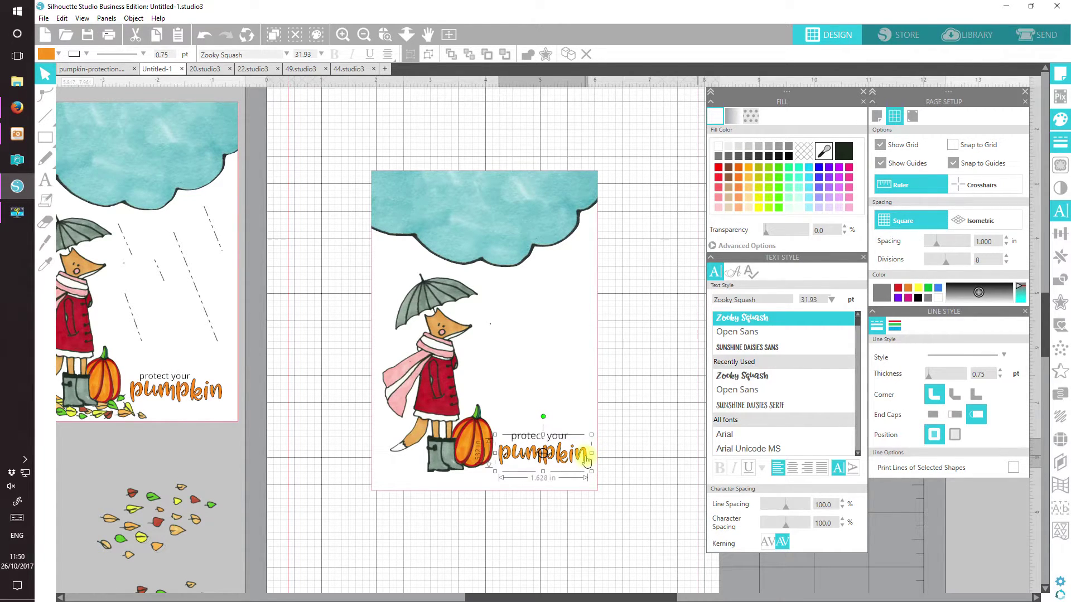
Move "protect your" slightly left and down toward the word "pumpkin" and set its text size to 11 pt.
{"action": "left_click", "coordinate": [514, 442]}
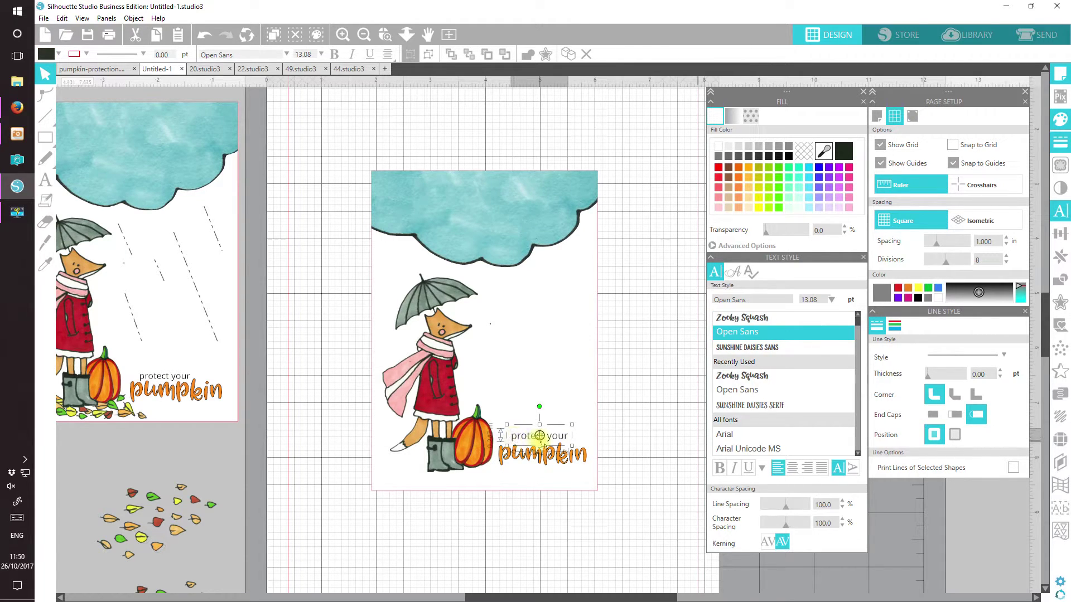
{"action": "left_click_drag", "start_coordinate": [540, 436], "coordinate": [530, 439]}
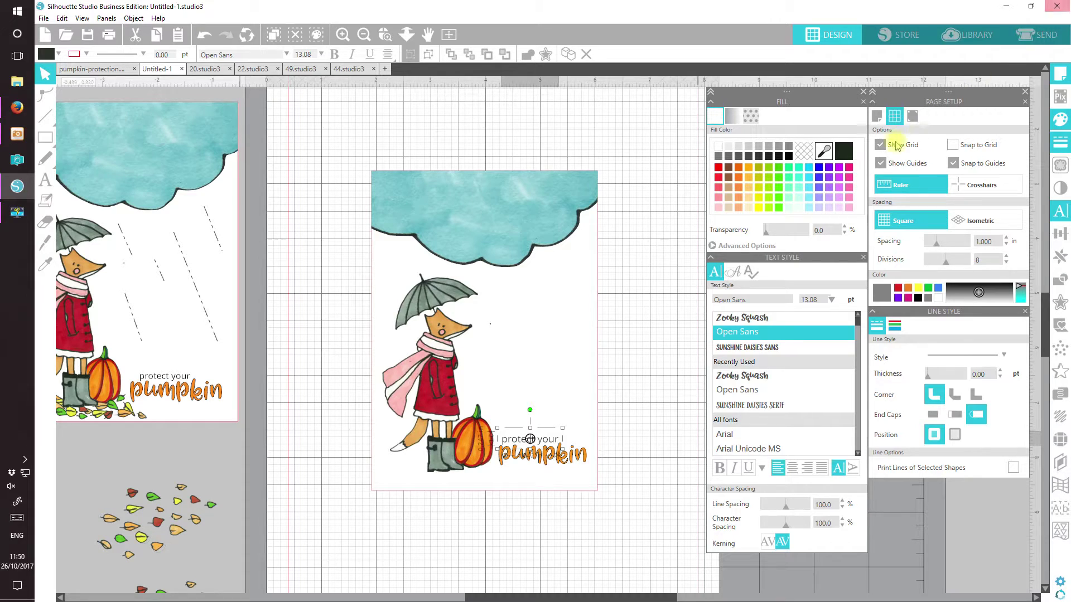
{"action": "left_click_drag", "start_coordinate": [819, 299], "coordinate": [793, 300]}
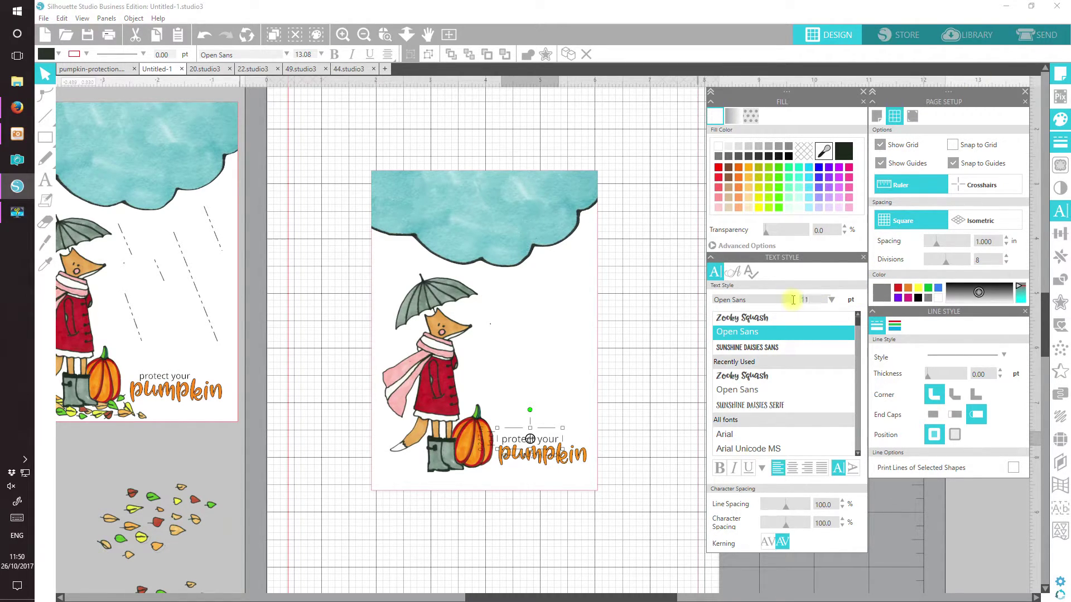
{"action": "type", "text": "11"}
{"action": "key", "text": "Return"}
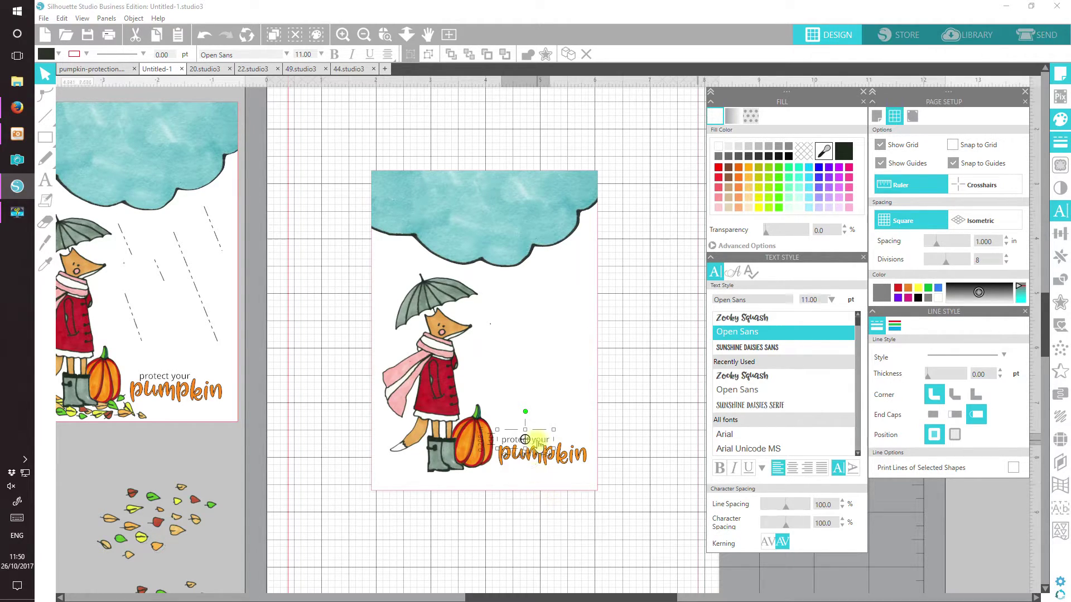
Nudge "protect your" slightly right above the word "pumpkin" and deselect it.
{"action": "key", "text": "Right"}
{"action": "key", "text": "Right"}
{"action": "key", "text": "Right"}
{"action": "key", "text": "Right"}
{"action": "key", "text": "Right"}
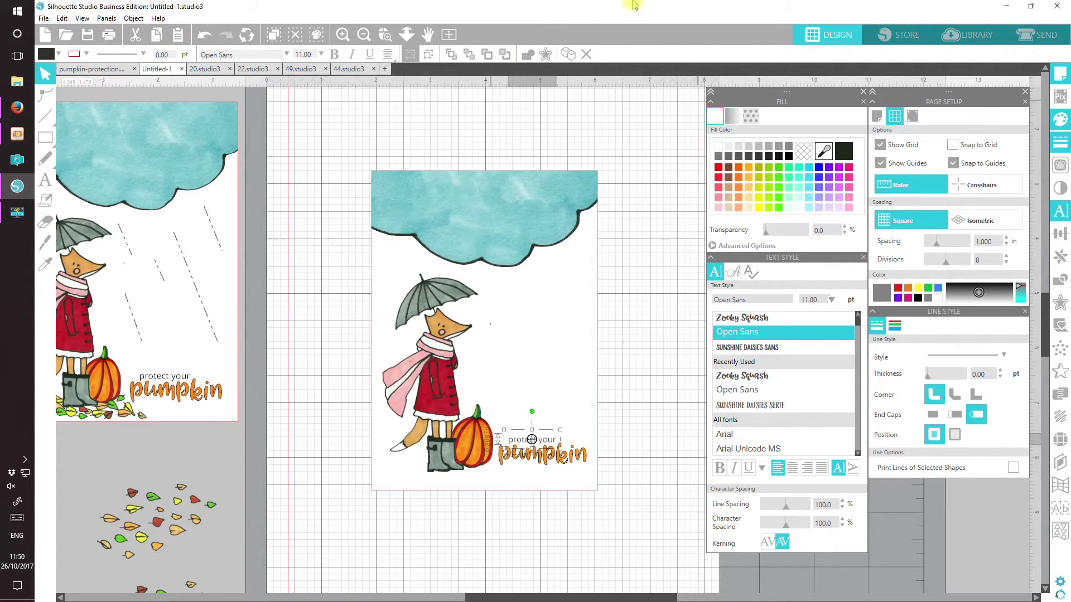
{"action": "left_click", "coordinate": [648, 351]}
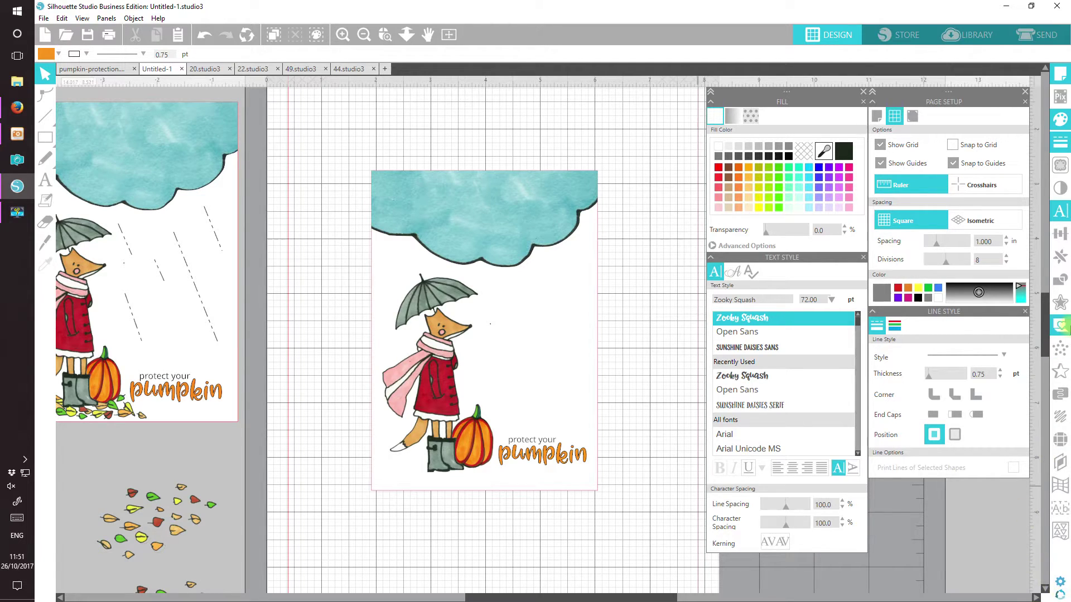
With nothing selected, set the line thickness to 1.00 pt and the style to dash-dot, and close the text style settings.
{"action": "left_click", "coordinate": [1000, 372]}
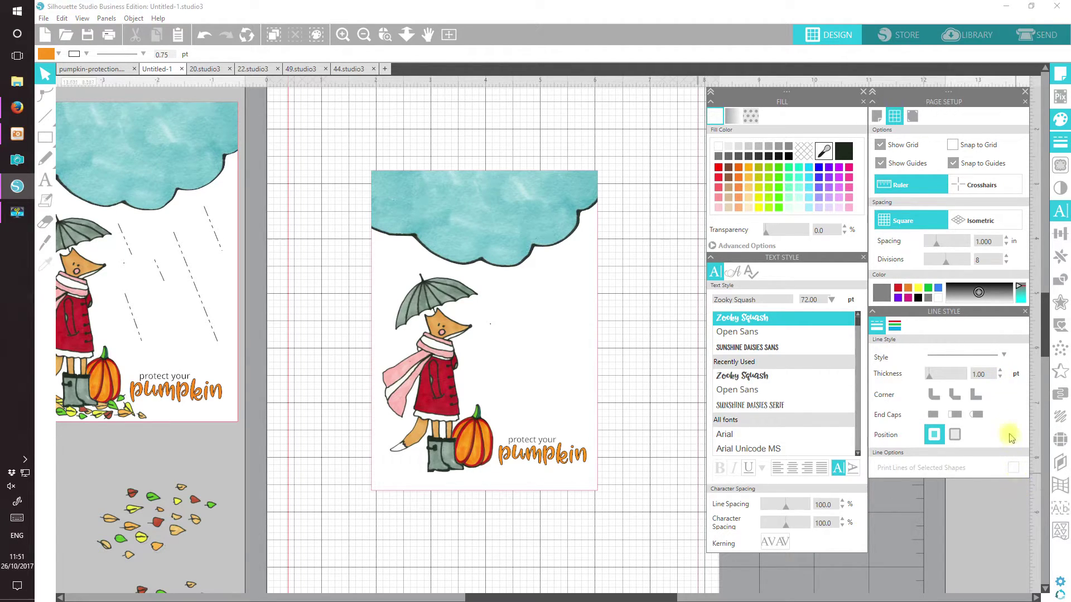
{"action": "left_click", "coordinate": [1004, 354]}
{"action": "scroll", "coordinate": [1002, 435], "scroll_direction": "down", "scroll_amount": 2}
{"action": "left_click_drag", "start_coordinate": [1001, 437], "coordinate": [1001, 446]}
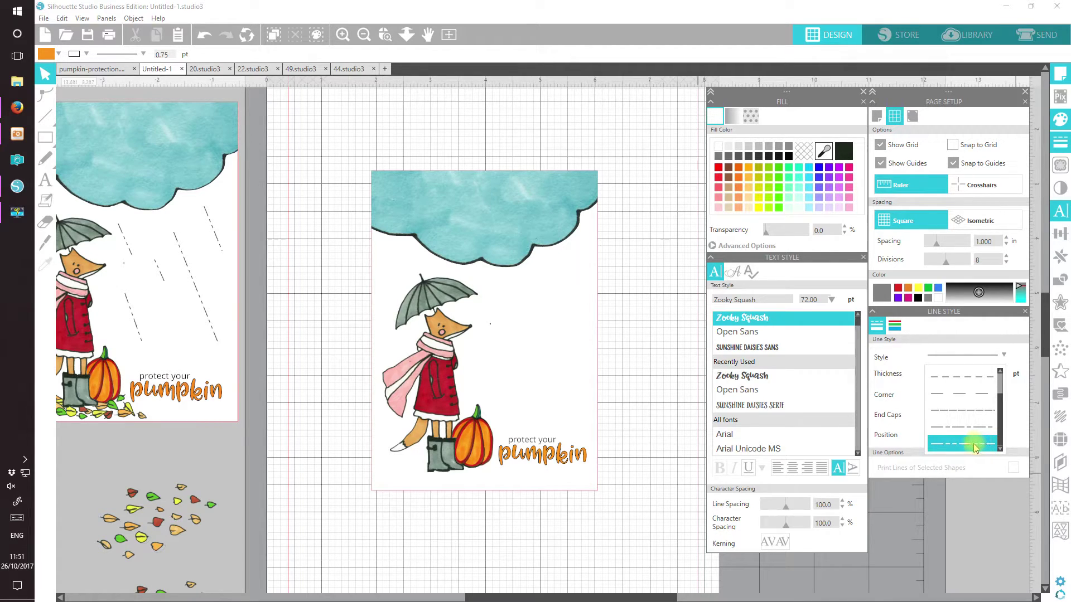
{"action": "left_click", "coordinate": [975, 447]}
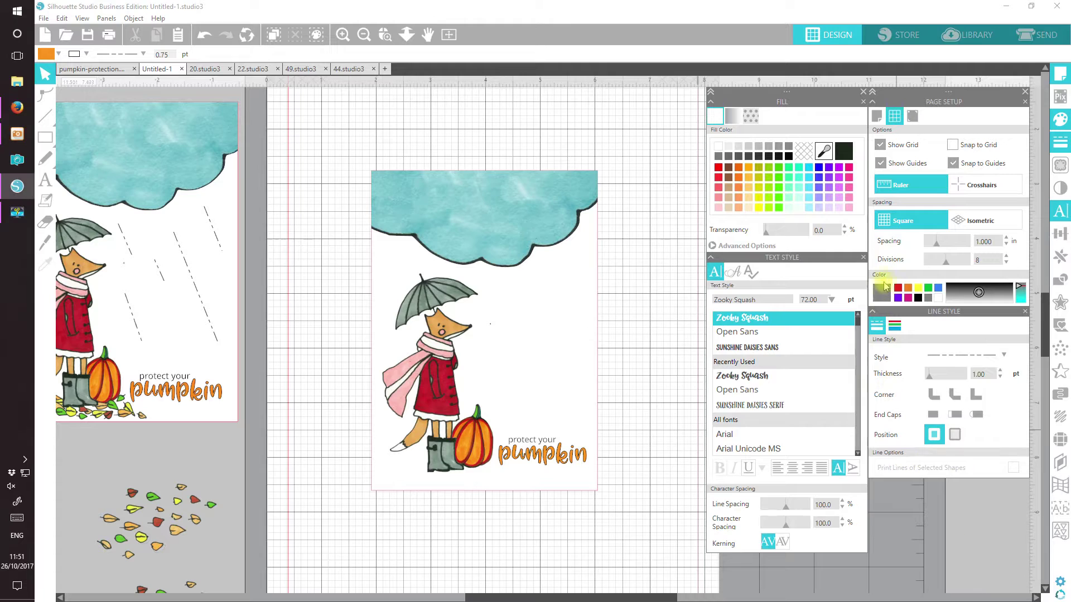
{"action": "left_click", "coordinate": [862, 259]}
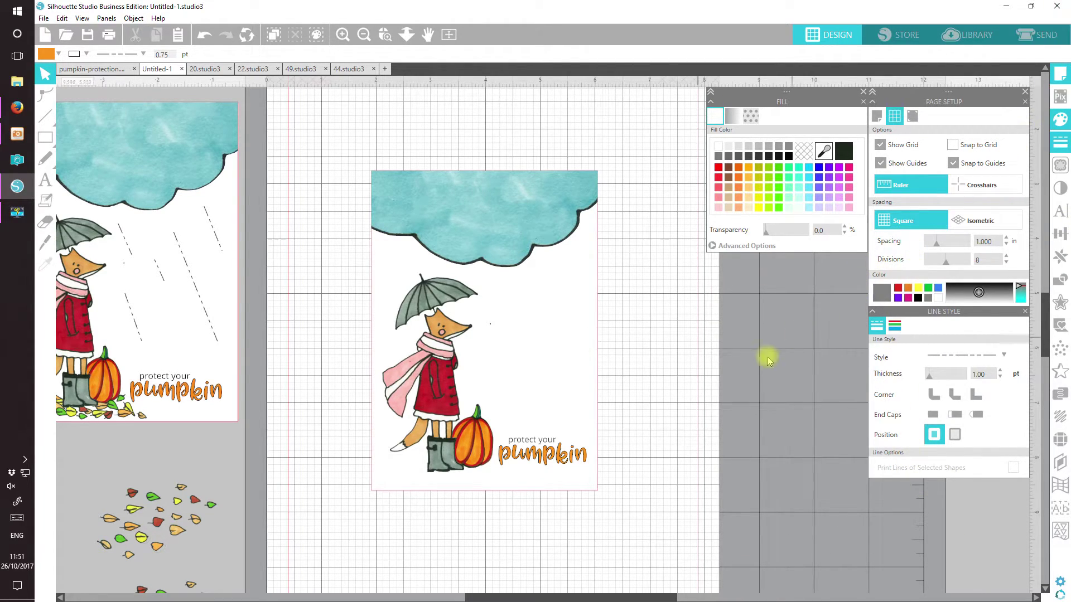
Draw two parallel slanted rain lines below the cloud's right half, about 0.83 by 2.14 in and 0.36 by 0.91 in.
{"action": "mouse_move", "coordinate": [47, 115]}
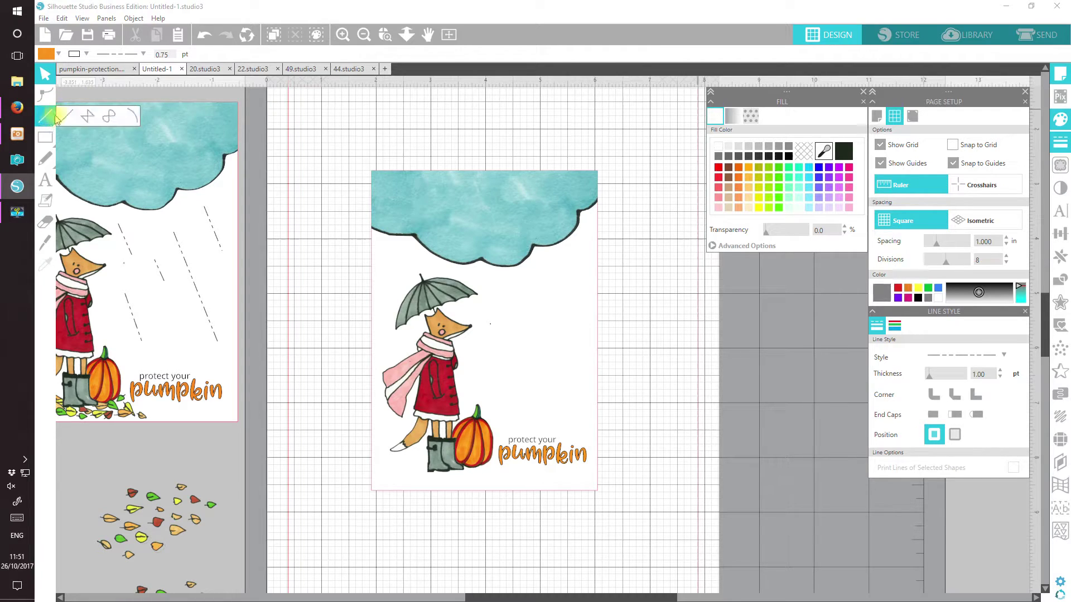
{"action": "left_click", "coordinate": [67, 118]}
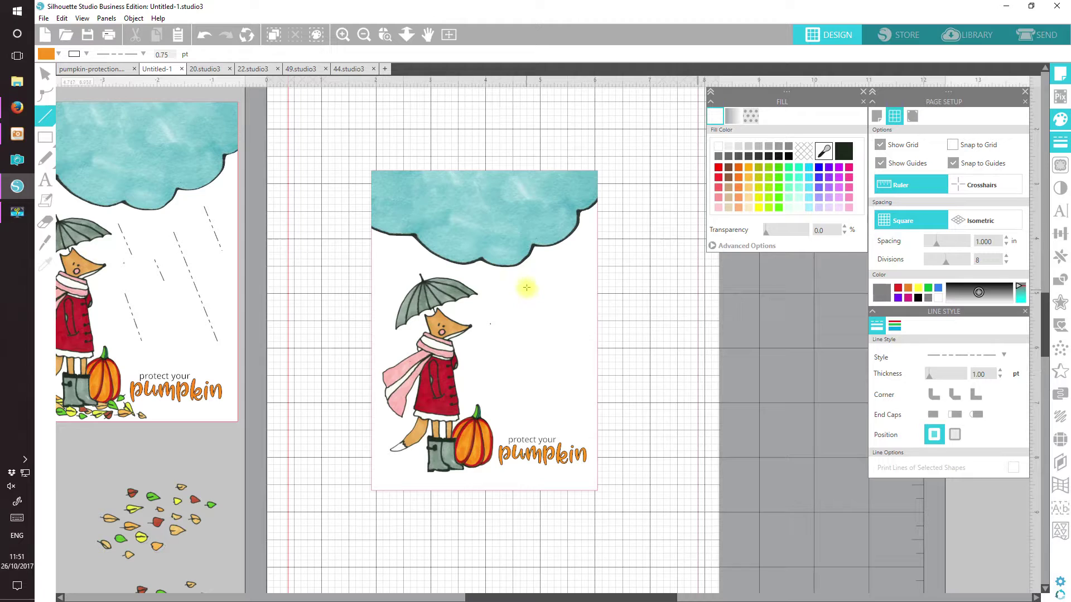
{"action": "mouse_move", "coordinate": [526, 280]}
{"action": "left_mouse_down"}
{"action": "mouse_move", "coordinate": [554, 375]}
{"action": "mouse_move", "coordinate": [573, 395]}
{"action": "left_mouse_up"}
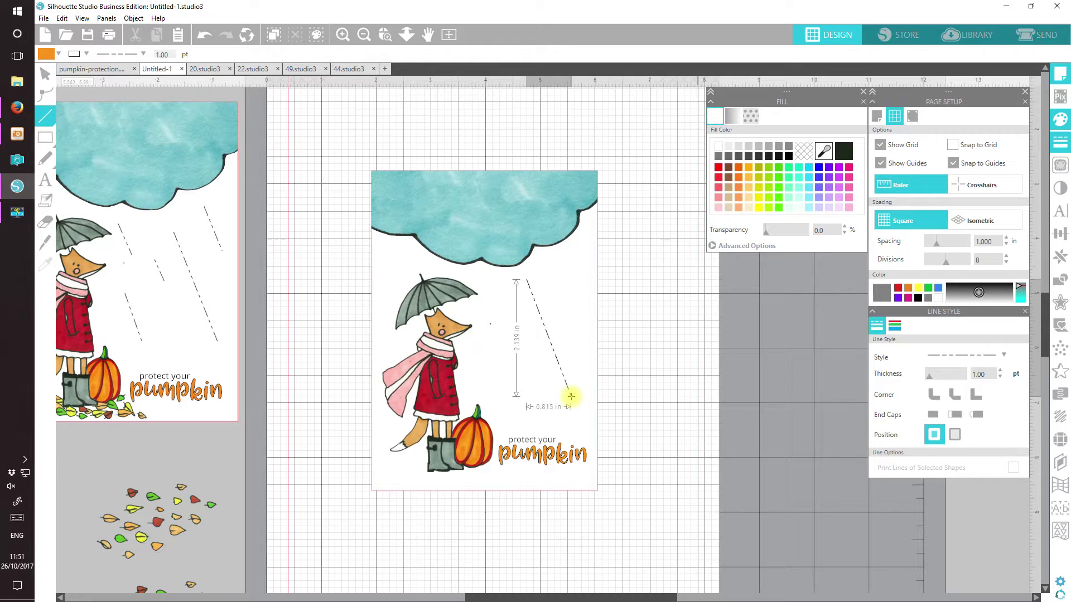
{"action": "left_click_drag", "start_coordinate": [571, 396], "coordinate": [572, 395]}
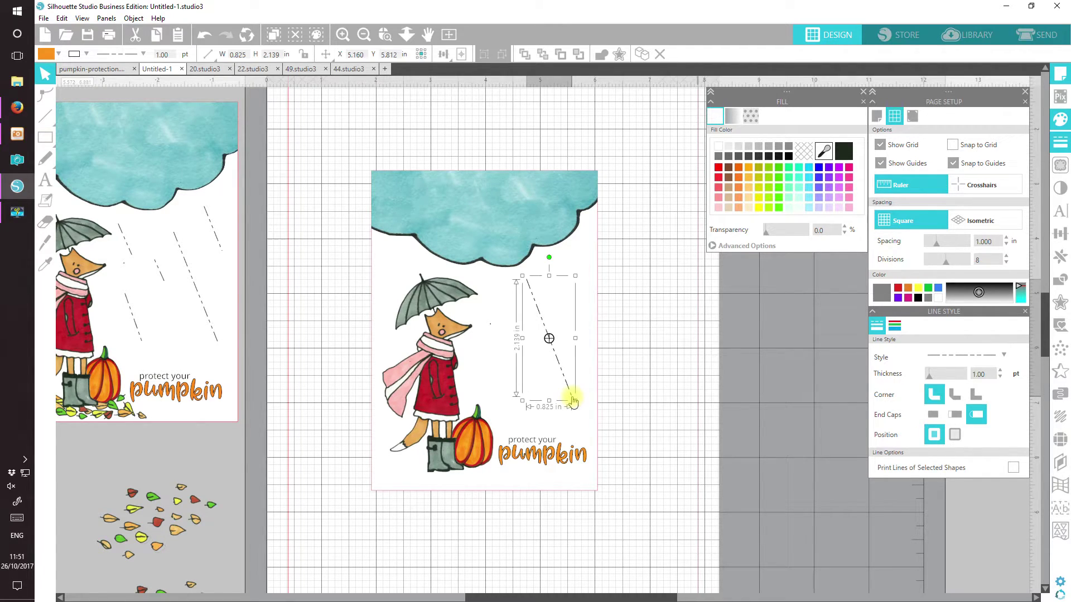
{"action": "left_click", "coordinate": [45, 116]}
{"action": "left_click_drag", "start_coordinate": [564, 260], "coordinate": [585, 311]}
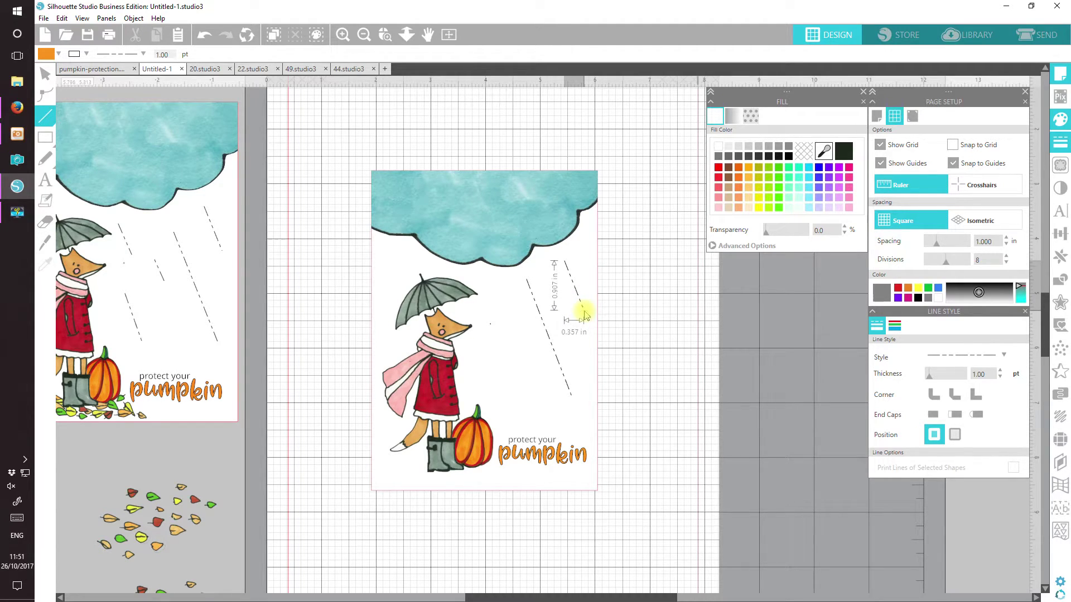
{"action": "left_click_drag", "start_coordinate": [583, 310], "coordinate": [584, 310]}
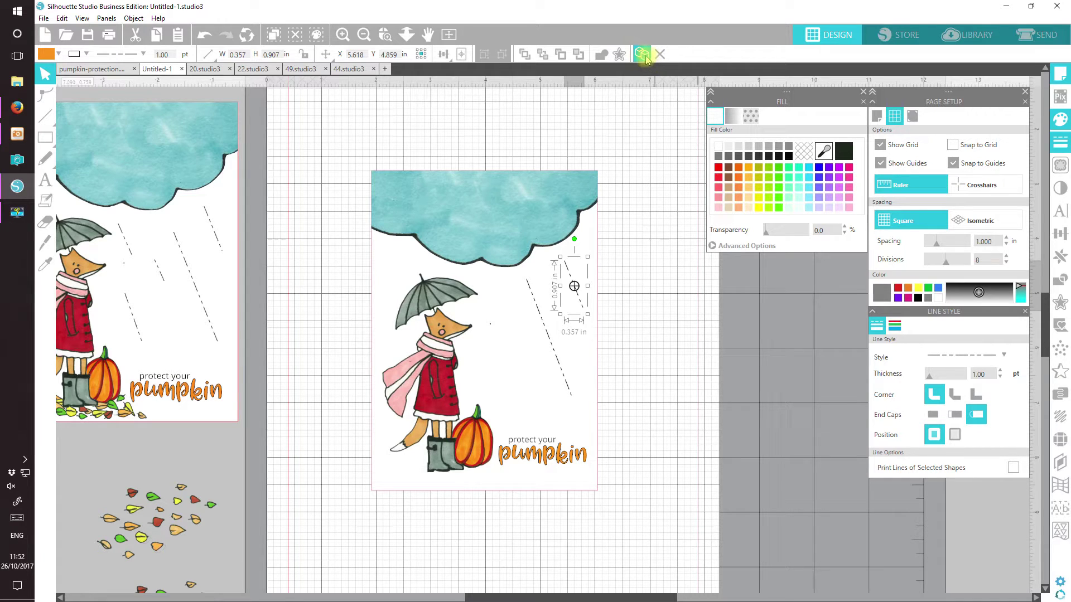
Make three more rain lines beside the fox by copying the short line, one scaled to about 0.18 by 0.46 in, two to 0.39 by 1.00 in.
{"action": "left_click_drag", "start_coordinate": [567, 272], "coordinate": [517, 326]}
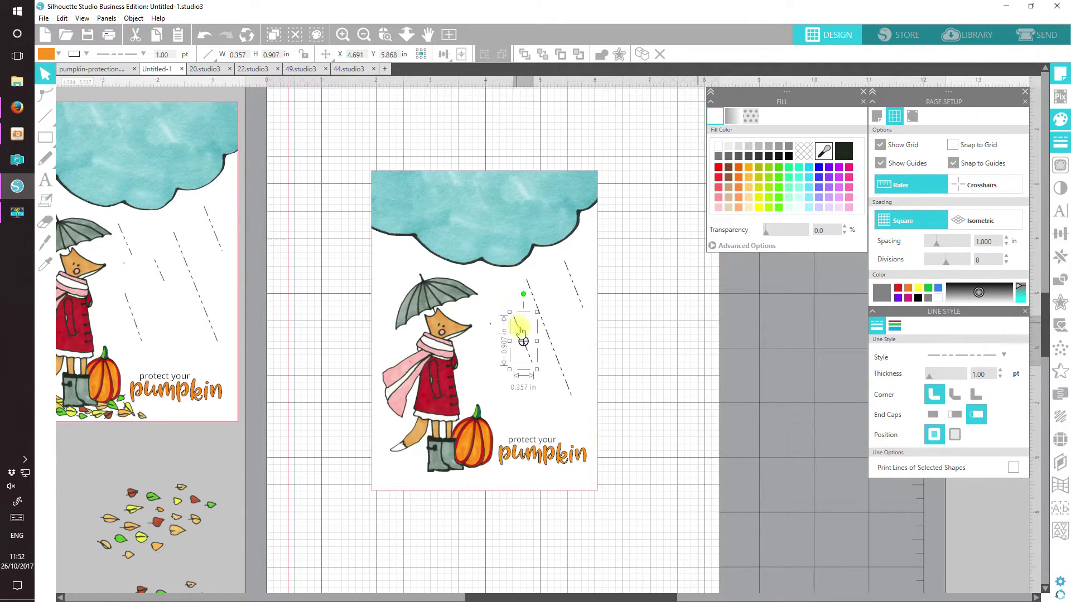
{"action": "left_click_drag", "start_coordinate": [537, 371], "coordinate": [528, 346]}
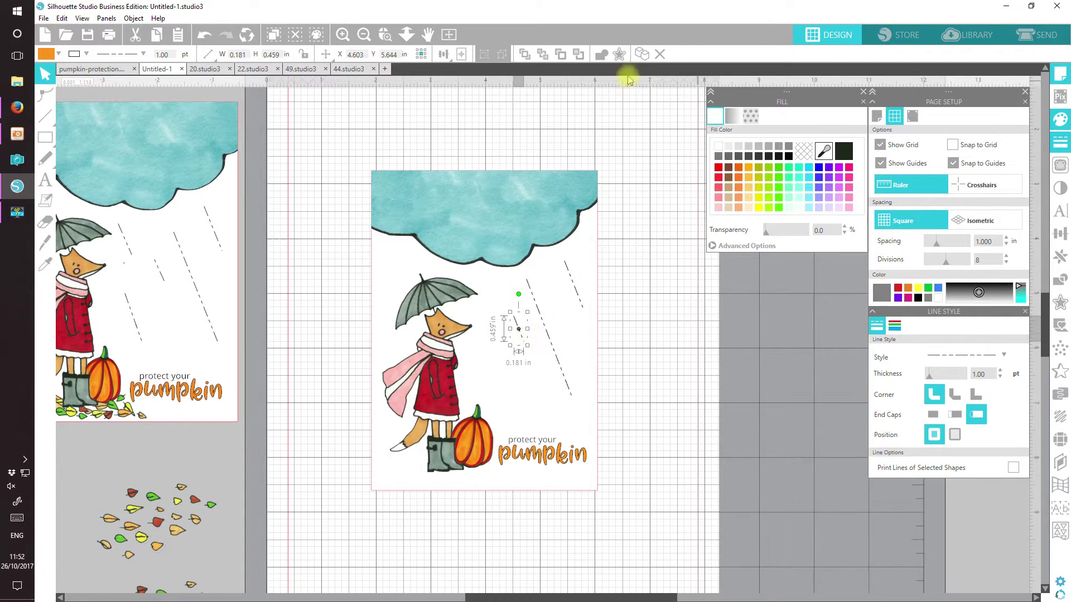
{"action": "left_click_drag", "start_coordinate": [514, 328], "coordinate": [487, 297]}
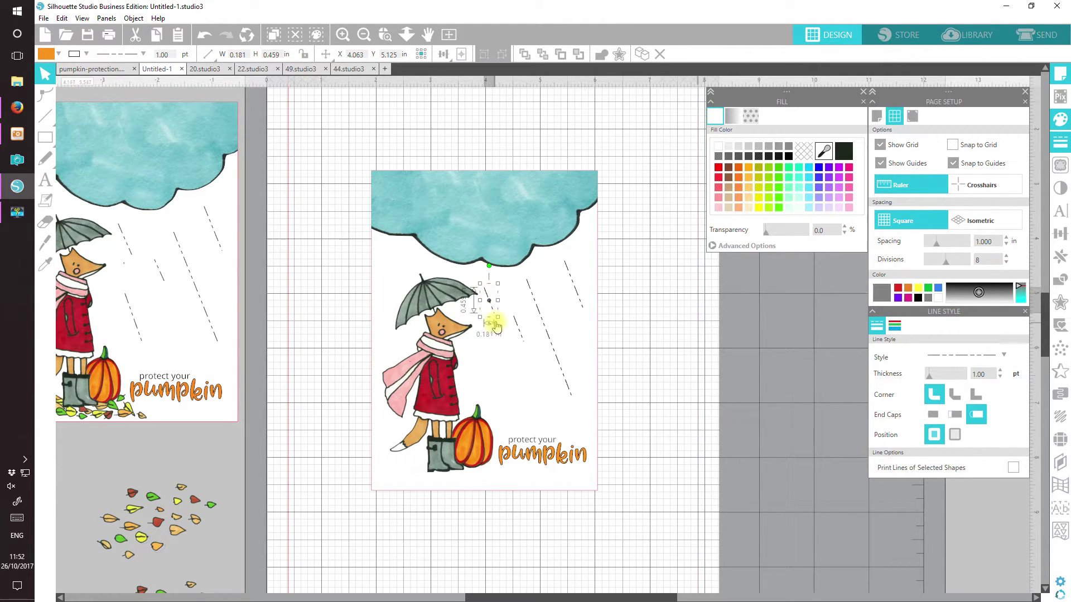
{"action": "left_click_drag", "start_coordinate": [498, 316], "coordinate": [507, 348]}
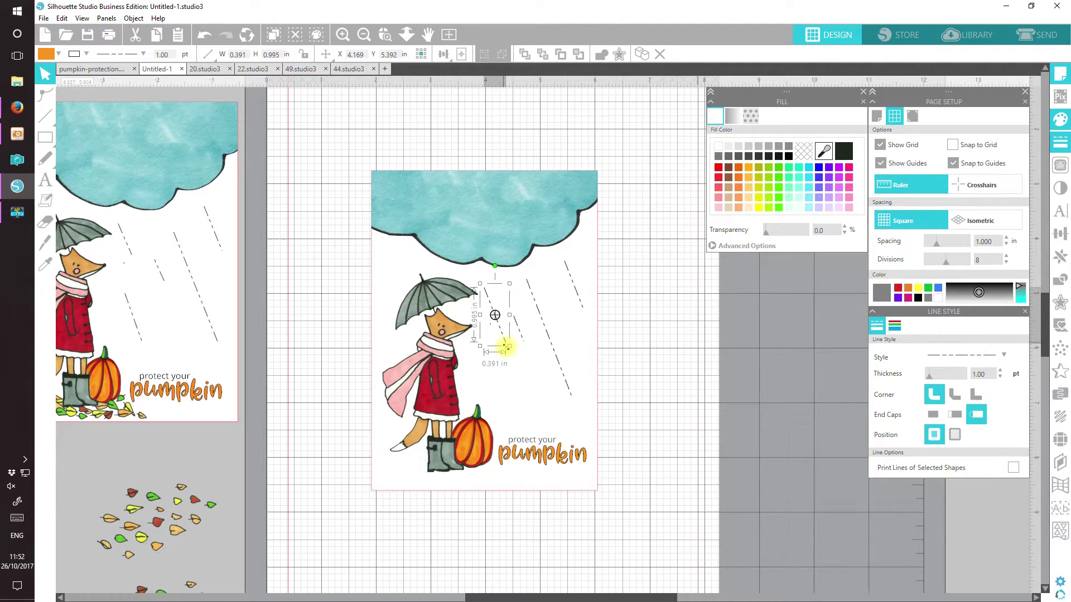
{"action": "left_click_drag", "start_coordinate": [480, 298], "coordinate": [491, 365]}
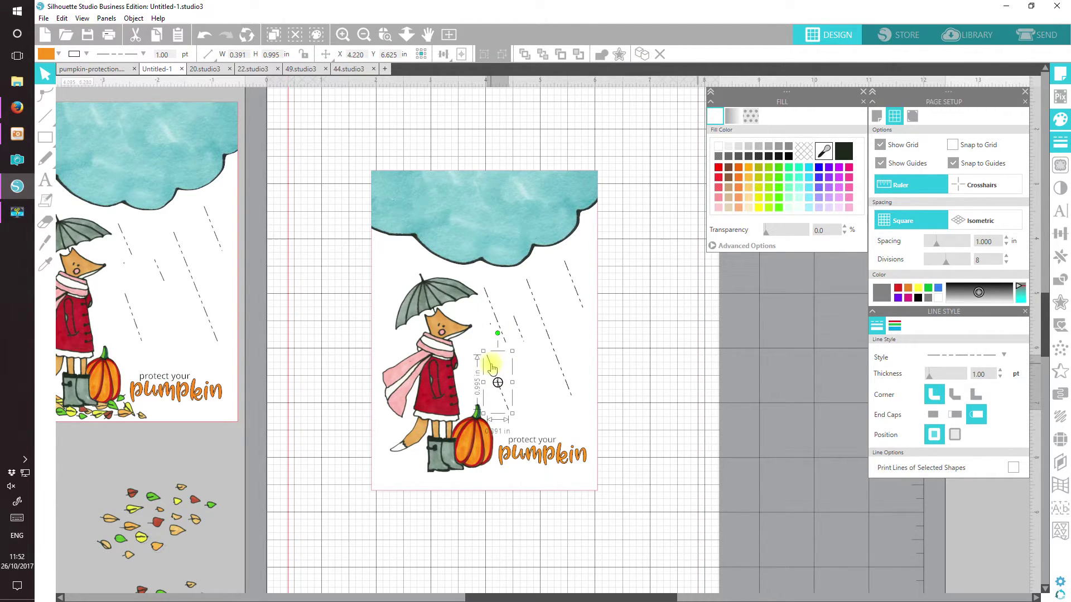
Space out the rain by moving the smallest line down and right, and the longest line slightly right.
{"action": "left_click", "coordinate": [518, 329]}
{"action": "left_click_drag", "start_coordinate": [518, 329], "coordinate": [532, 348]}
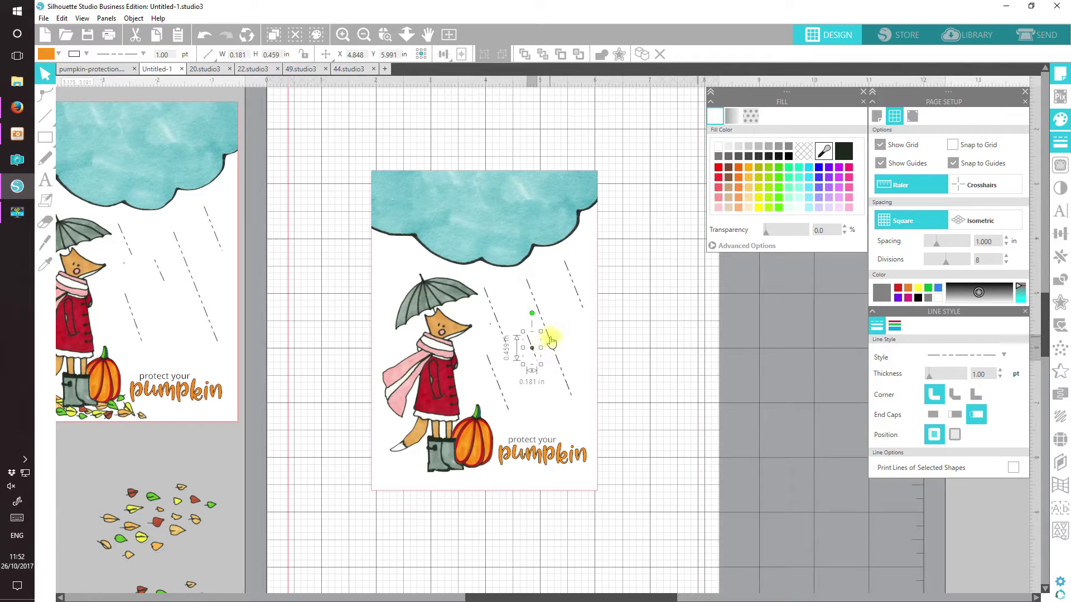
{"action": "left_click", "coordinate": [549, 338]}
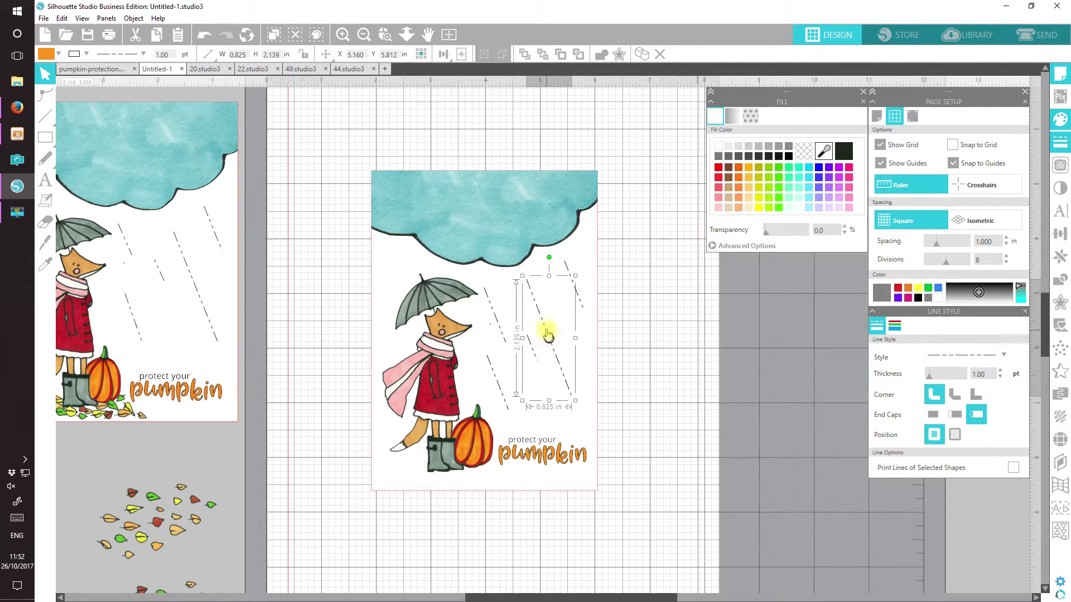
{"action": "left_click_drag", "start_coordinate": [540, 315], "coordinate": [549, 314]}
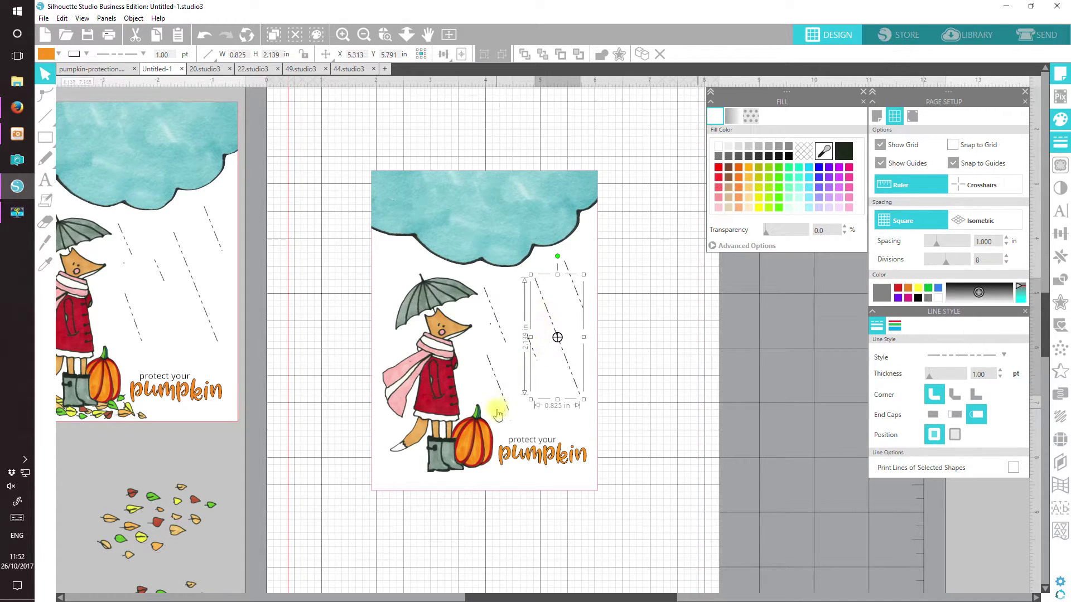
Duplicate the smallest rain line and place the copy between the cloud and the umbrella's left side.
{"action": "left_click", "coordinate": [531, 347]}
{"action": "left_click", "coordinate": [531, 347]}
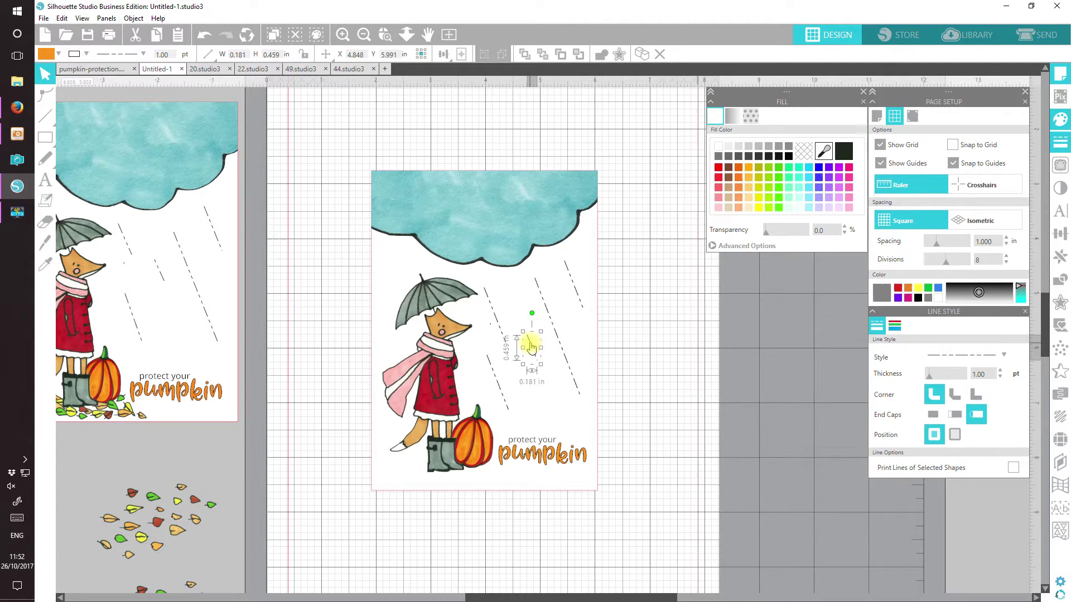
{"action": "left_click", "coordinate": [642, 54]}
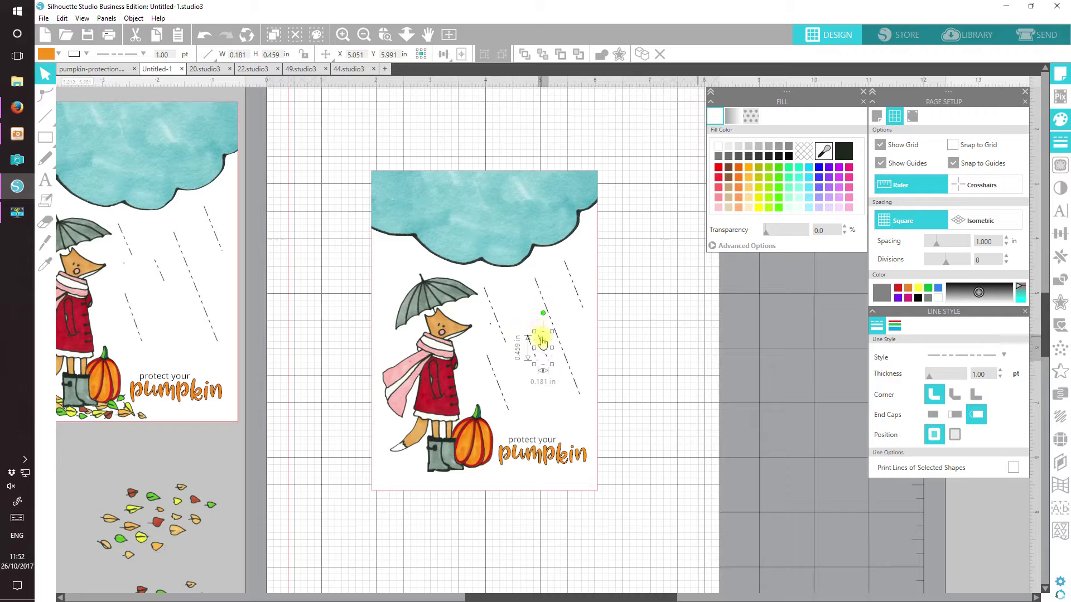
{"action": "left_click_drag", "start_coordinate": [540, 342], "coordinate": [393, 269]}
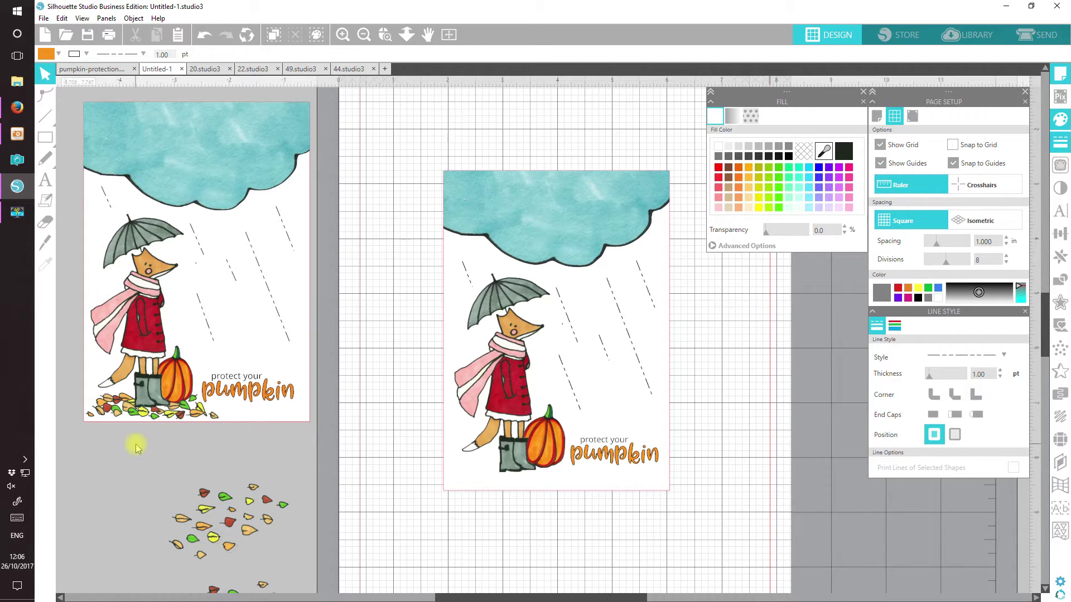
Ungroup the upper cluster of leaves below the sample card into separate leaves and deselect them.
{"action": "left_click_drag", "start_coordinate": [136, 448], "coordinate": [16, 13]}
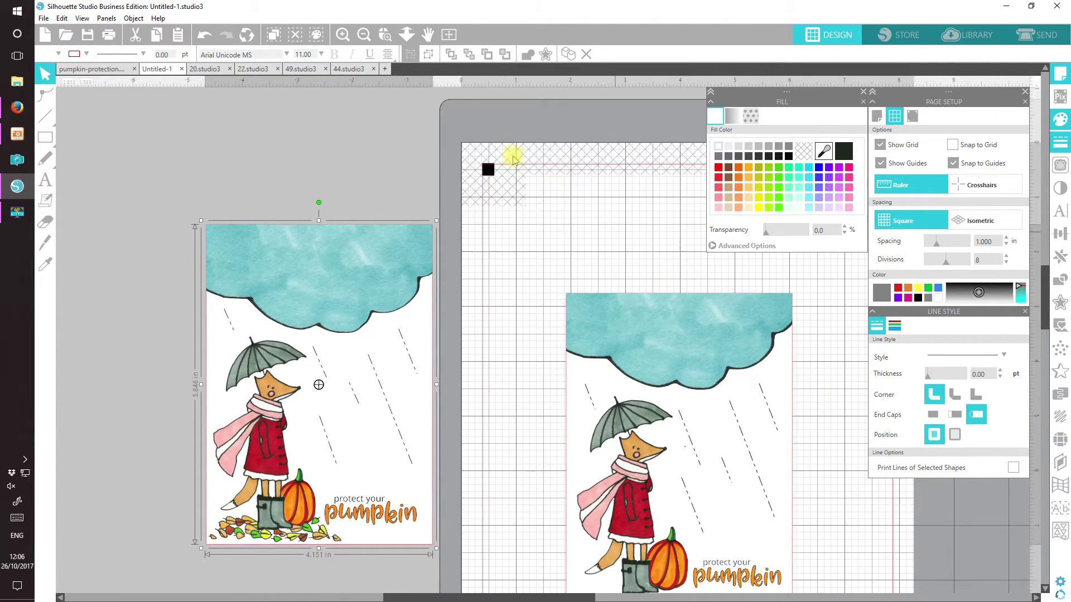
{"action": "left_click", "coordinate": [454, 37]}
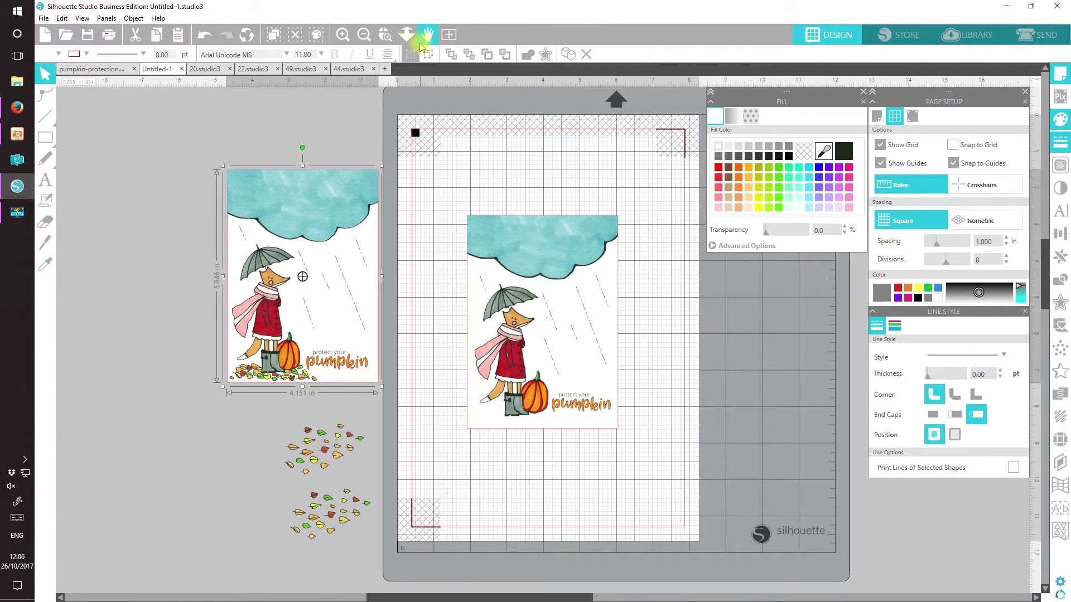
{"action": "left_click", "coordinate": [350, 35]}
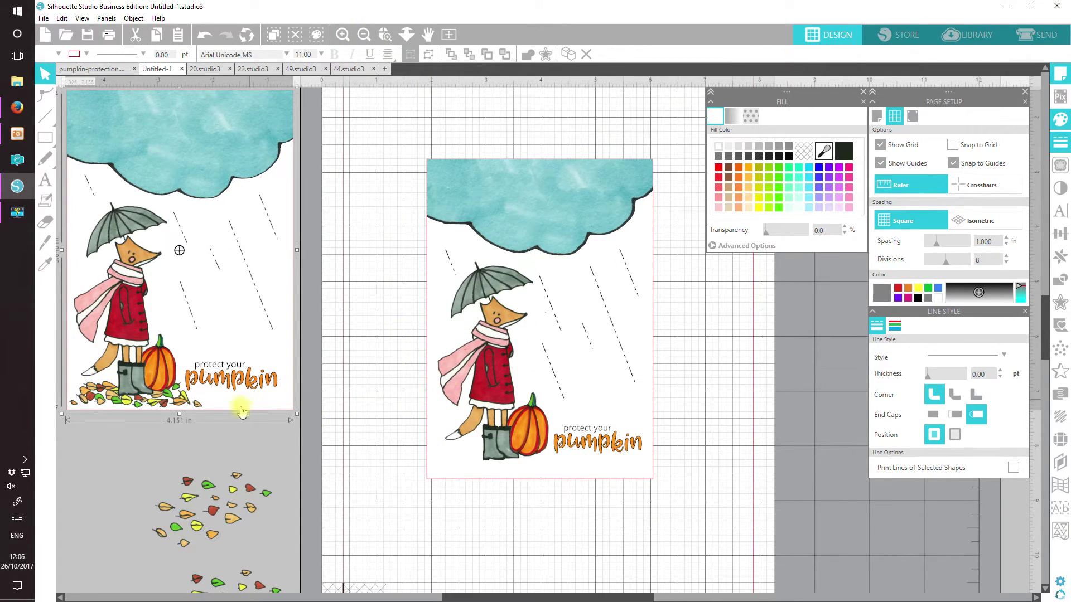
{"action": "left_click", "coordinate": [263, 524]}
{"action": "left_click", "coordinate": [267, 523]}
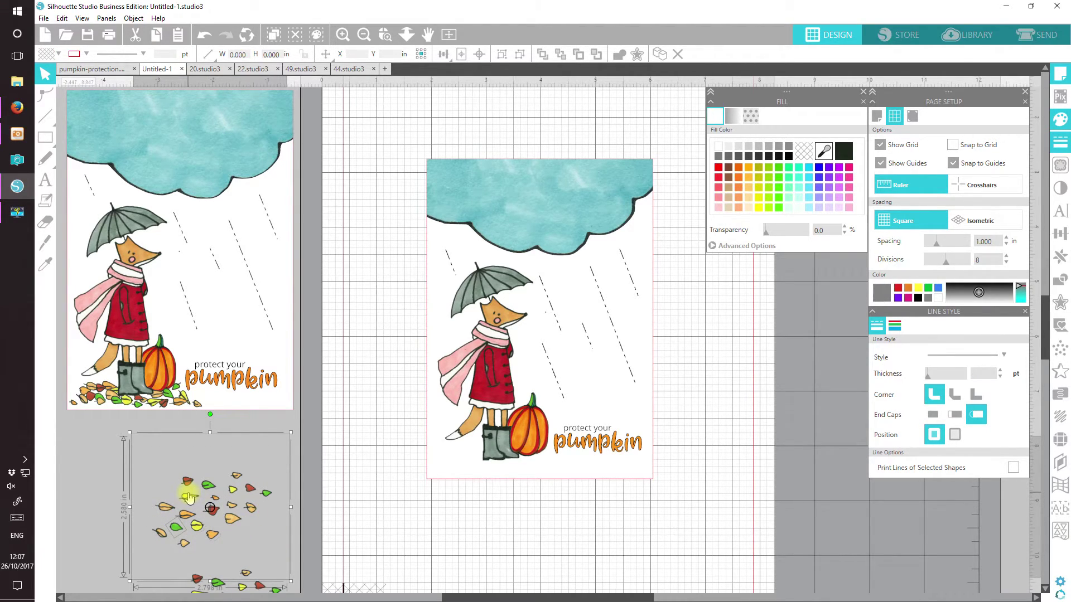
{"action": "left_click", "coordinate": [508, 54]}
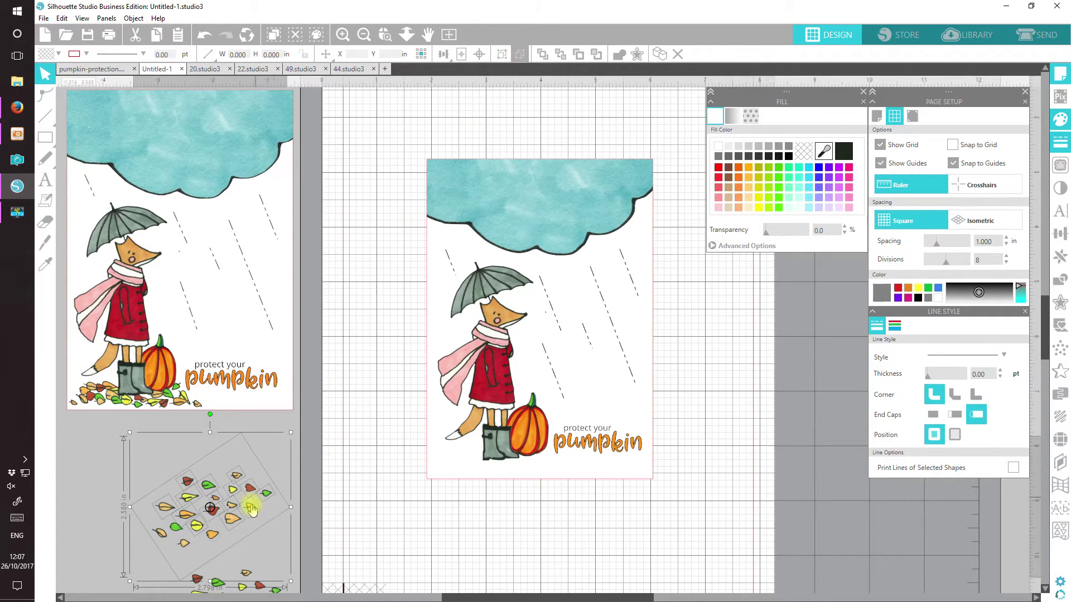
{"action": "left_click", "coordinate": [310, 563]}
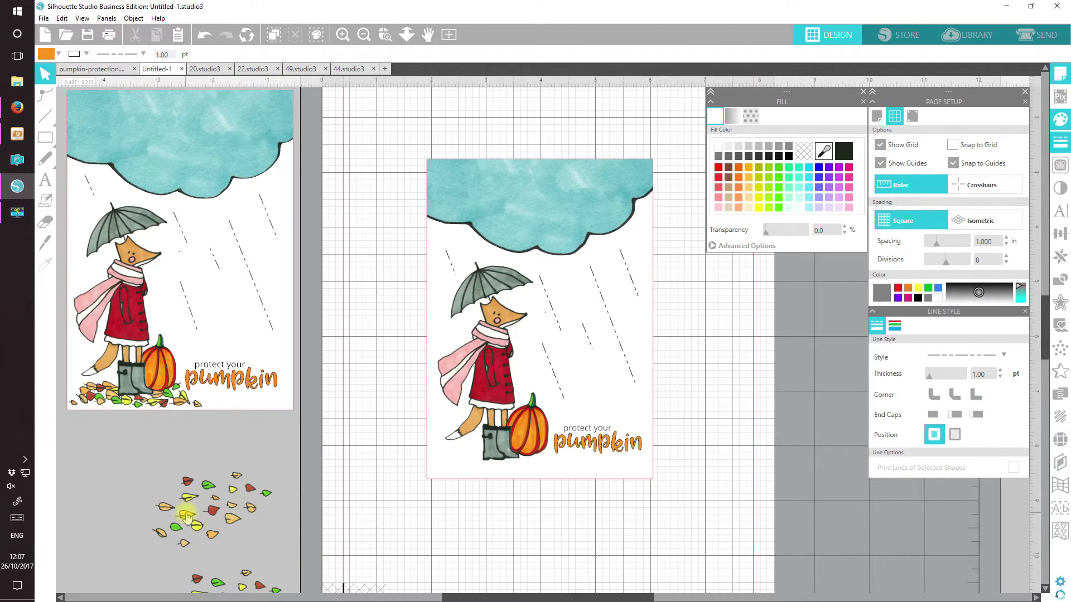
Move an orange leaf and a yellow leaf from the loose cluster to the fox's left boot on the new card, rotating the yellow one.
{"action": "left_click_drag", "start_coordinate": [187, 518], "coordinate": [487, 442]}
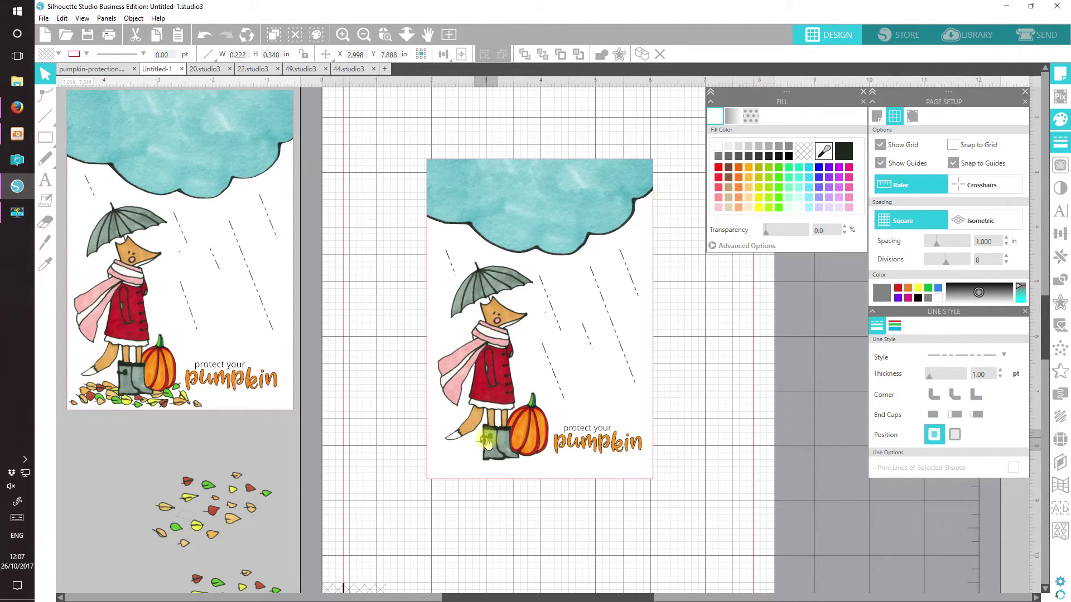
{"action": "mouse_move", "coordinate": [487, 442]}
{"action": "left_mouse_down"}
{"action": "mouse_move", "coordinate": [477, 447]}
{"action": "mouse_move", "coordinate": [505, 444]}
{"action": "mouse_move", "coordinate": [490, 447]}
{"action": "mouse_move", "coordinate": [500, 465]}
{"action": "mouse_move", "coordinate": [480, 462]}
{"action": "left_mouse_up"}
{"action": "key", "text": "Escape"}
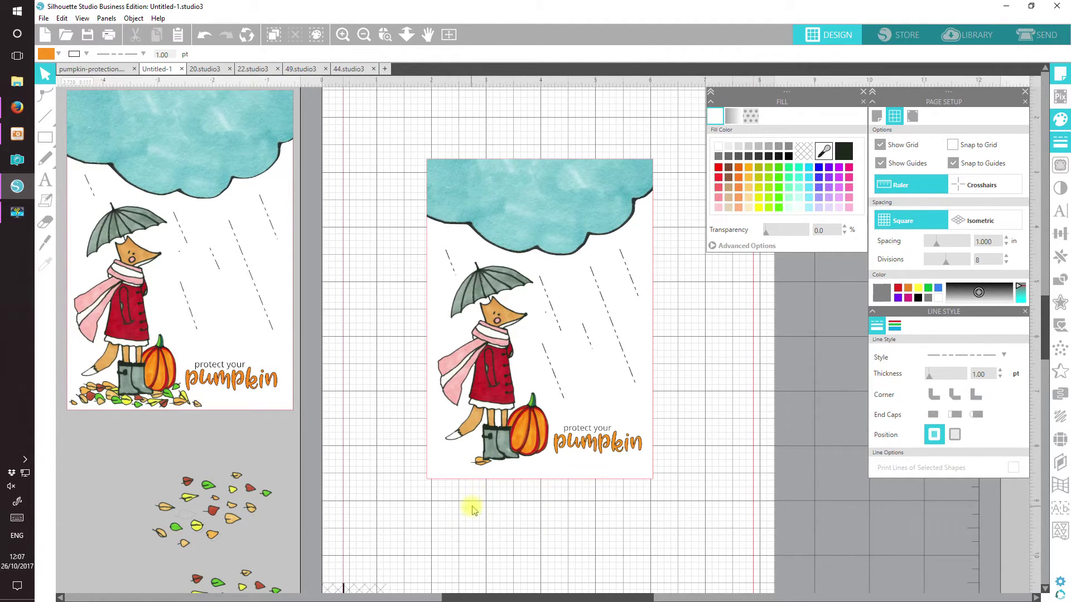
{"action": "left_click", "coordinate": [480, 465]}
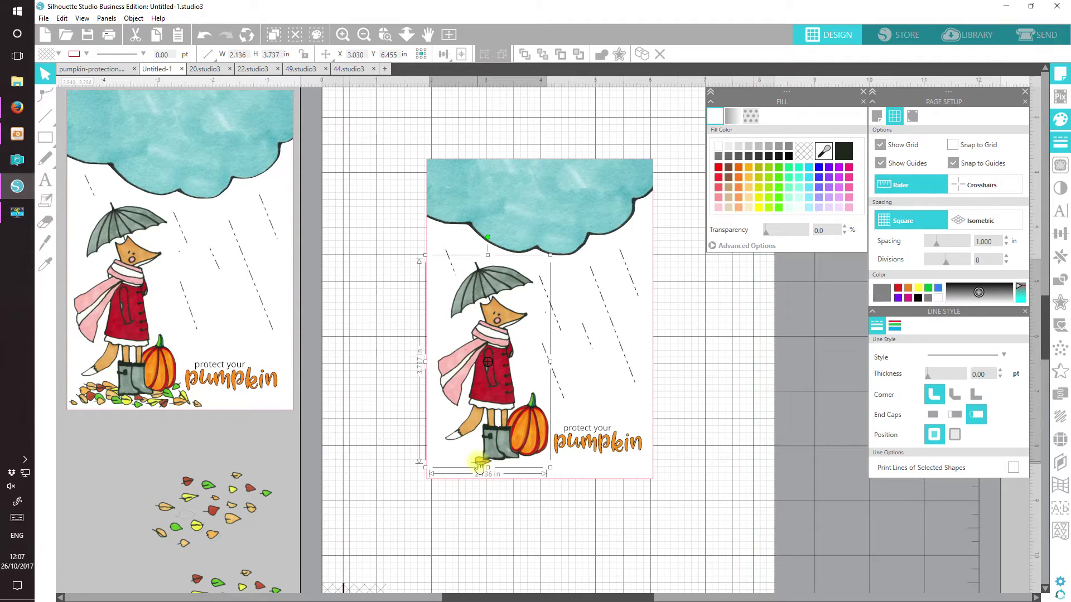
{"action": "left_click", "coordinate": [524, 530]}
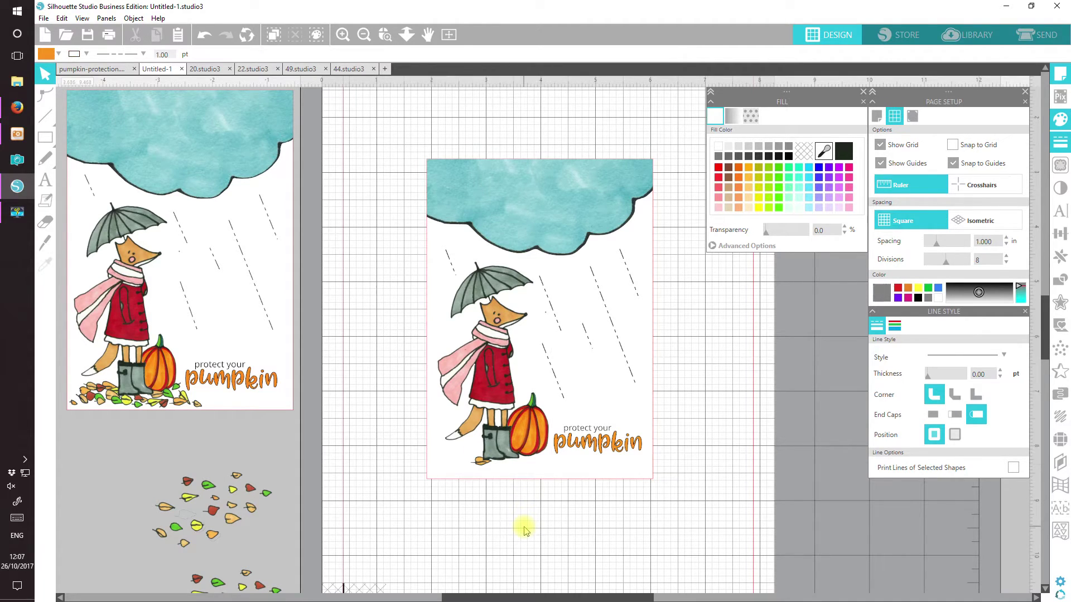
{"action": "left_click", "coordinate": [188, 498]}
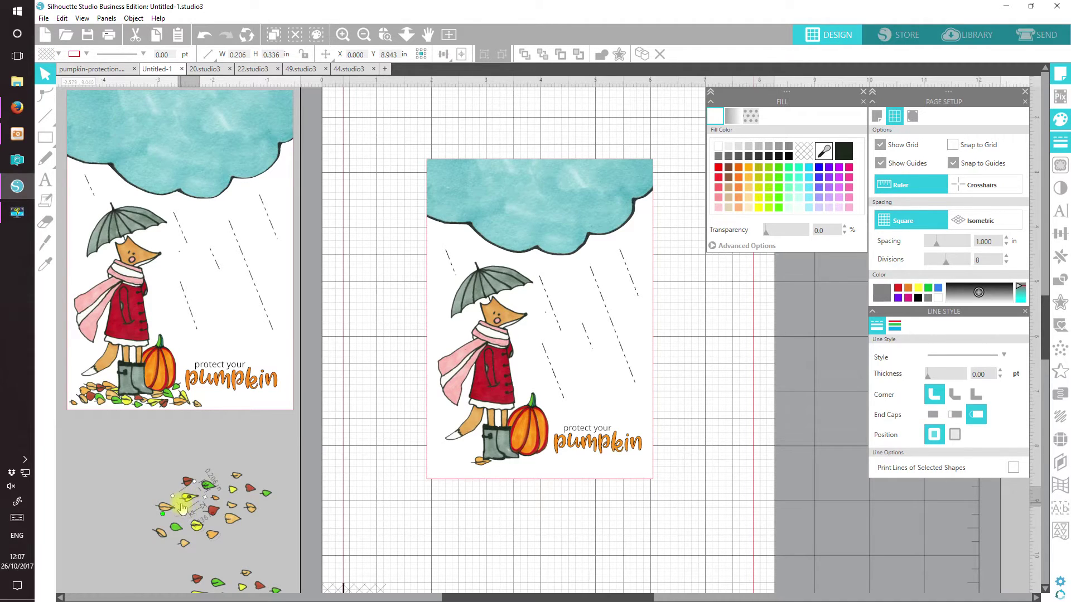
{"action": "left_click_drag", "start_coordinate": [163, 513], "coordinate": [485, 462]}
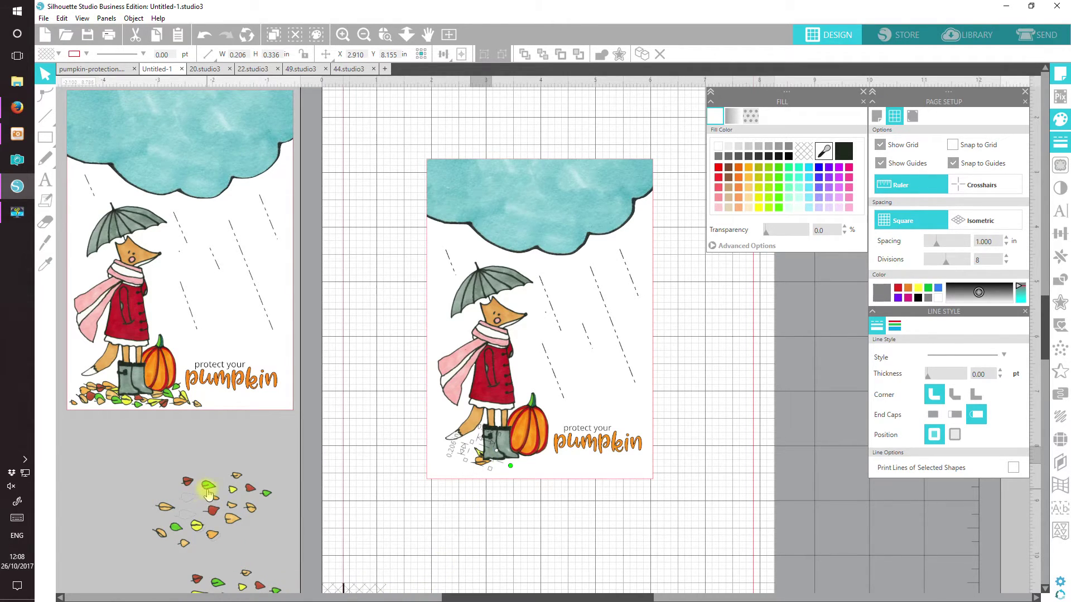
Move a green leaf and a red leaf from the loose cluster to the ground beneath the fox's boots.
{"action": "left_click_drag", "start_coordinate": [208, 494], "coordinate": [494, 467]}
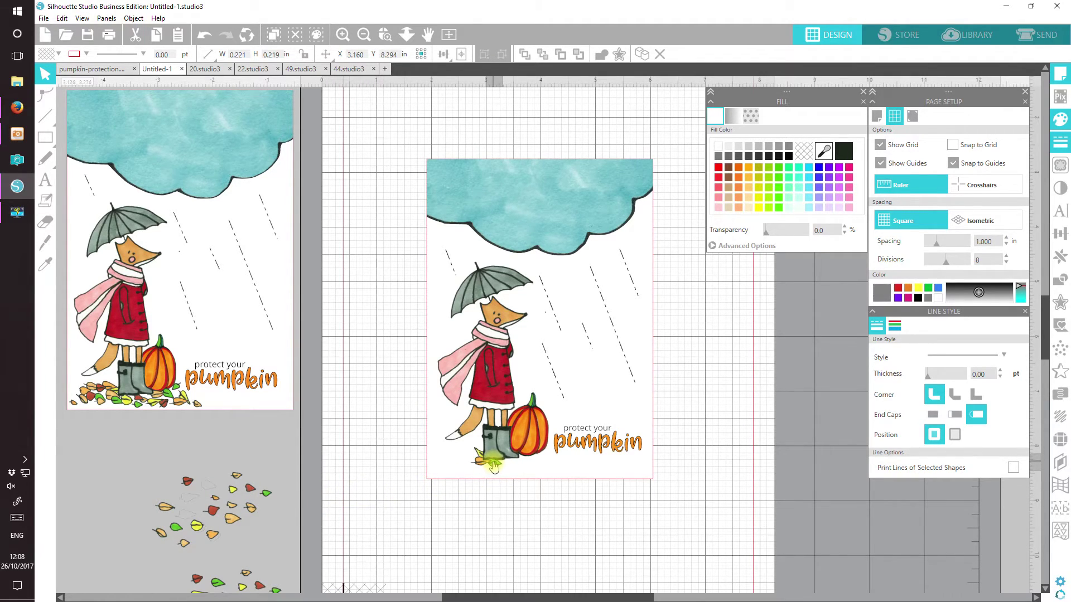
{"action": "left_click_drag", "start_coordinate": [494, 467], "coordinate": [493, 466]}
{"action": "key", "text": "Escape"}
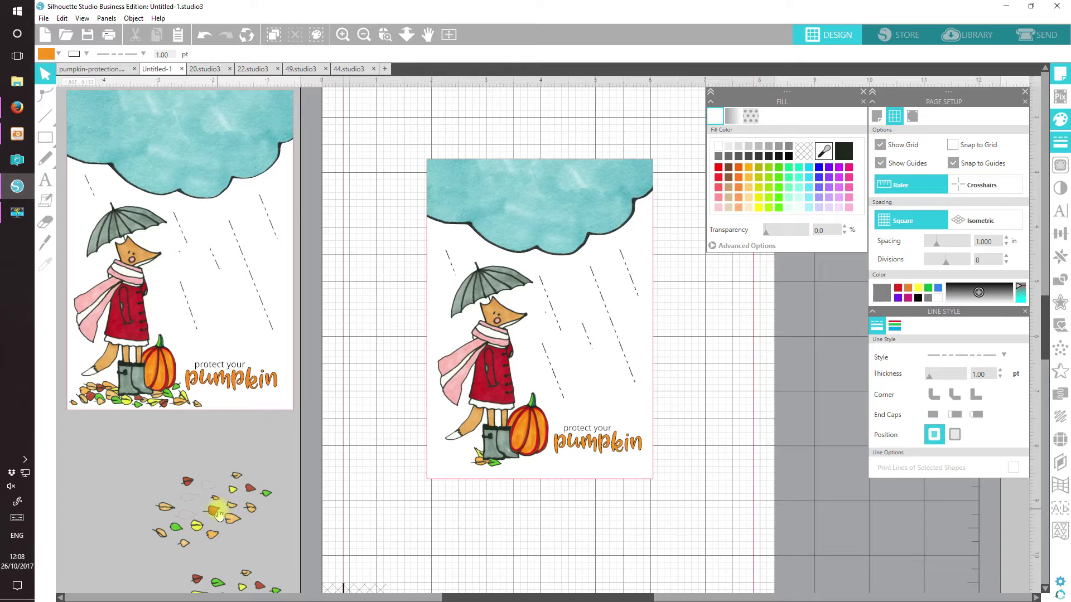
{"action": "left_click_drag", "start_coordinate": [215, 513], "coordinate": [504, 466]}
{"action": "left_click", "coordinate": [498, 574]}
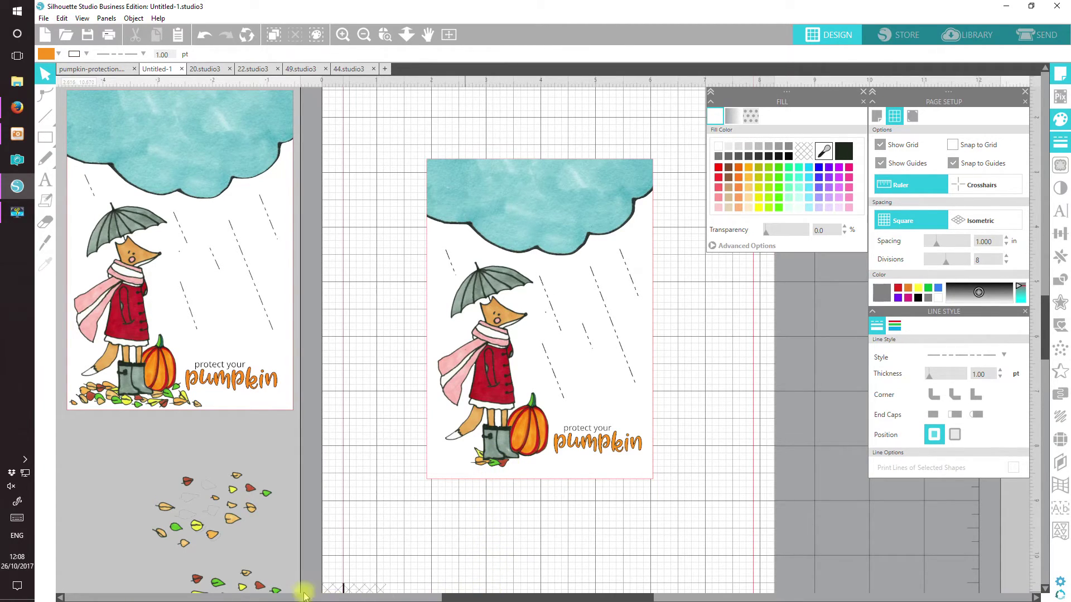
Place a yellow leaf beneath the fox's right boot and a green leaf at the pumpkin's base, then deselect.
{"action": "left_click_drag", "start_coordinate": [204, 533], "coordinate": [511, 470]}
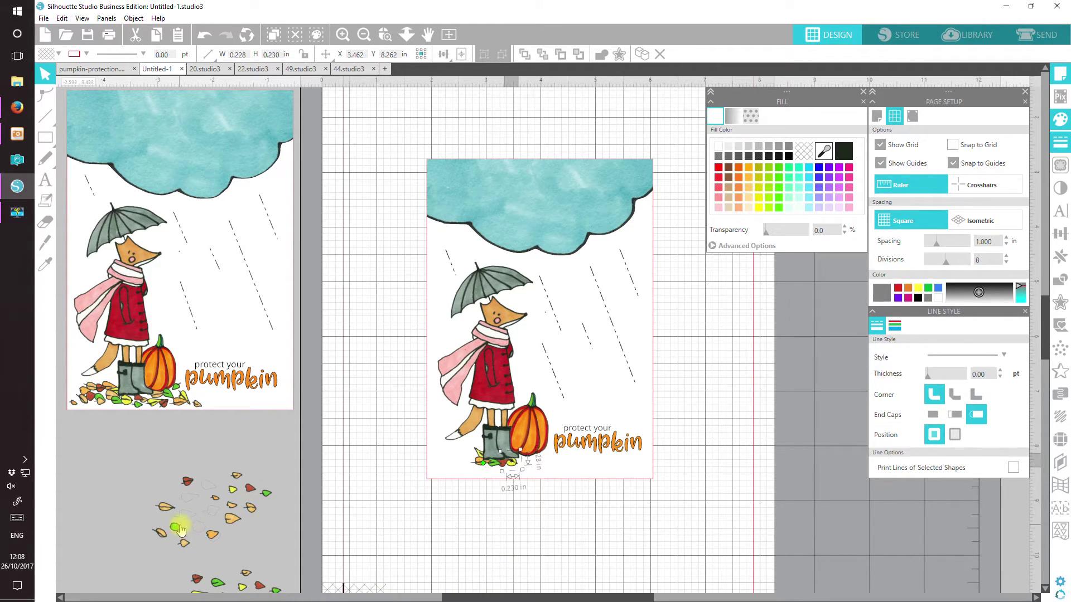
{"action": "left_click_drag", "start_coordinate": [179, 530], "coordinate": [526, 462]}
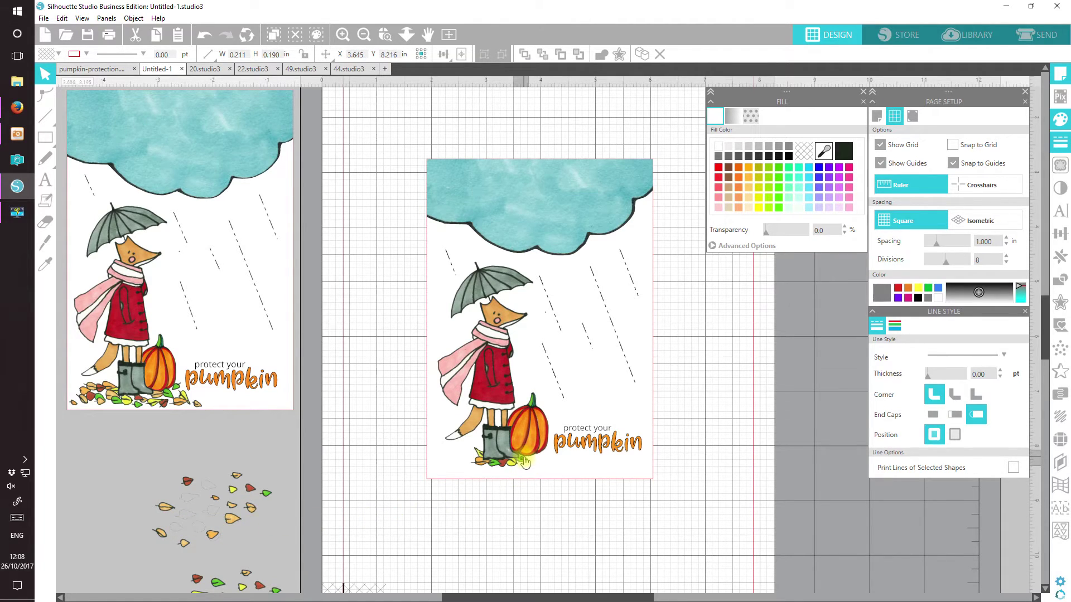
{"action": "left_click", "coordinate": [525, 462]}
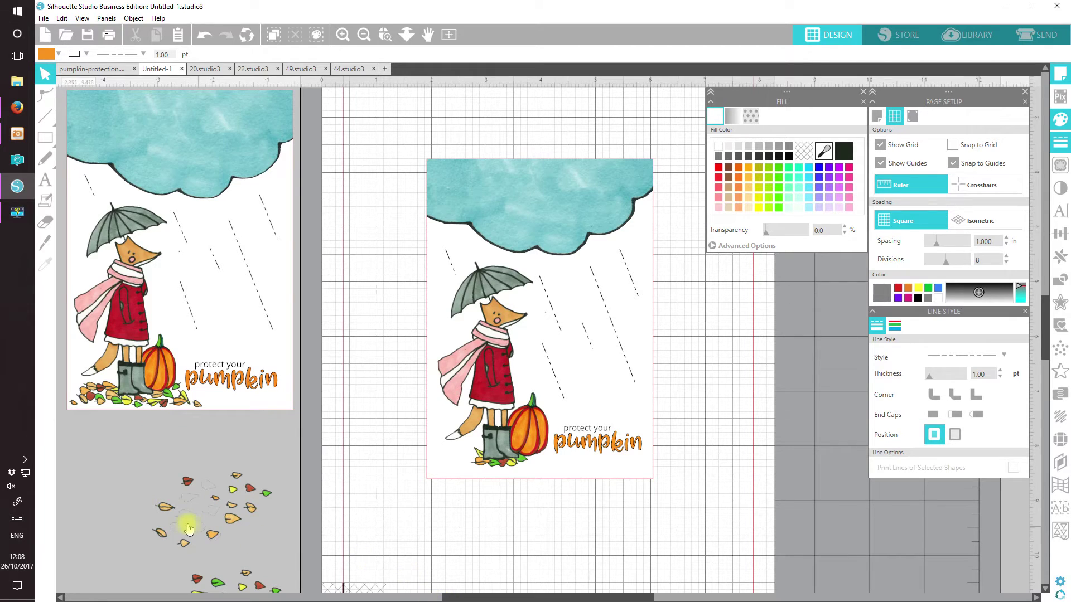
Place a rotated orange leaf below the fox's tail and a rotated red leaf near the card's lower-left corner.
{"action": "left_click_drag", "start_coordinate": [167, 507], "coordinate": [463, 463]}
{"action": "left_click", "coordinate": [405, 530]}
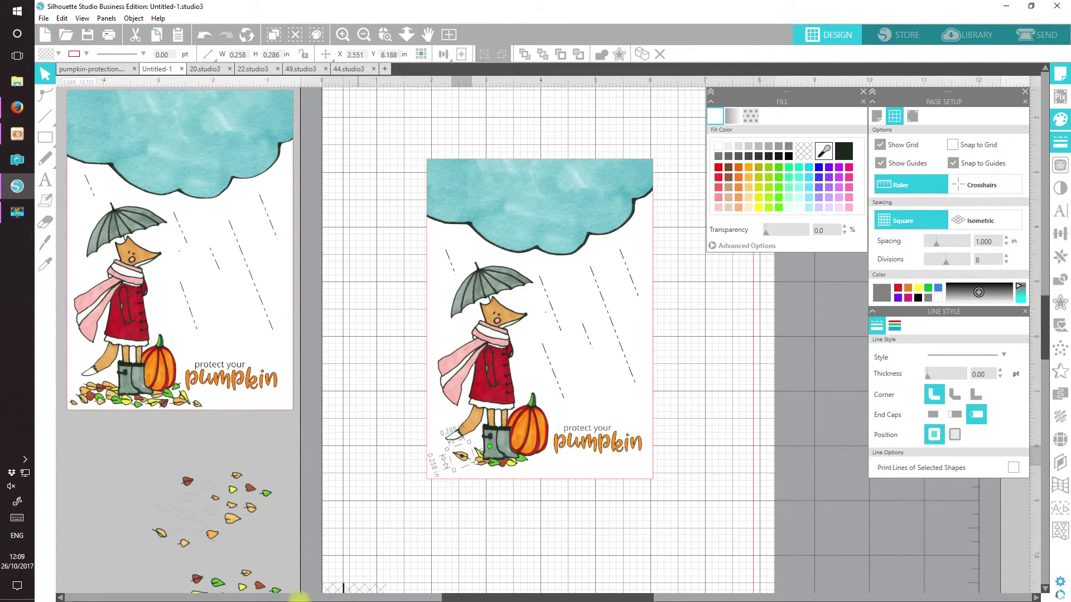
{"action": "left_click_drag", "start_coordinate": [187, 480], "coordinate": [322, 486]}
{"action": "left_click", "coordinate": [490, 508]}
{"action": "left_click", "coordinate": [493, 515]}
{"action": "left_click_drag", "start_coordinate": [469, 529], "coordinate": [533, 485]}
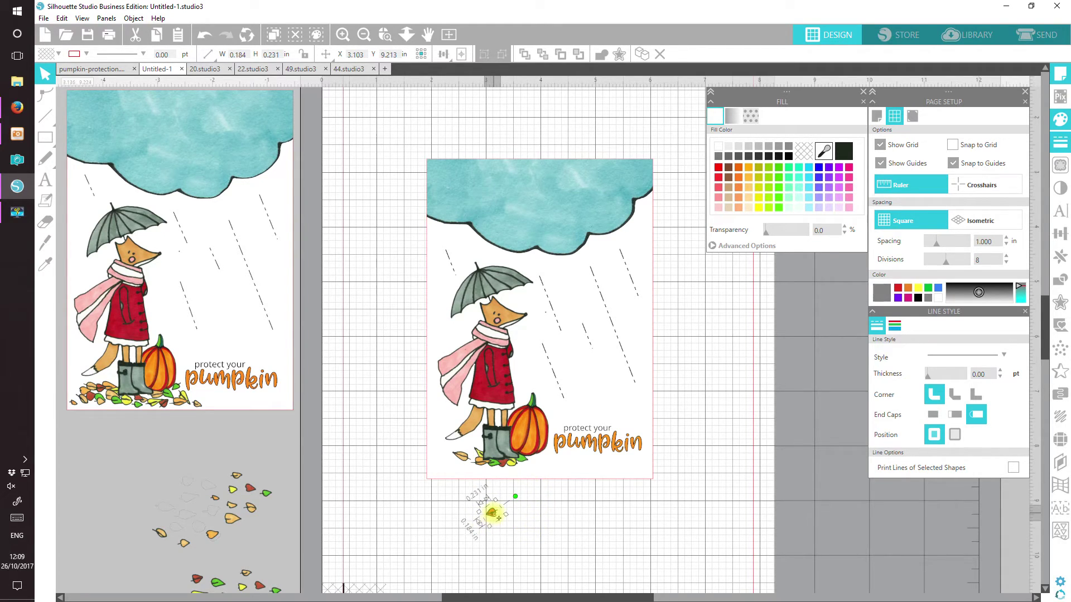
{"action": "left_click_drag", "start_coordinate": [494, 516], "coordinate": [452, 473]}
Place a green leaf beside the lower-left red leaf and a small orange leaf near the card's left edge.
{"action": "left_click", "coordinate": [269, 497]}
{"action": "left_click_drag", "start_coordinate": [268, 497], "coordinate": [437, 464]}
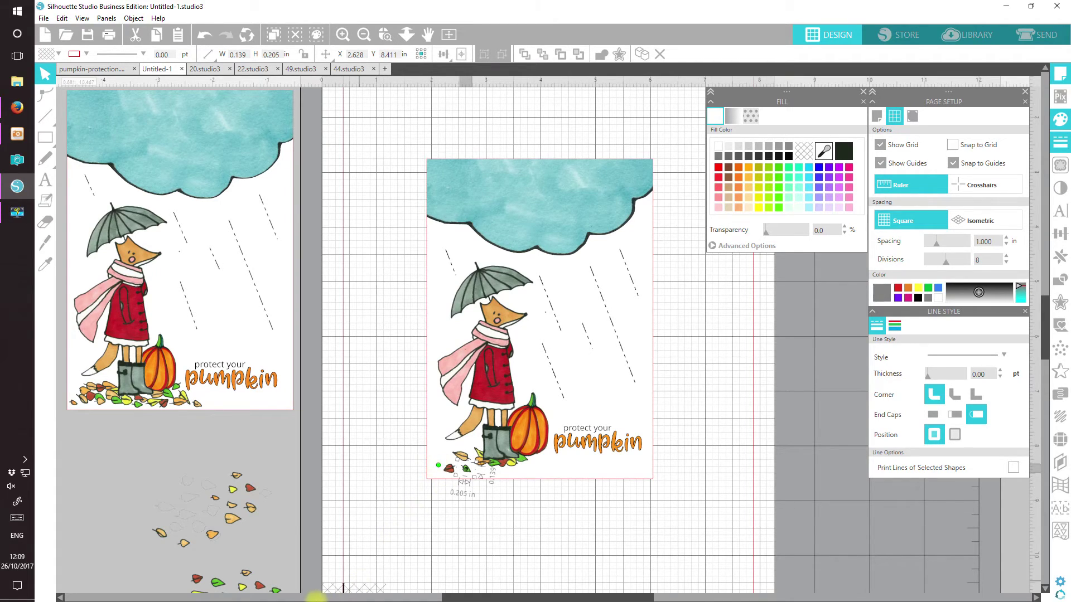
{"action": "left_click_drag", "start_coordinate": [237, 477], "coordinate": [442, 460]}
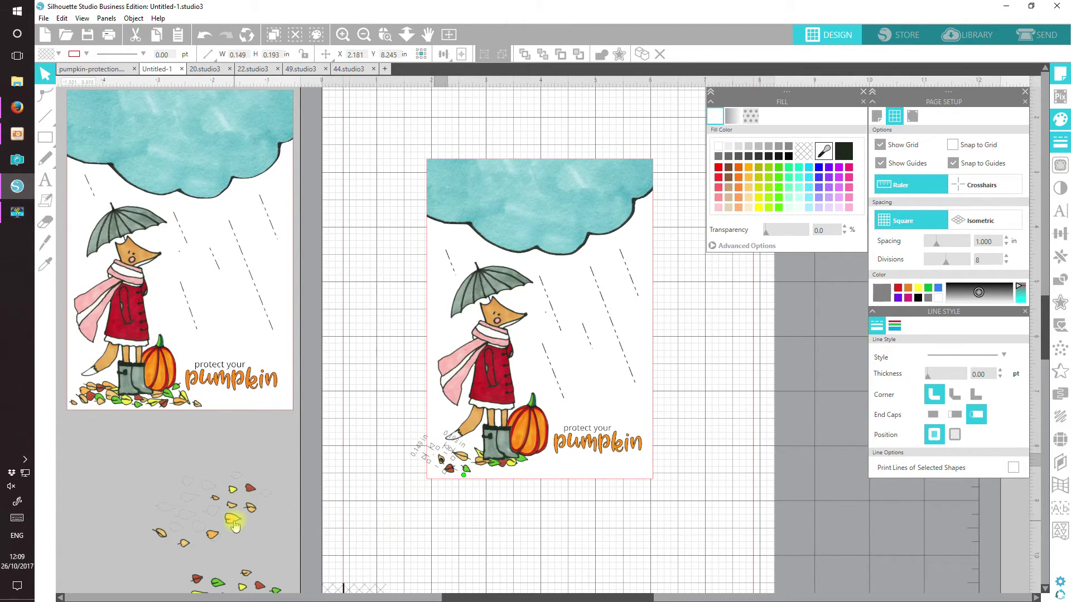
Flip the remaining red leaf of the upper cluster horizontally and place it below the pumpkin.
{"action": "left_click", "coordinate": [252, 493]}
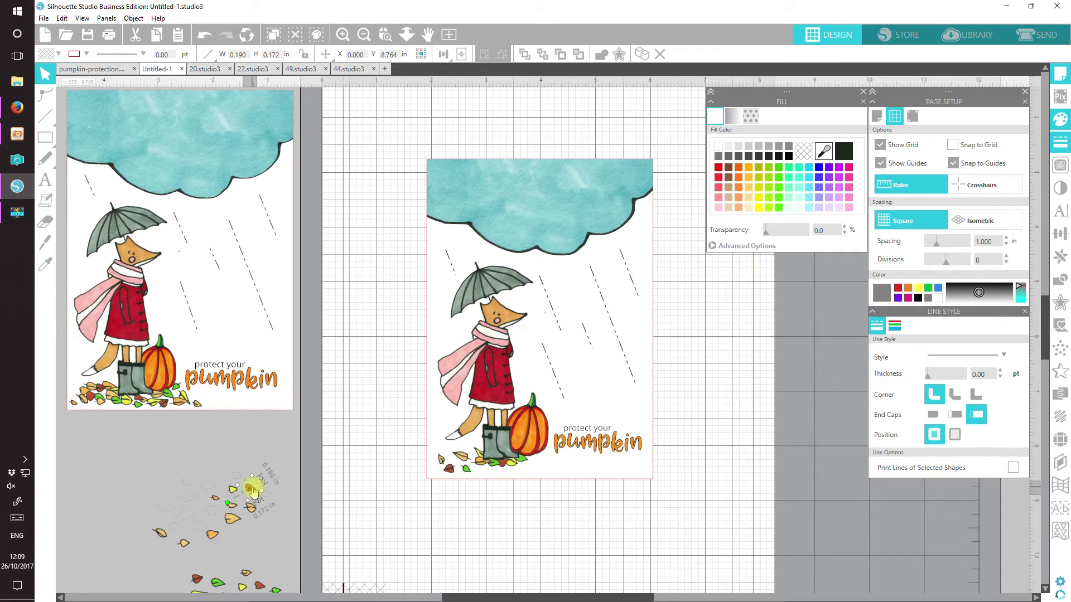
{"action": "left_click_drag", "start_coordinate": [252, 493], "coordinate": [283, 464]}
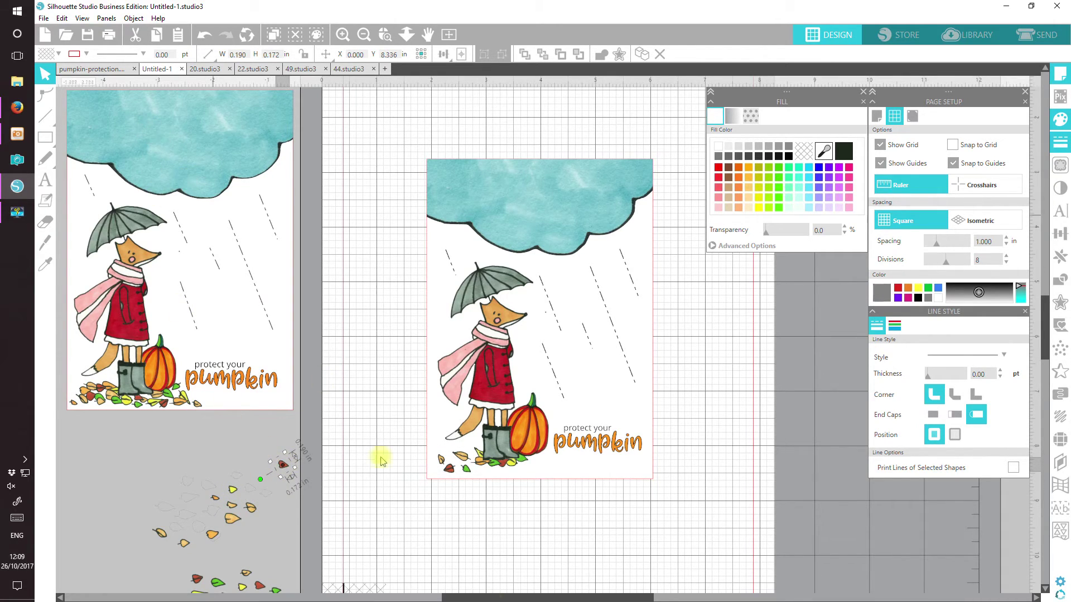
{"action": "left_click", "coordinate": [138, 18]}
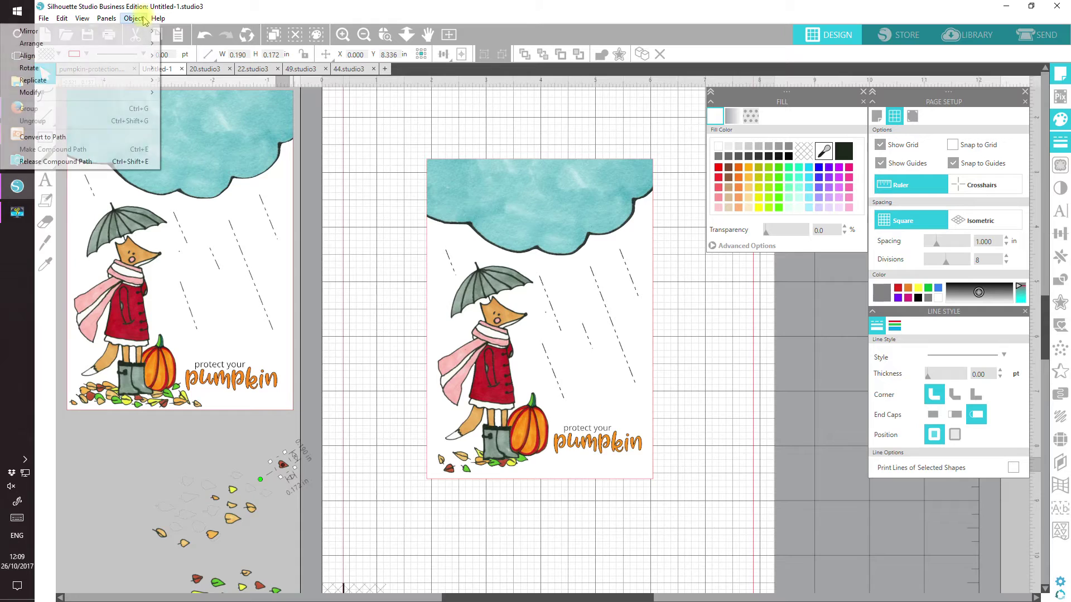
{"action": "mouse_move", "coordinate": [149, 32]}
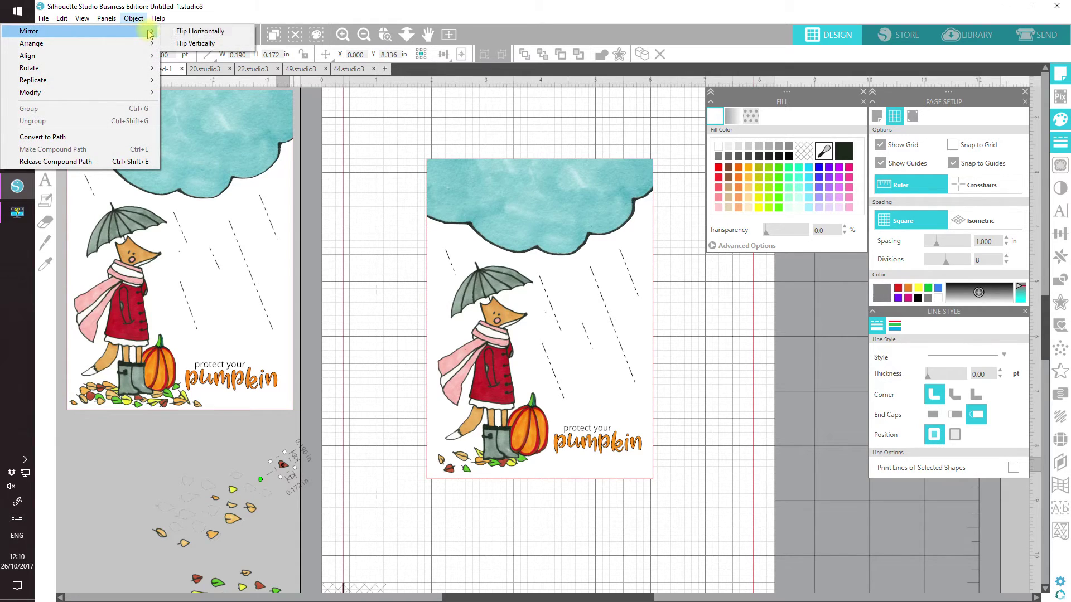
{"action": "left_click", "coordinate": [202, 32]}
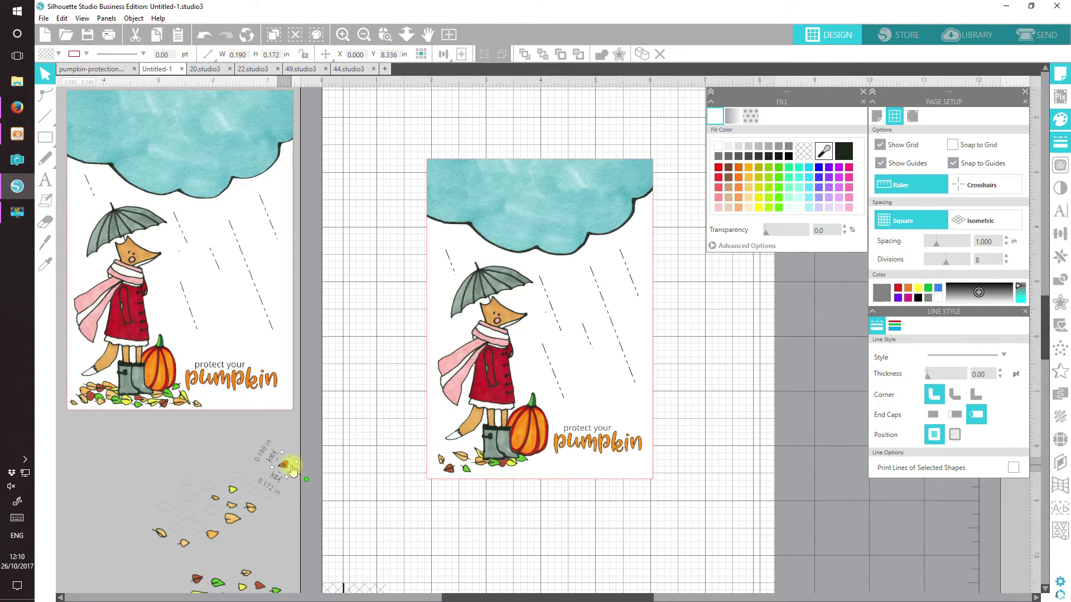
{"action": "left_click_drag", "start_coordinate": [284, 469], "coordinate": [521, 475]}
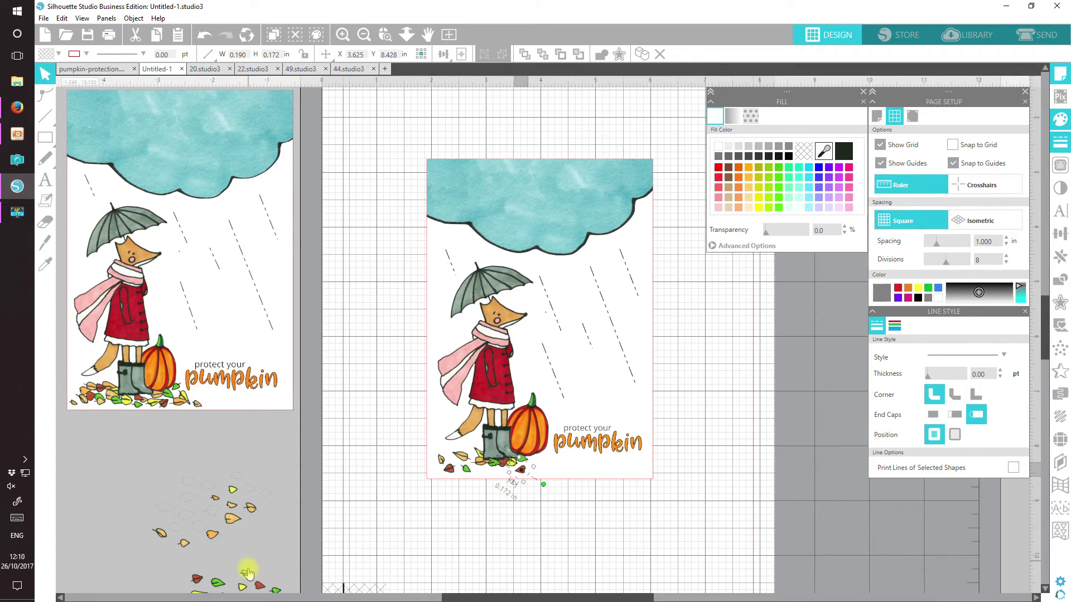
Place the large orange leaf from the upper cluster beside the pumpkin's lower right and rotate it.
{"action": "left_click_drag", "start_coordinate": [233, 526], "coordinate": [510, 479]}
{"action": "left_click", "coordinate": [541, 467]}
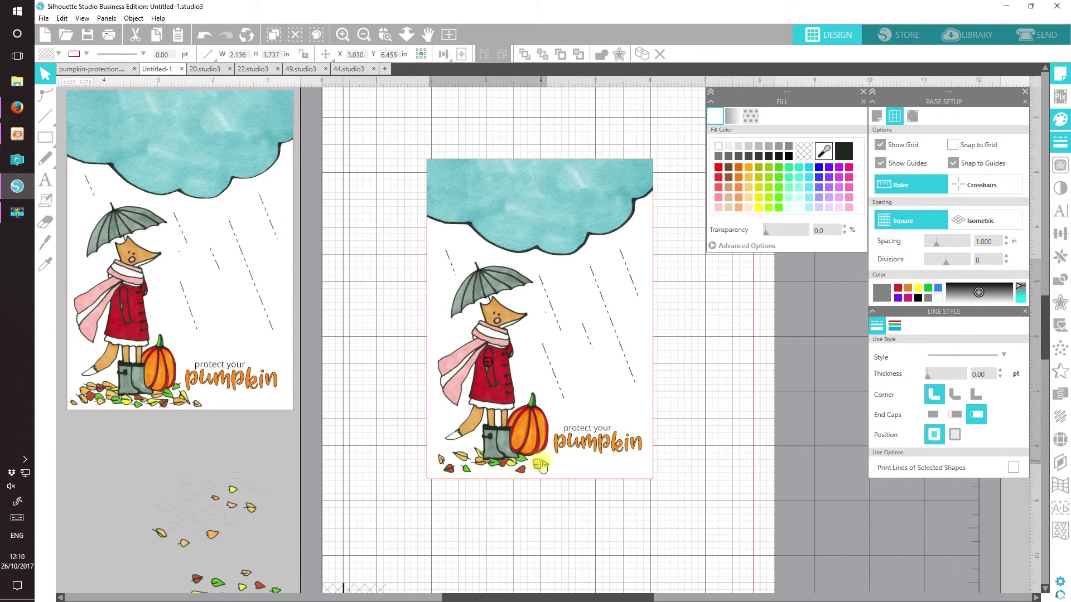
{"action": "left_click", "coordinate": [541, 466]}
{"action": "left_click_drag", "start_coordinate": [515, 480], "coordinate": [527, 490]}
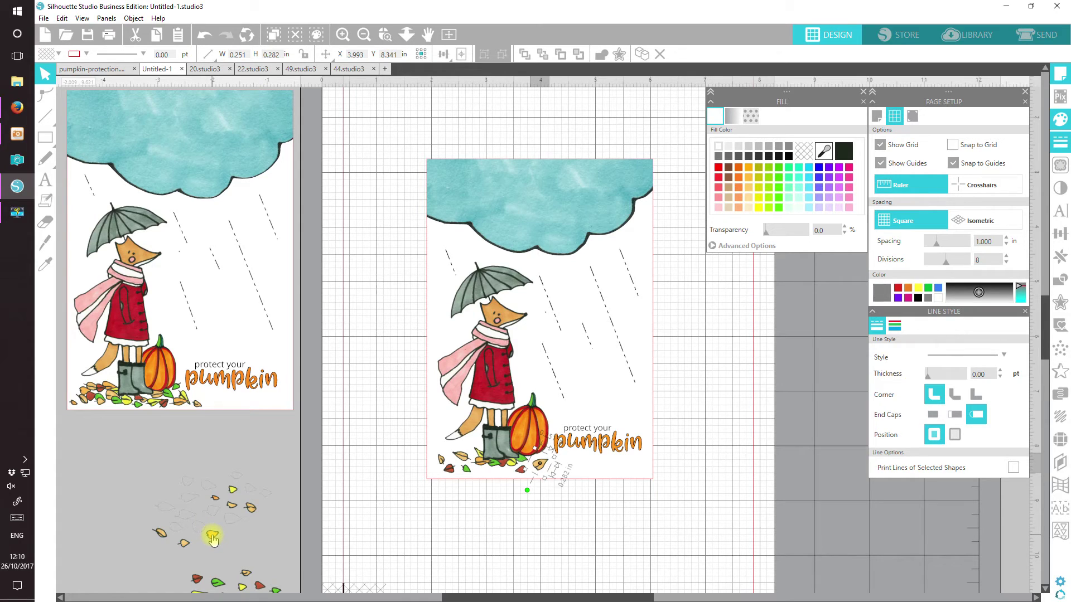
Move another orange leaf to the right of the large one below the lettering and rotate it.
{"action": "left_click", "coordinate": [251, 509]}
{"action": "left_click_drag", "start_coordinate": [226, 523], "coordinate": [560, 469]}
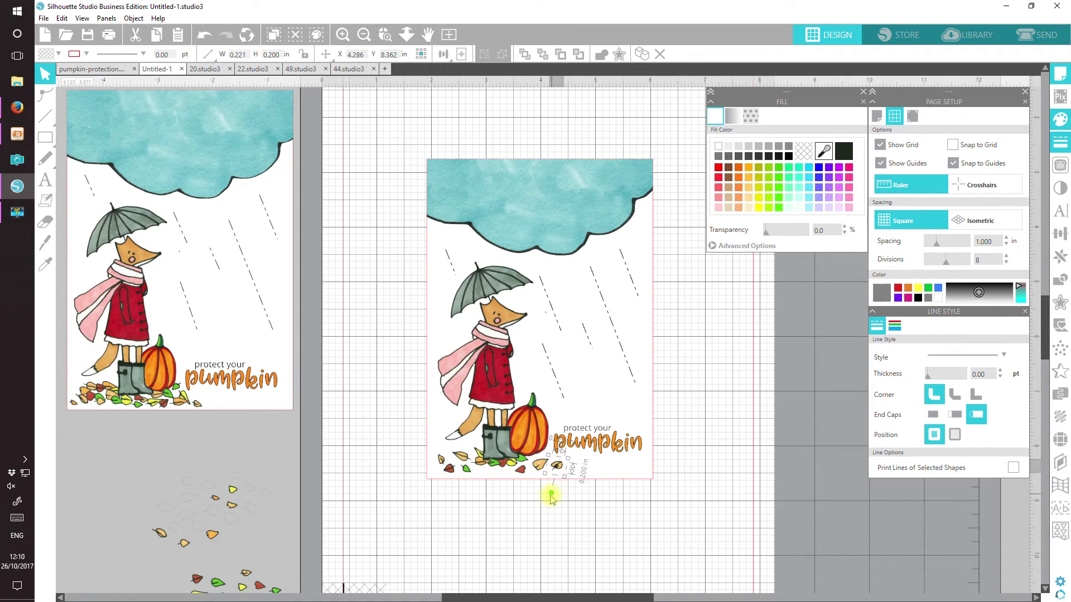
{"action": "left_click_drag", "start_coordinate": [552, 493], "coordinate": [533, 466]}
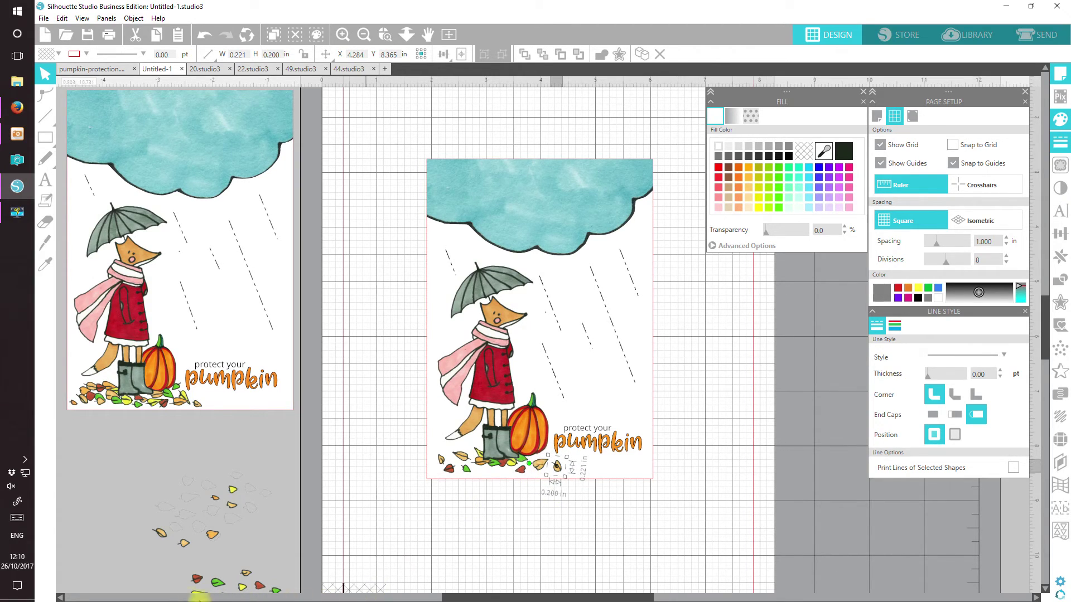
Cut the leftover leaves and faint outlines in the middle of the upper loose cluster.
{"action": "left_click", "coordinate": [121, 442]}
{"action": "left_click_drag", "start_coordinate": [121, 442], "coordinate": [288, 527]}
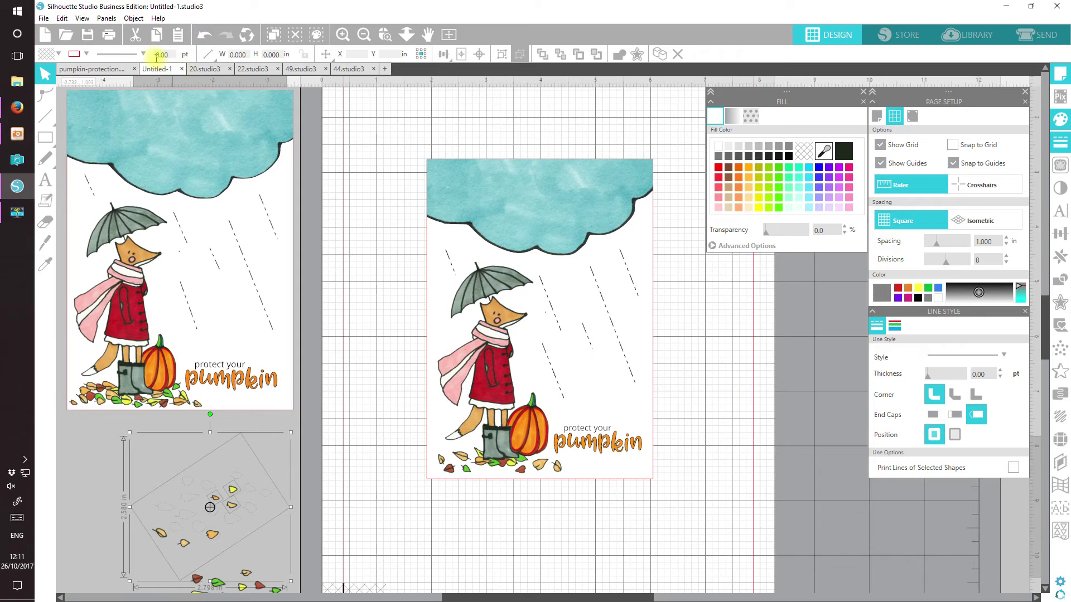
{"action": "left_click", "coordinate": [135, 35]}
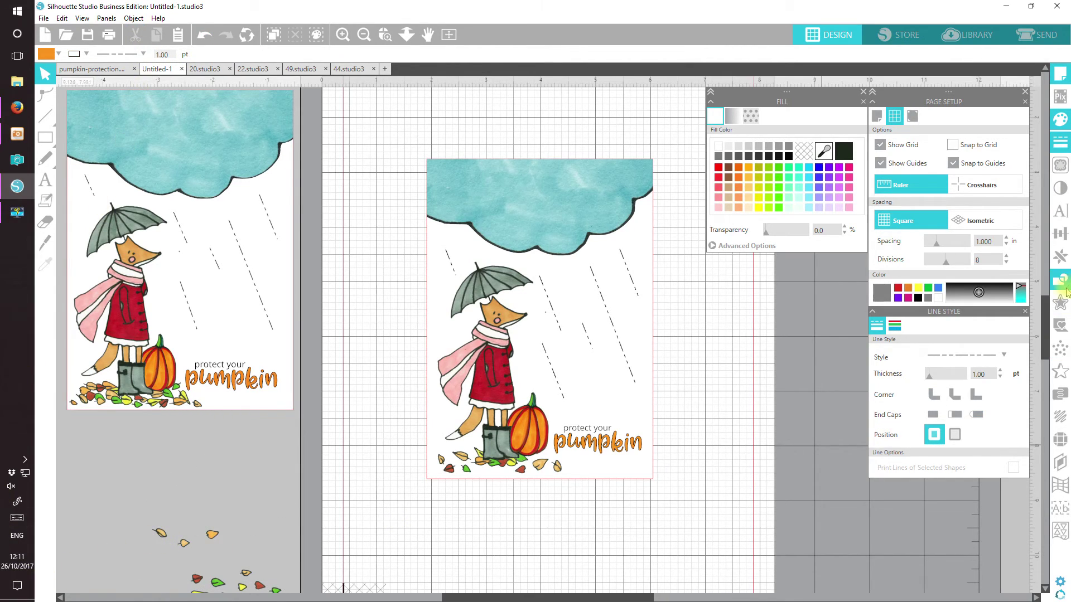
Ungroup the lower cluster of leaves into separate leaves and deselect them.
{"action": "scroll", "coordinate": [445, 496], "scroll_direction": "down", "scroll_amount": 3}
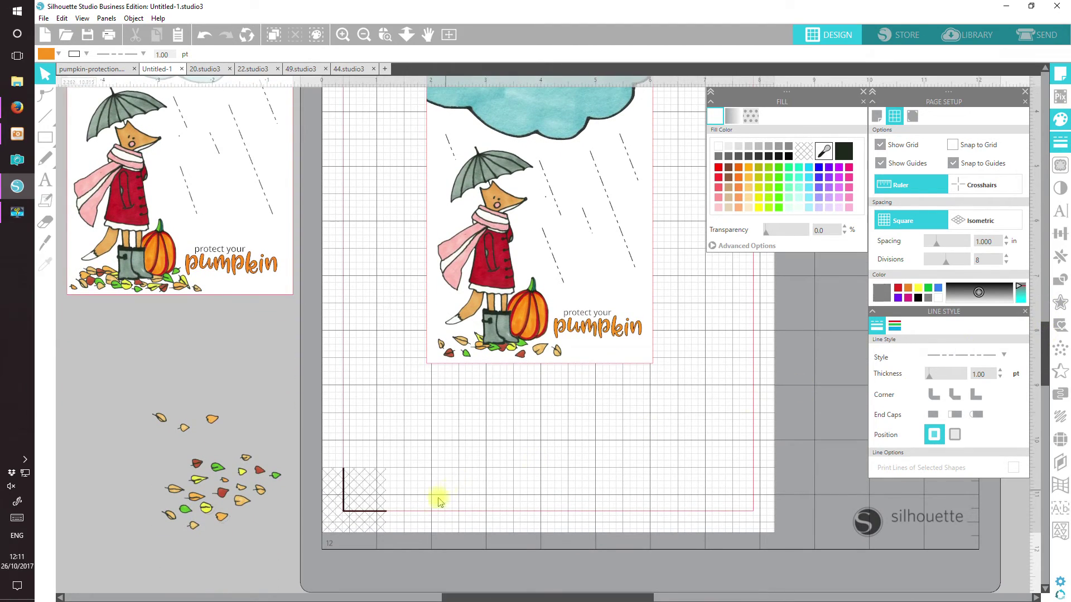
{"action": "left_click", "coordinate": [245, 524]}
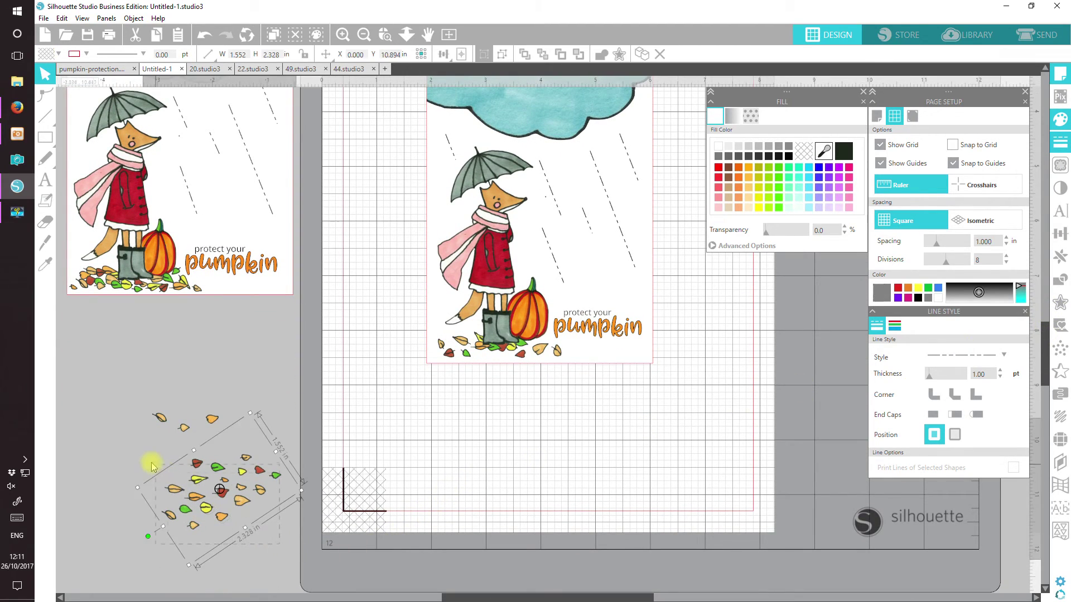
{"action": "left_click", "coordinate": [502, 56]}
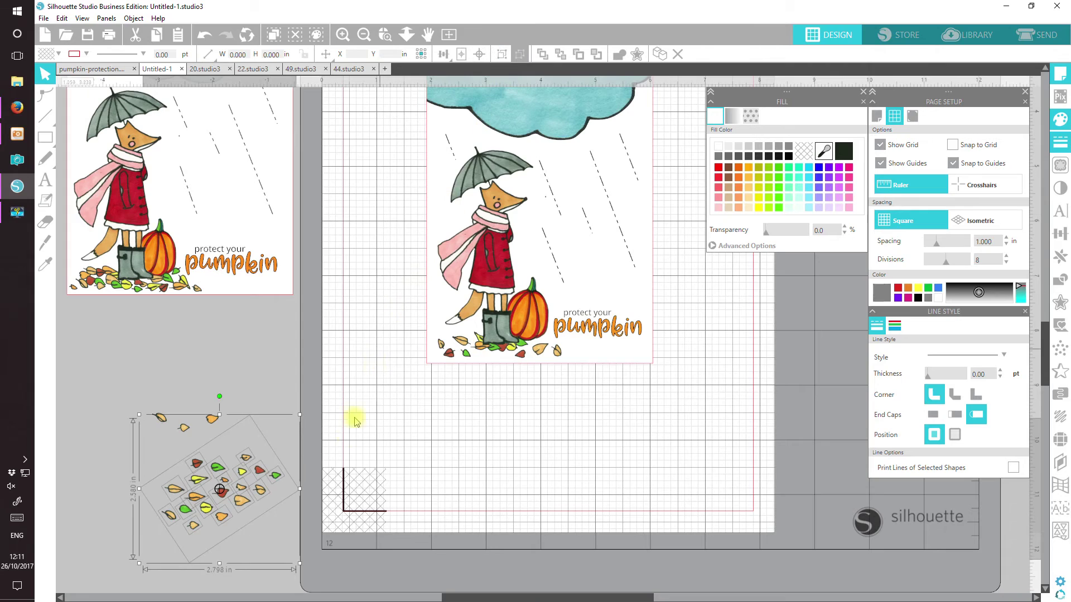
{"action": "left_click", "coordinate": [327, 574]}
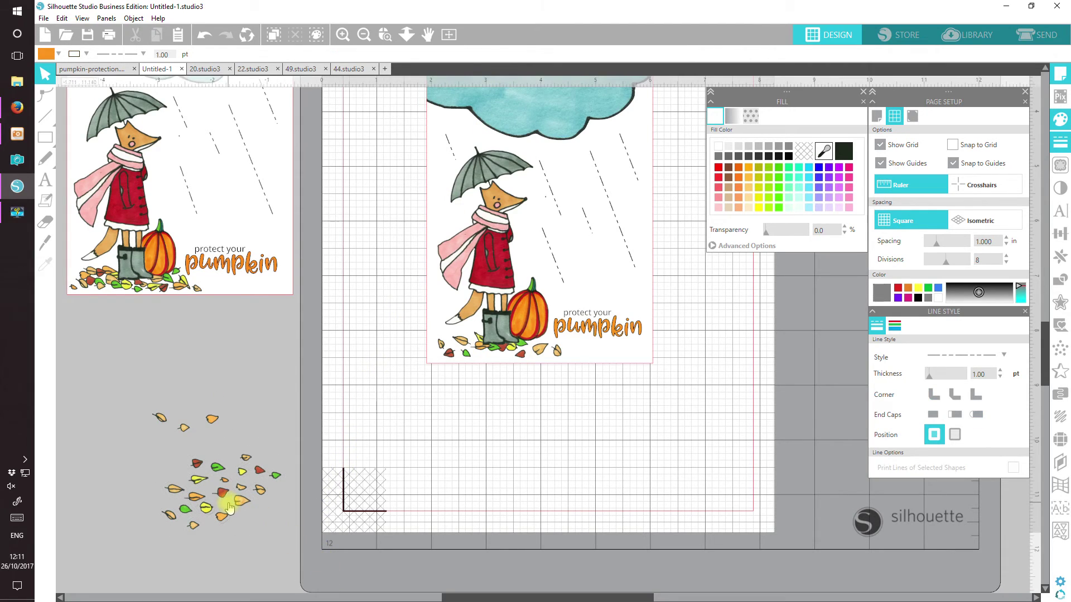
Place one green leaf to the right of the pumpkin and another green leaf below the fox's boots.
{"action": "left_click", "coordinate": [219, 470]}
{"action": "left_click_drag", "start_coordinate": [220, 473], "coordinate": [562, 353]}
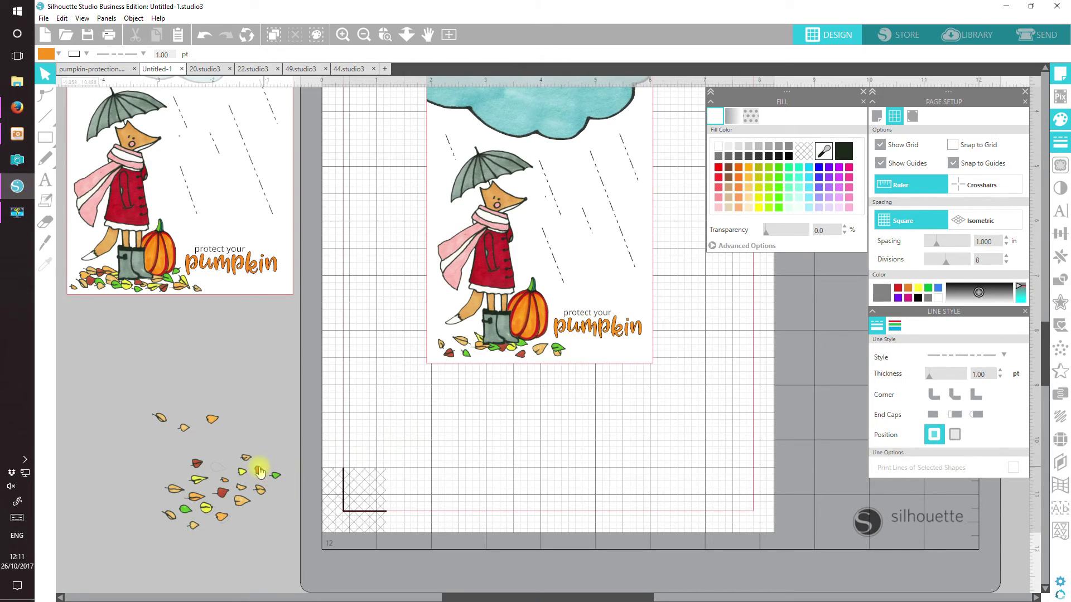
{"action": "left_click_drag", "start_coordinate": [191, 519], "coordinate": [486, 360]}
{"action": "left_click", "coordinate": [320, 438]}
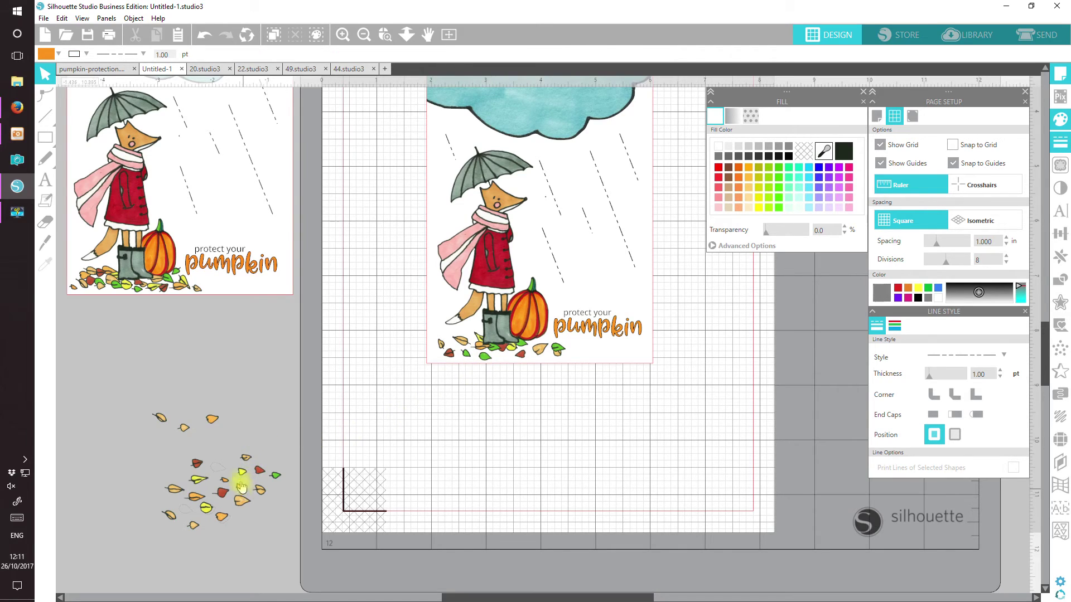
Place a yellow leaf below the fox's right boot, bring the adjacent green leaf to the front and nudge it closer.
{"action": "left_click_drag", "start_coordinate": [219, 496], "coordinate": [503, 361]}
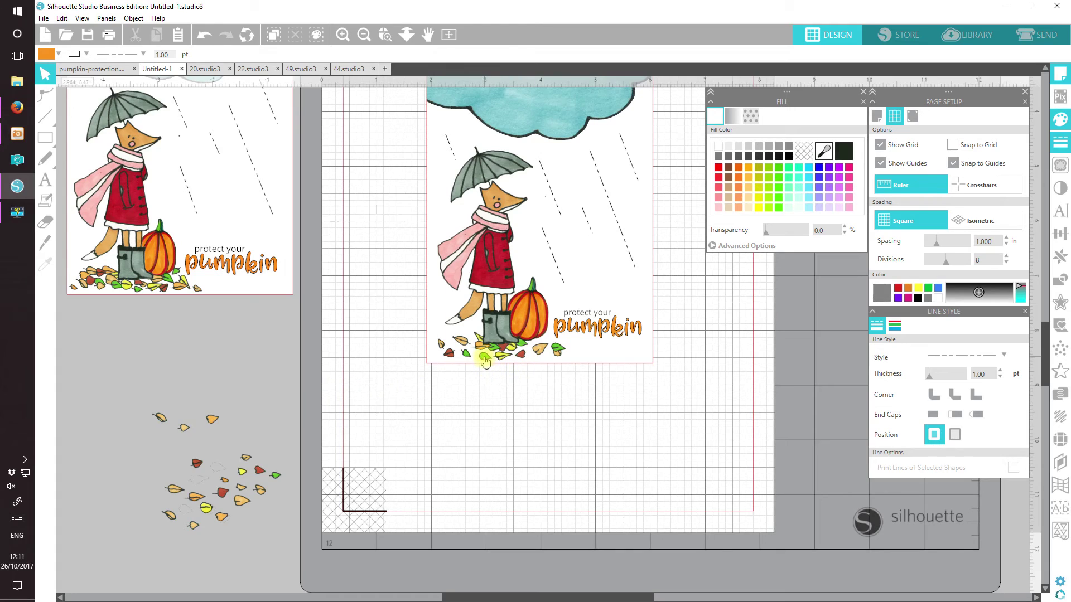
{"action": "left_click", "coordinate": [493, 360]}
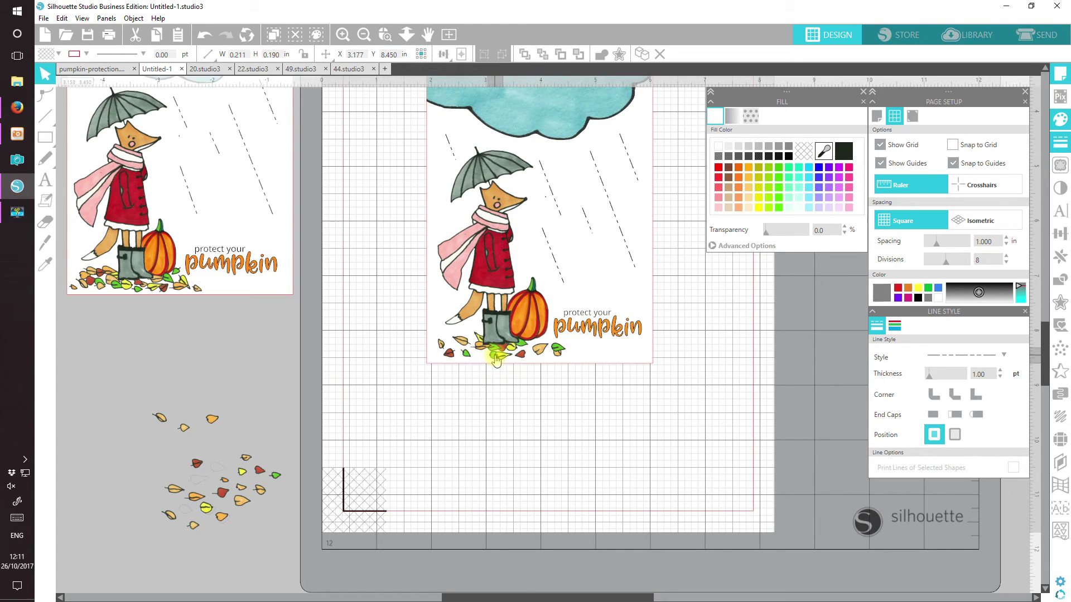
{"action": "left_click_drag", "start_coordinate": [496, 360], "coordinate": [490, 361]}
{"action": "left_click", "coordinate": [524, 54]}
{"action": "left_click", "coordinate": [487, 358]}
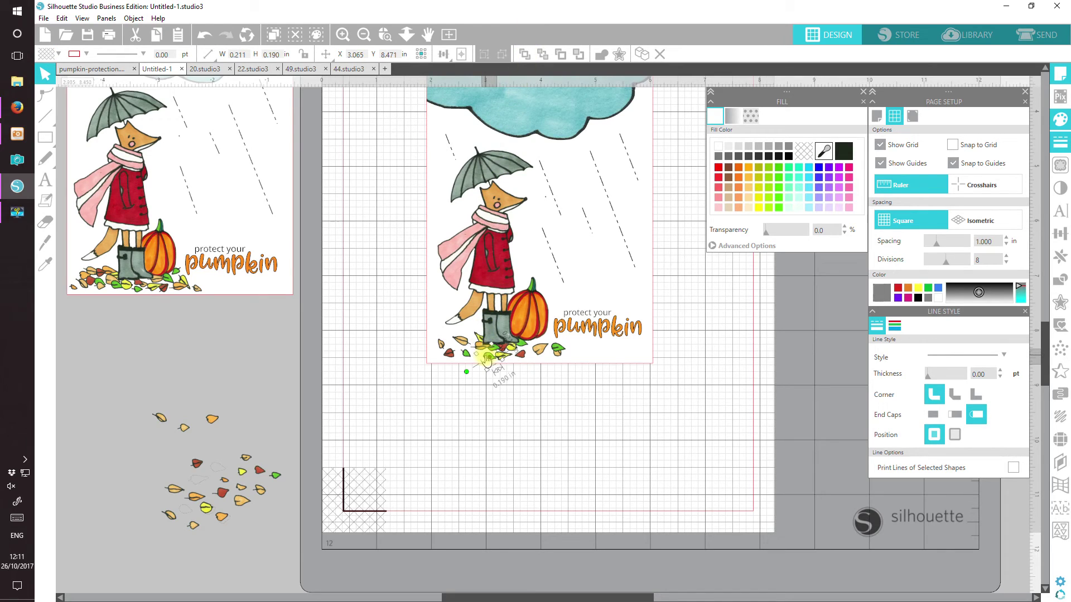
{"action": "left_click_drag", "start_coordinate": [488, 359], "coordinate": [491, 359]}
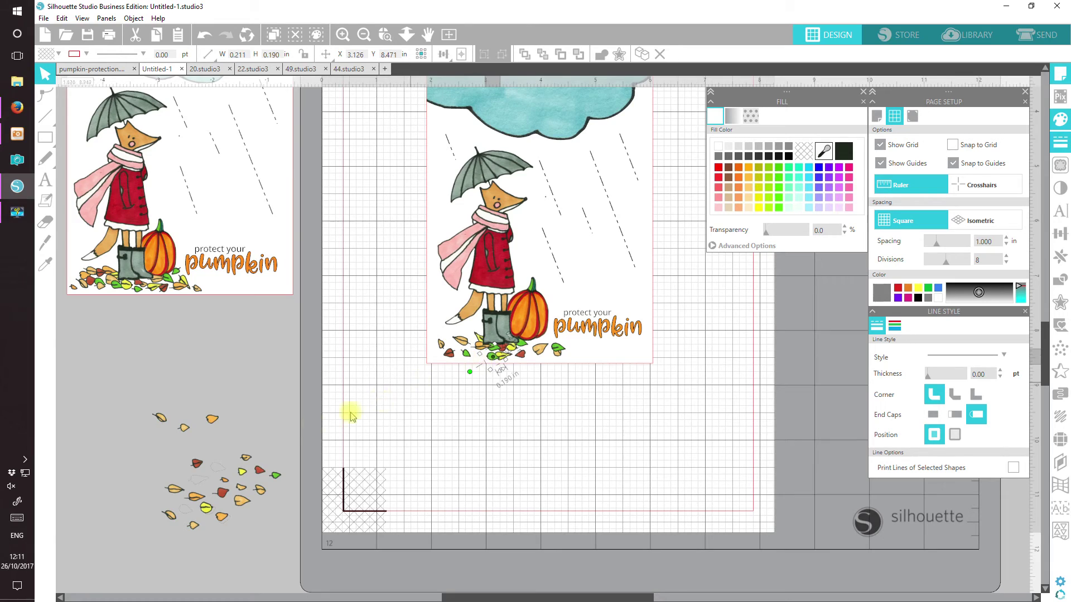
Move a red leaf from the lower cluster below the fox's left boot, rotate it and deselect it.
{"action": "left_click", "coordinate": [196, 462]}
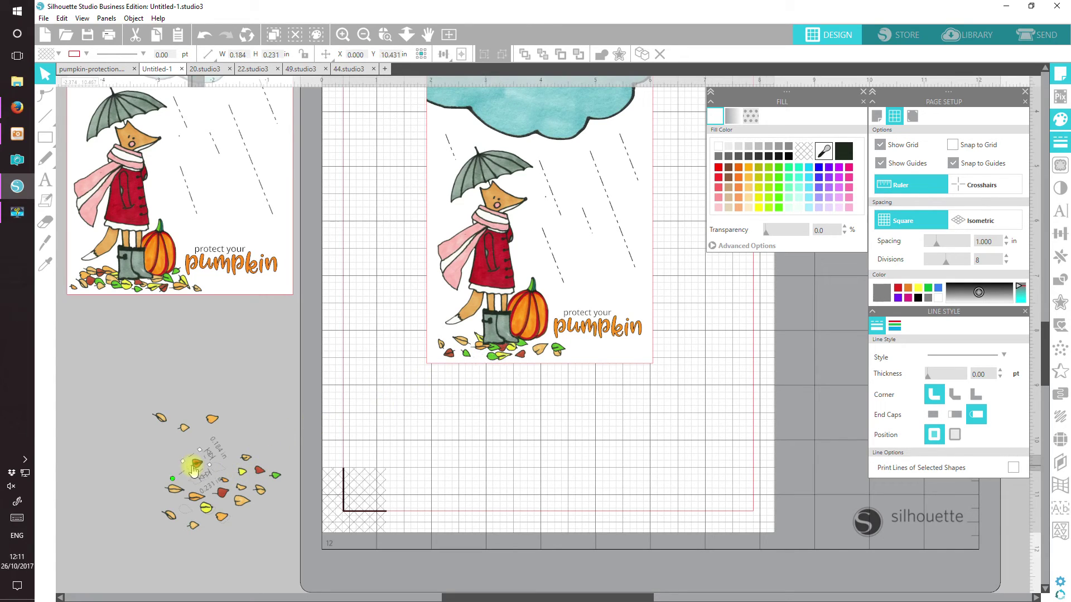
{"action": "left_click_drag", "start_coordinate": [173, 477], "coordinate": [480, 355]}
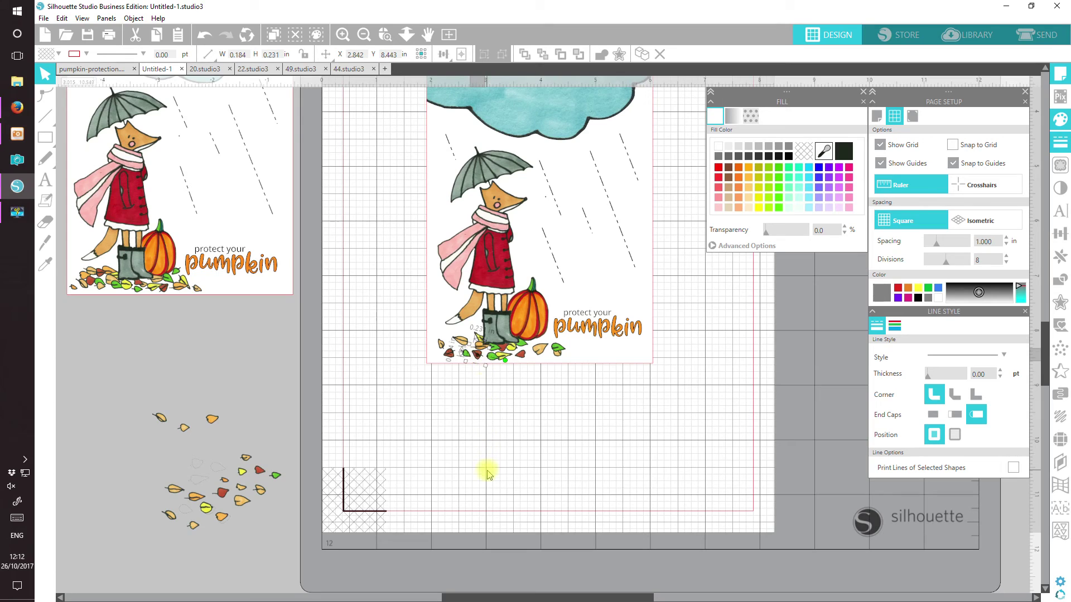
{"action": "left_click", "coordinate": [478, 483]}
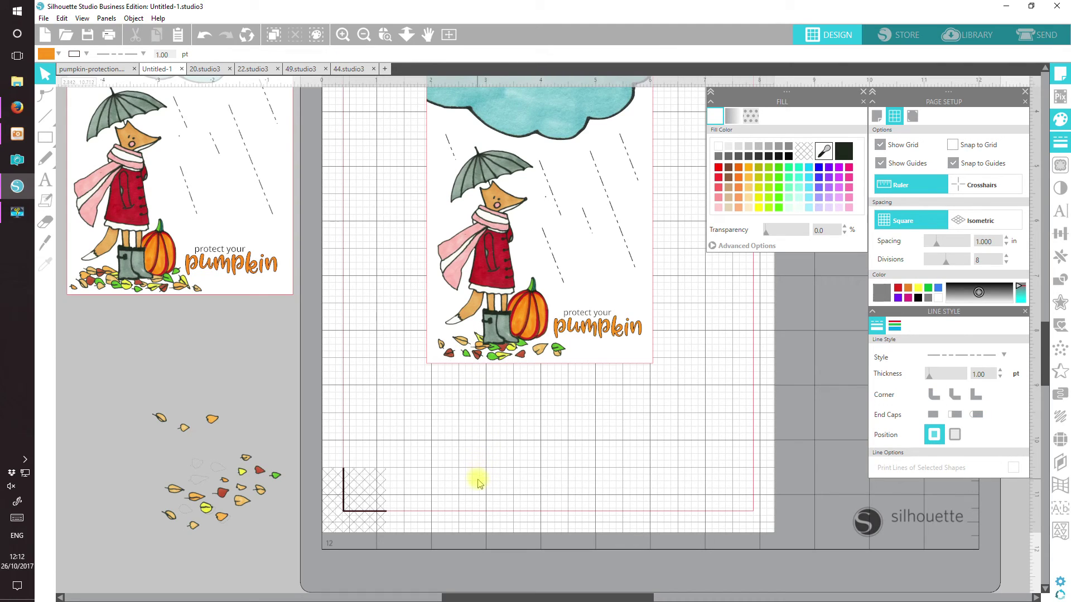
Place a red leaf below the pumpkin's right side and an orange leaf in the pile left of the fox's boots.
{"action": "left_click", "coordinate": [223, 493]}
{"action": "left_click_drag", "start_coordinate": [222, 493], "coordinate": [546, 362]}
{"action": "left_click", "coordinate": [546, 369]}
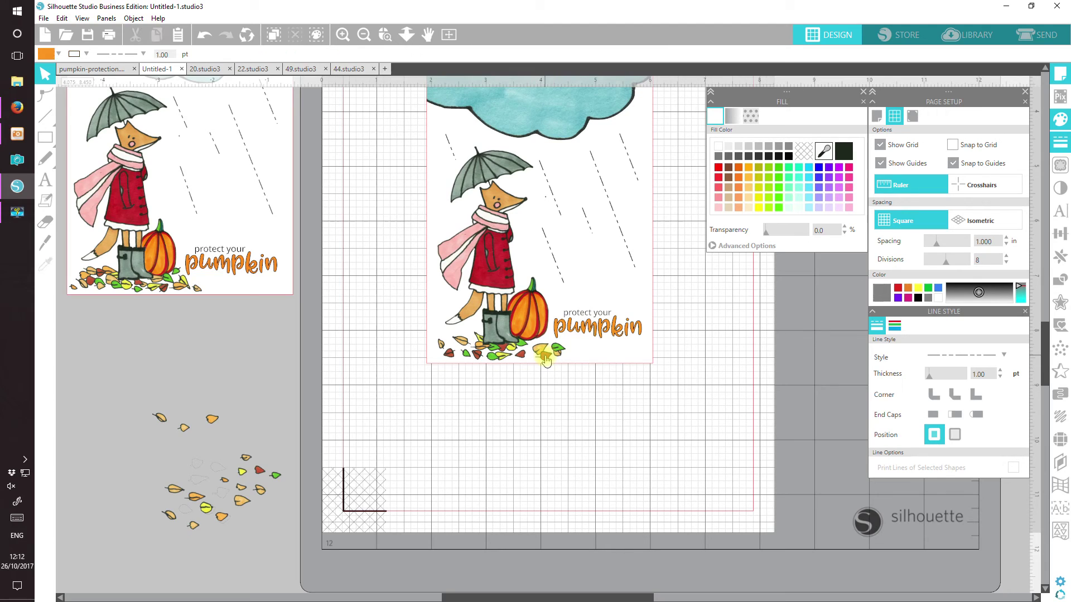
{"action": "left_click", "coordinate": [237, 515]}
{"action": "left_click_drag", "start_coordinate": [216, 517], "coordinate": [456, 353]}
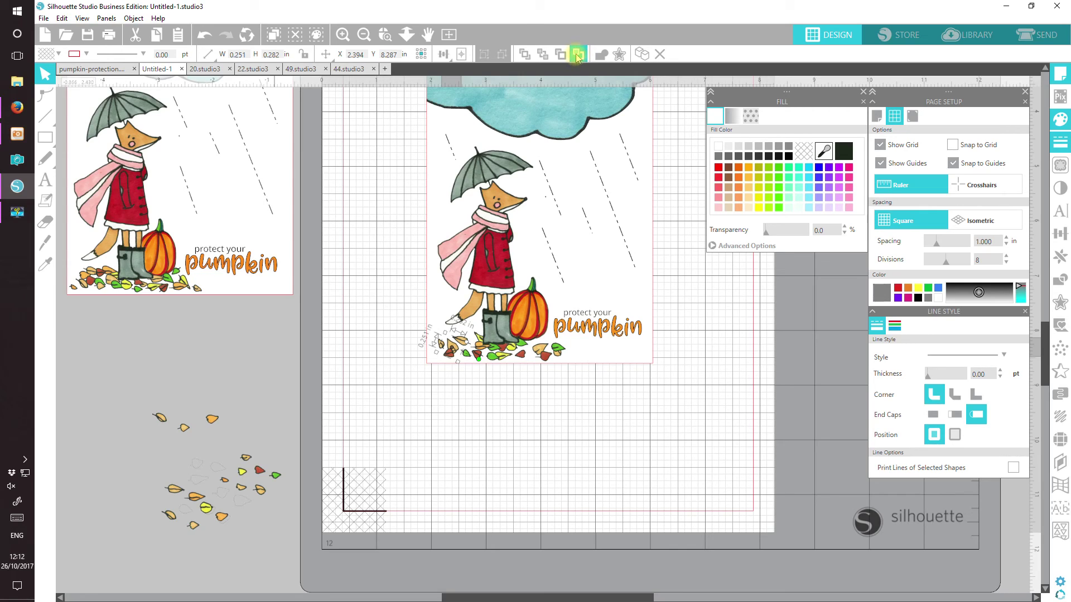
{"action": "left_click", "coordinate": [300, 429]}
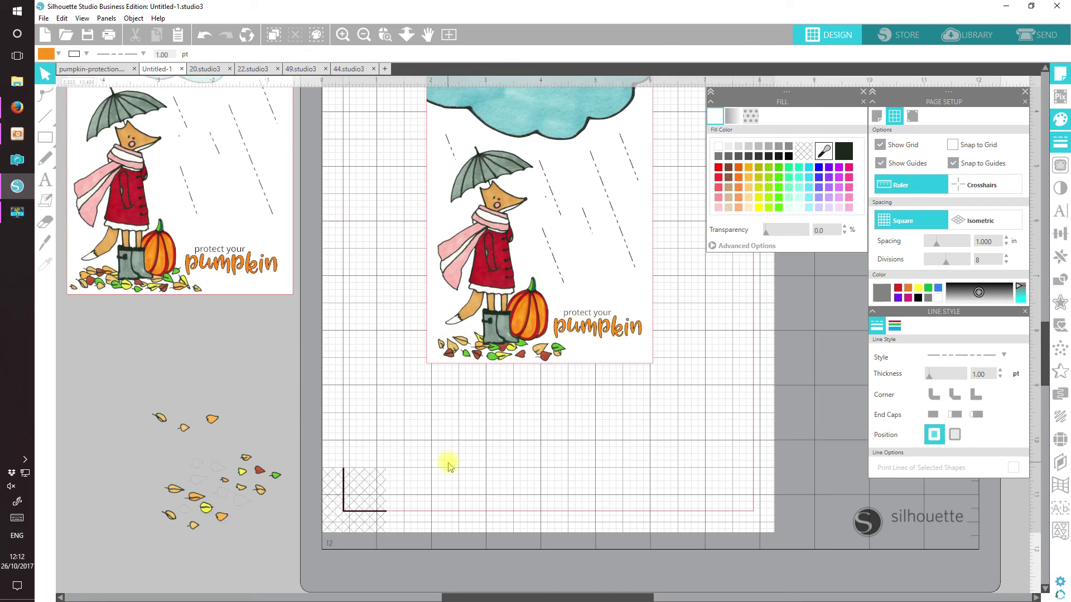
Place a green leaf directly below the pumpkin and a yellow leaf at the far left end of the leaf pile.
{"action": "left_click", "coordinate": [276, 478]}
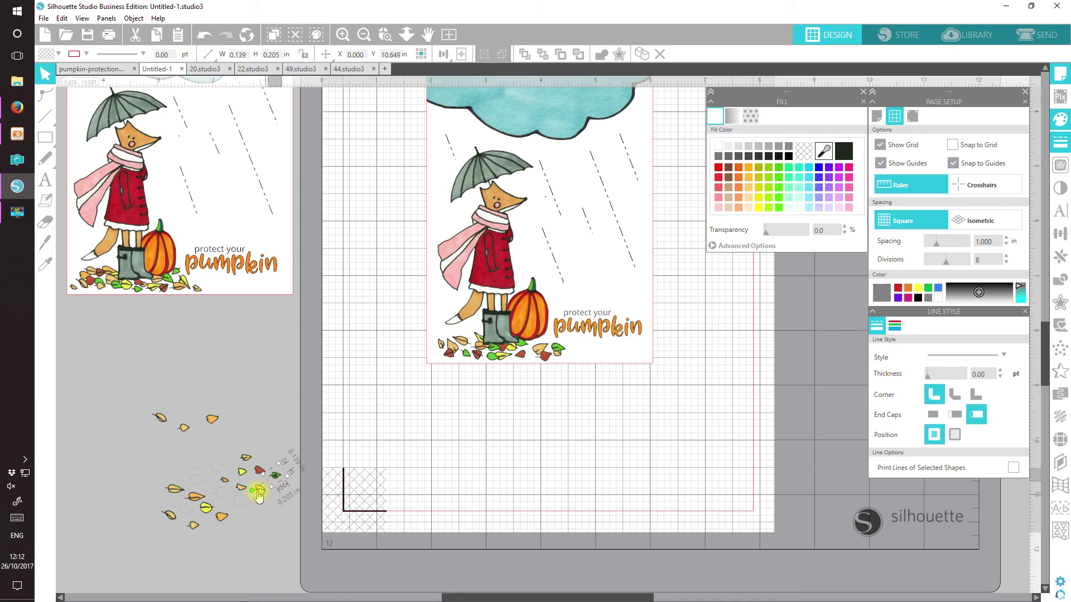
{"action": "left_click_drag", "start_coordinate": [294, 498], "coordinate": [532, 357]}
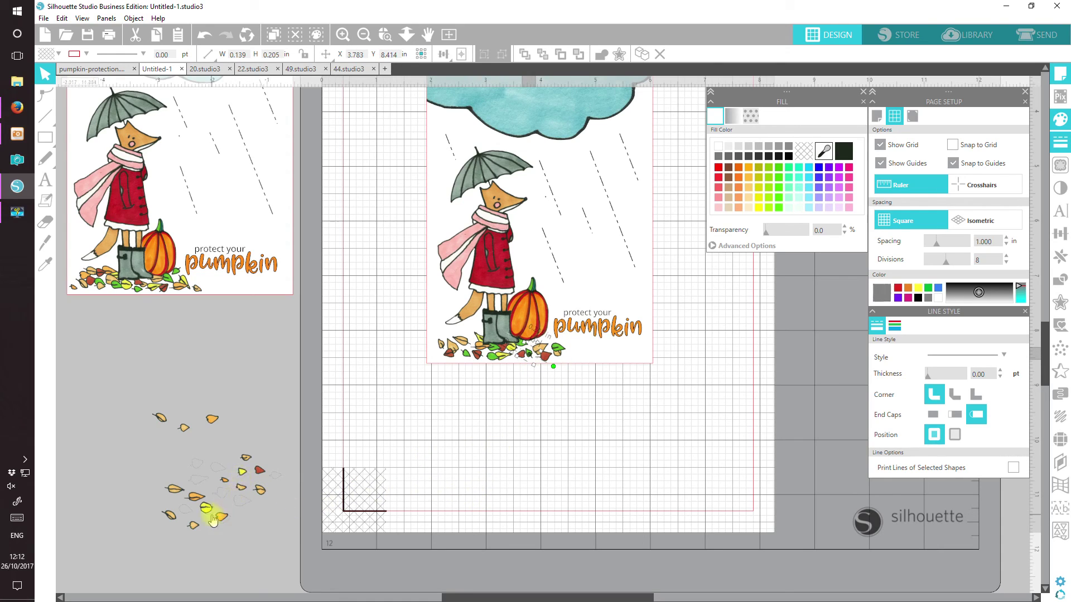
{"action": "left_click_drag", "start_coordinate": [238, 478], "coordinate": [439, 361]}
{"action": "left_click", "coordinate": [414, 442]}
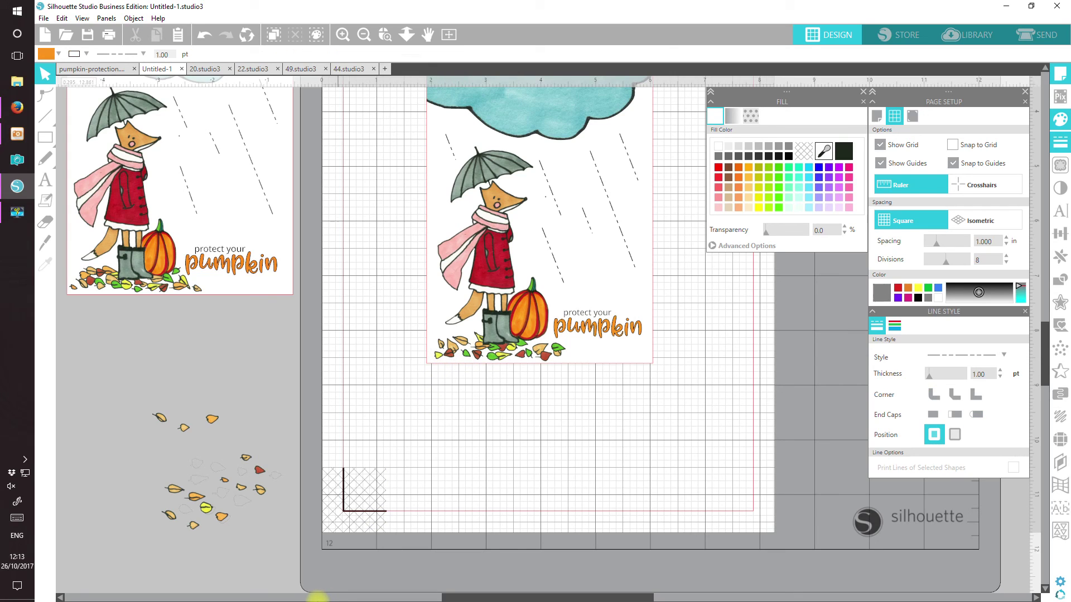
Select all the unused leaves beside the cutting mat and cut them from the design.
{"action": "left_click_drag", "start_coordinate": [78, 352], "coordinate": [310, 596]}
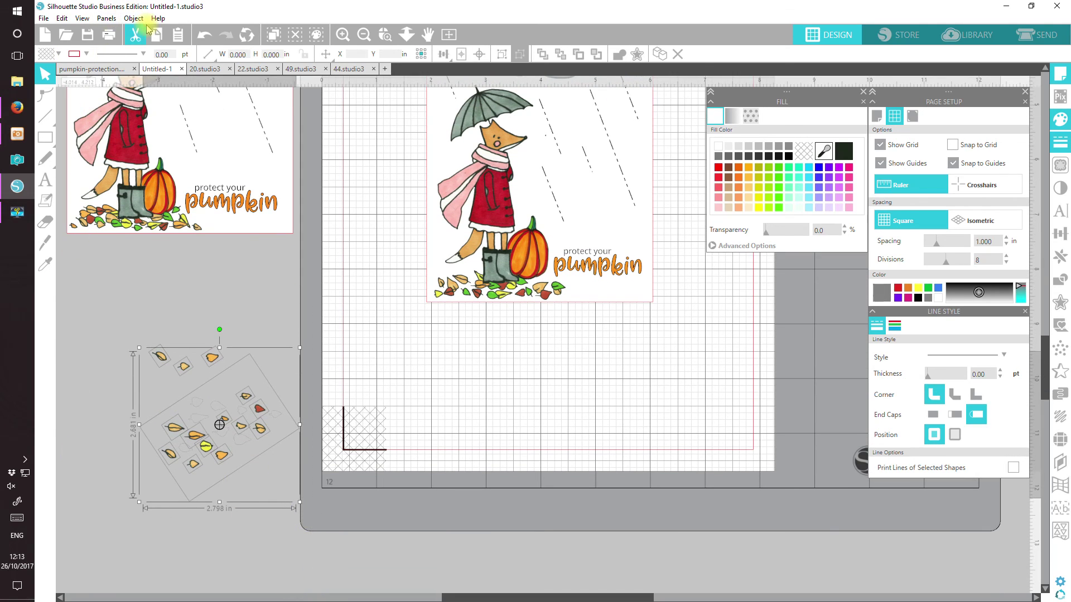
{"action": "left_click", "coordinate": [136, 38]}
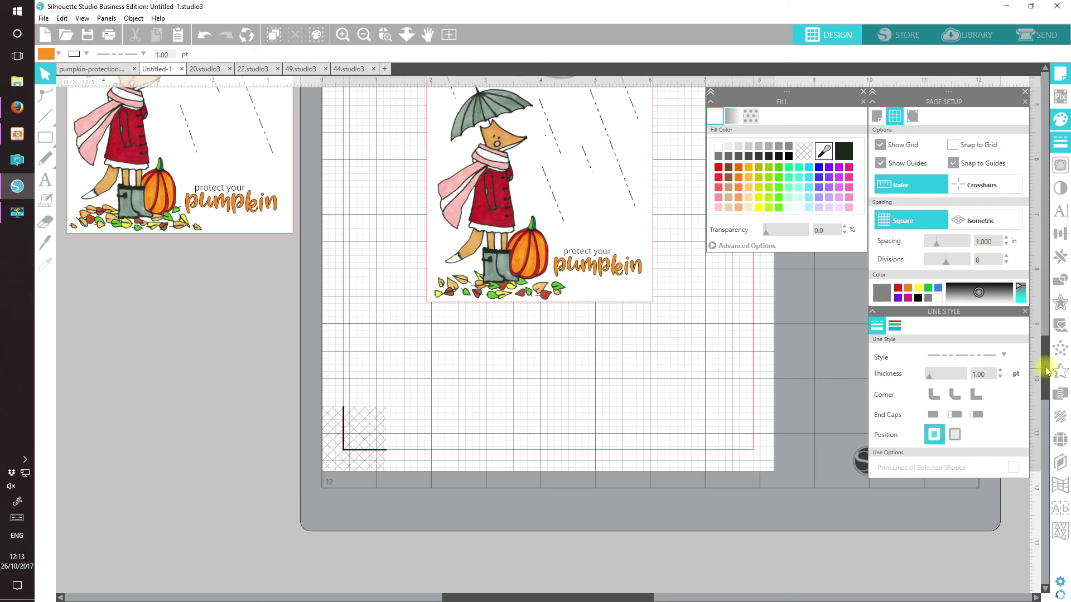
{"action": "left_click_drag", "start_coordinate": [1045, 371], "coordinate": [1046, 334]}
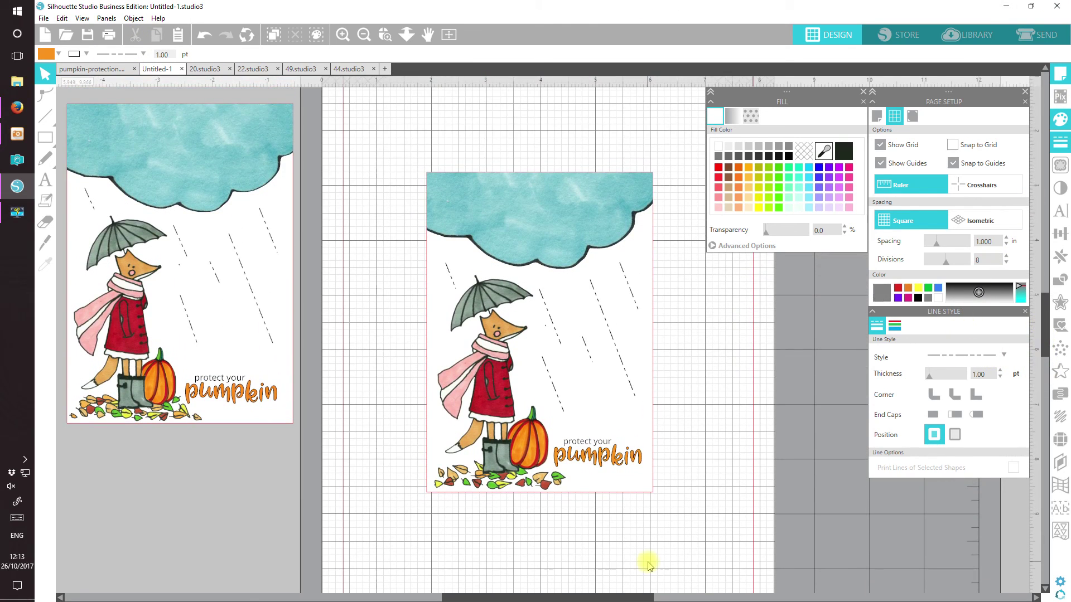